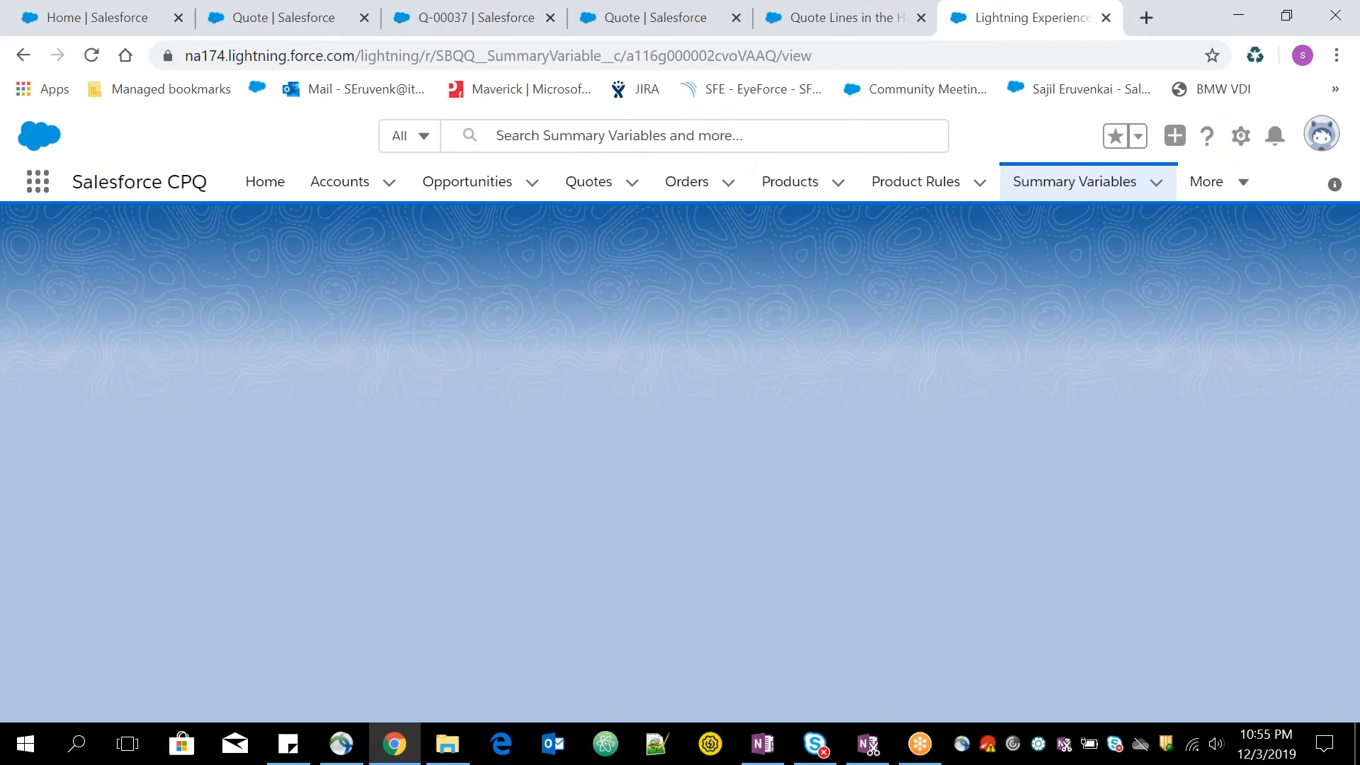
Open the Total Quantity summary variable for editing and review the Aggregate Function options, keeping Sum selected
left_click(93, 62)
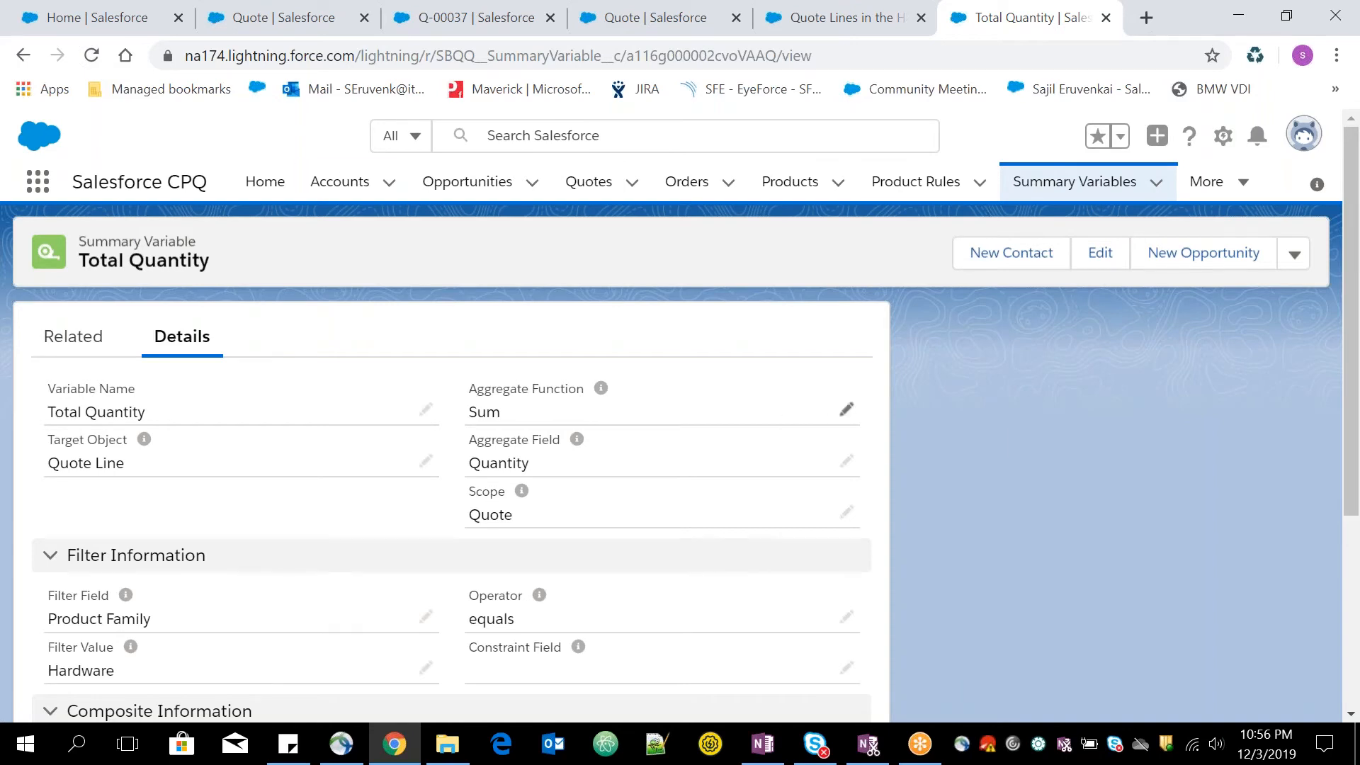
left_click(846, 409)
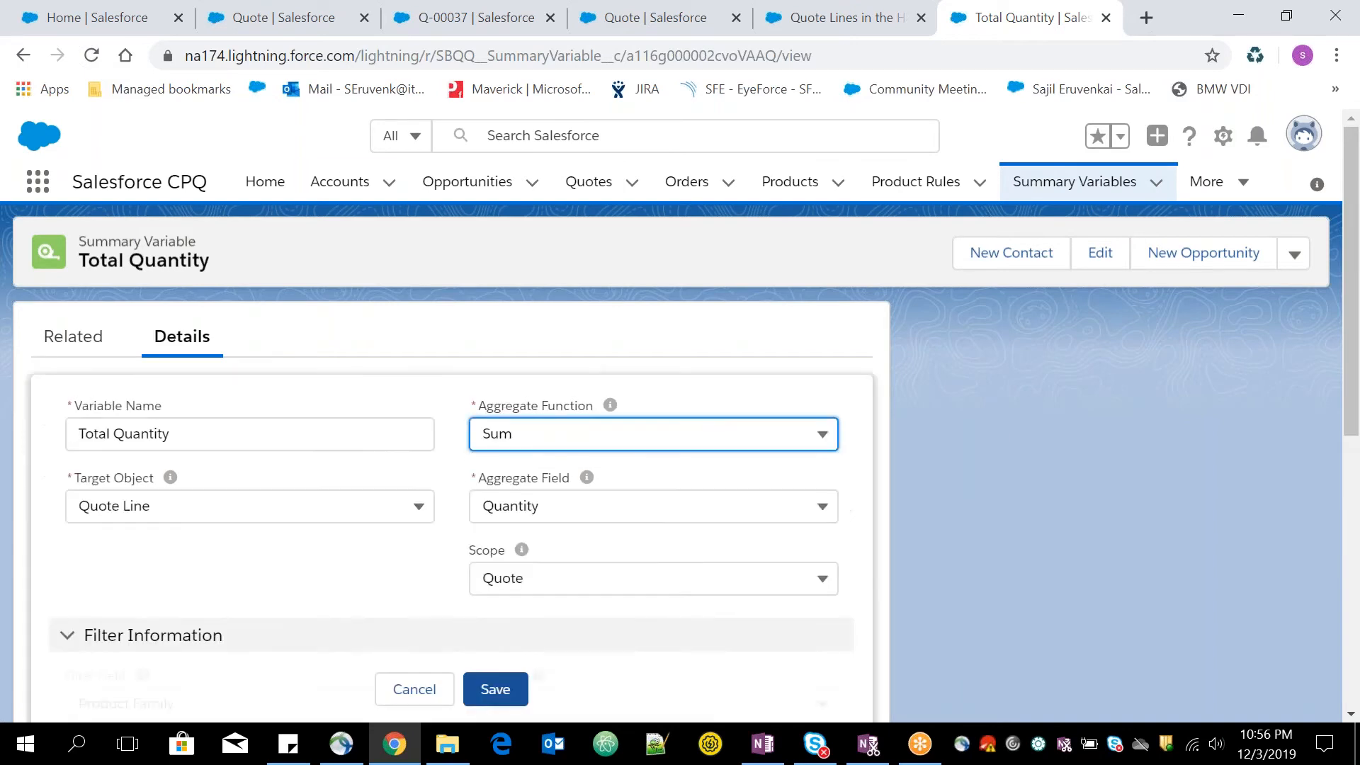
left_click(756, 434)
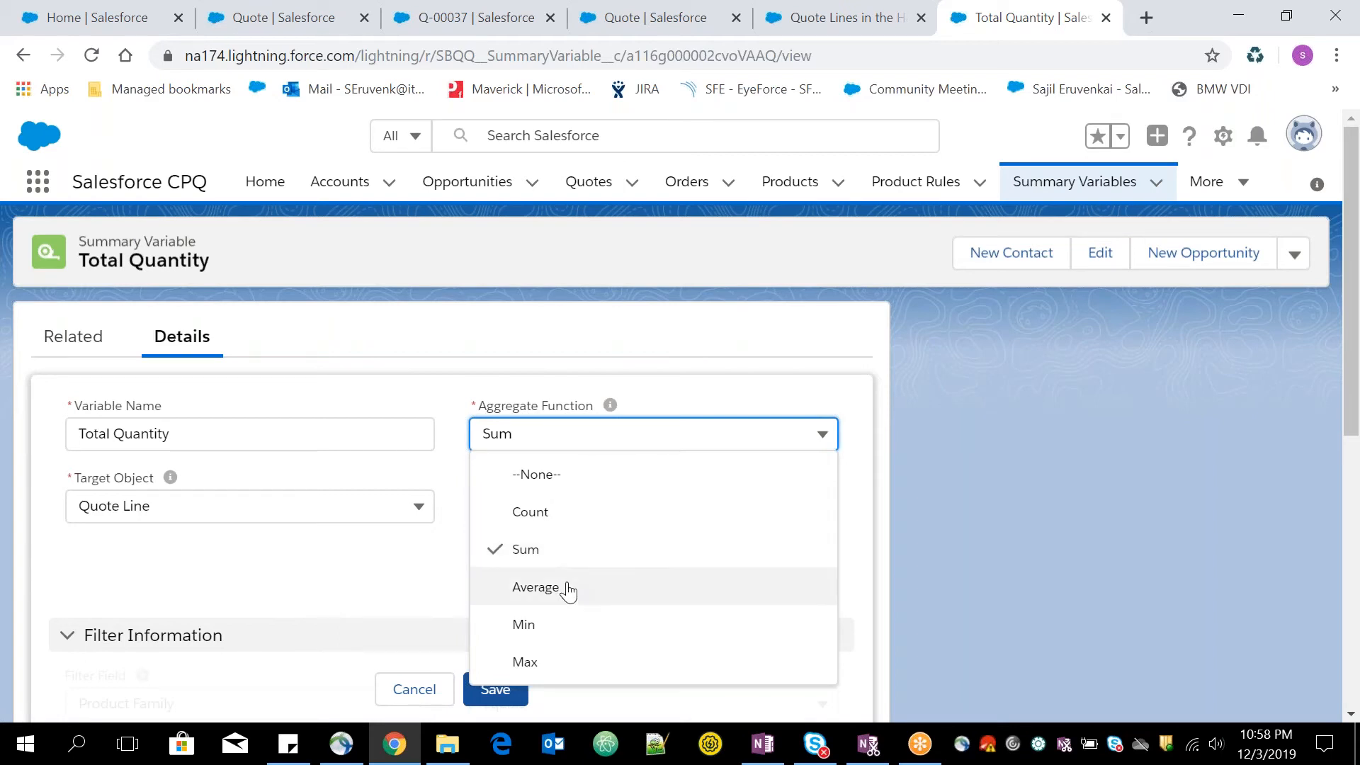
left_click(587, 339)
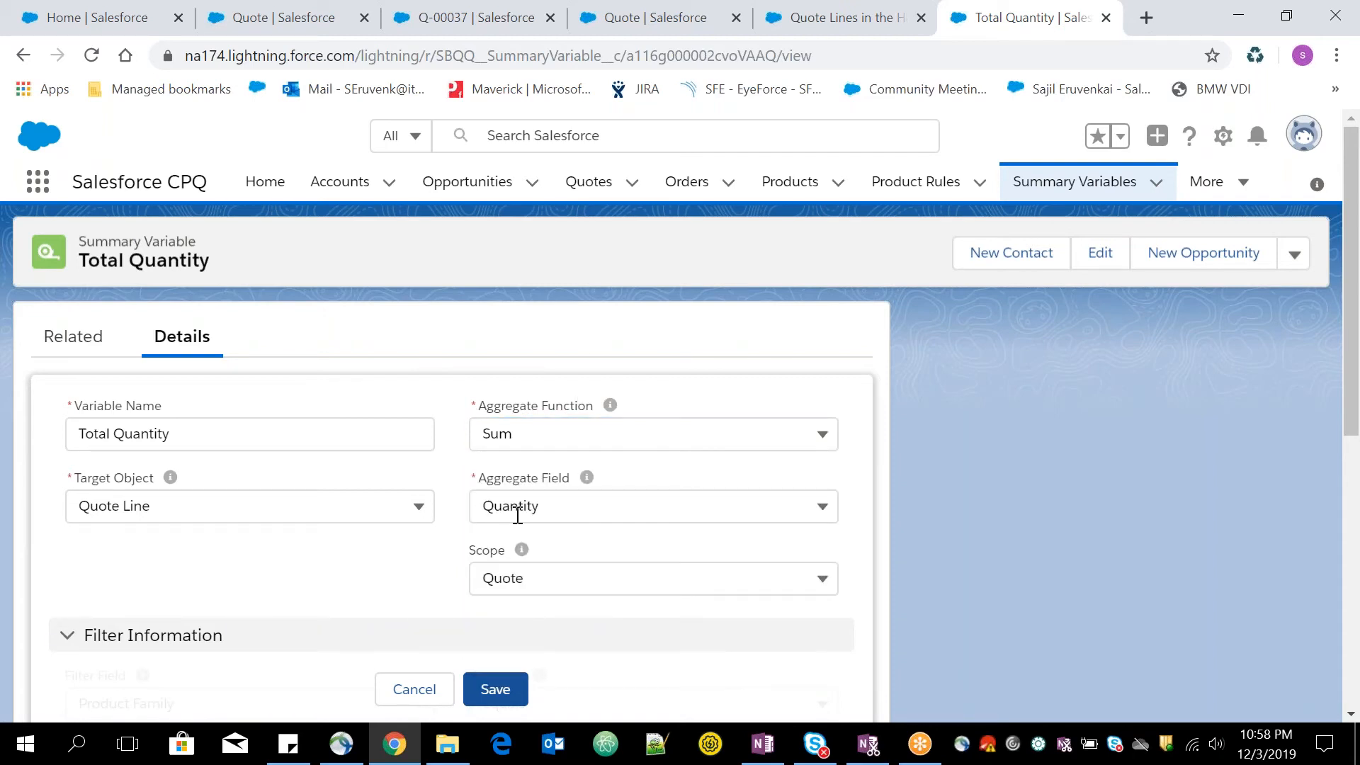
left_click(517, 433)
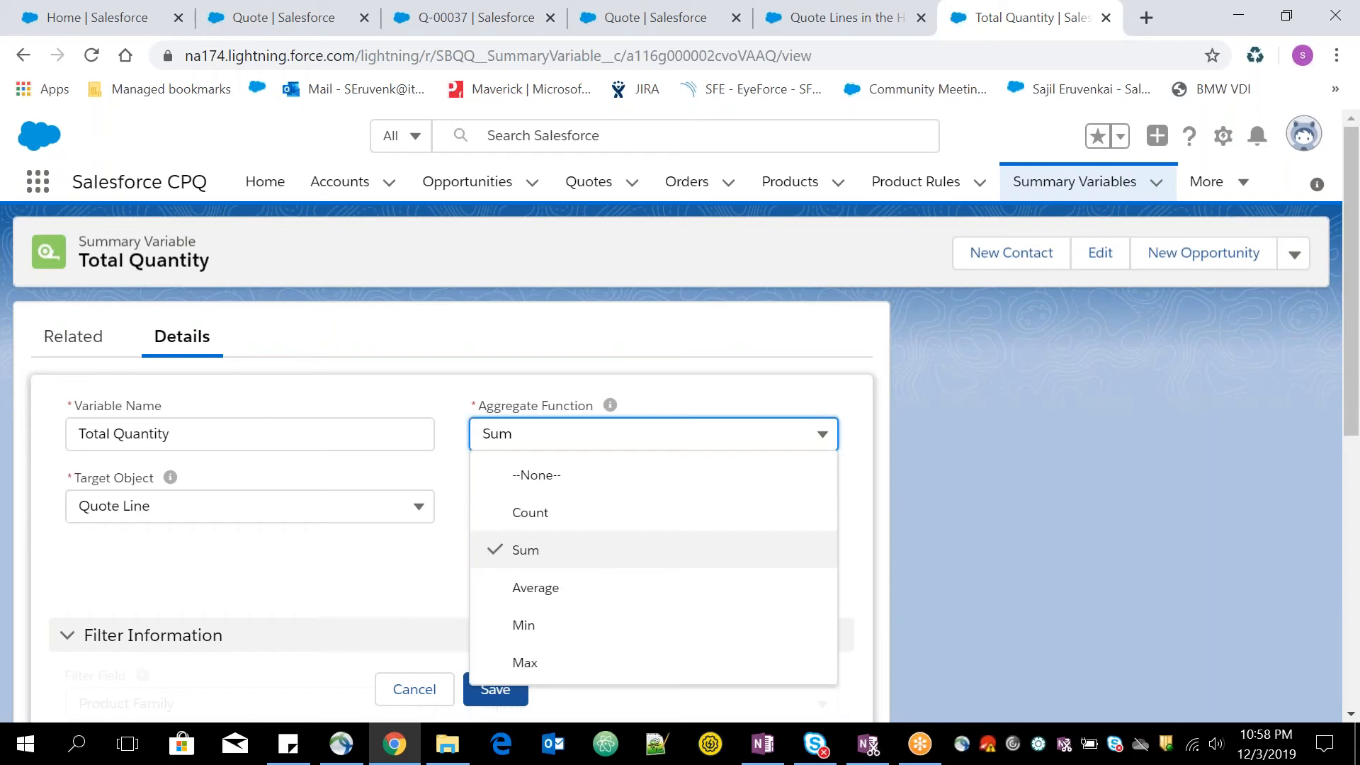
left_click(526, 551)
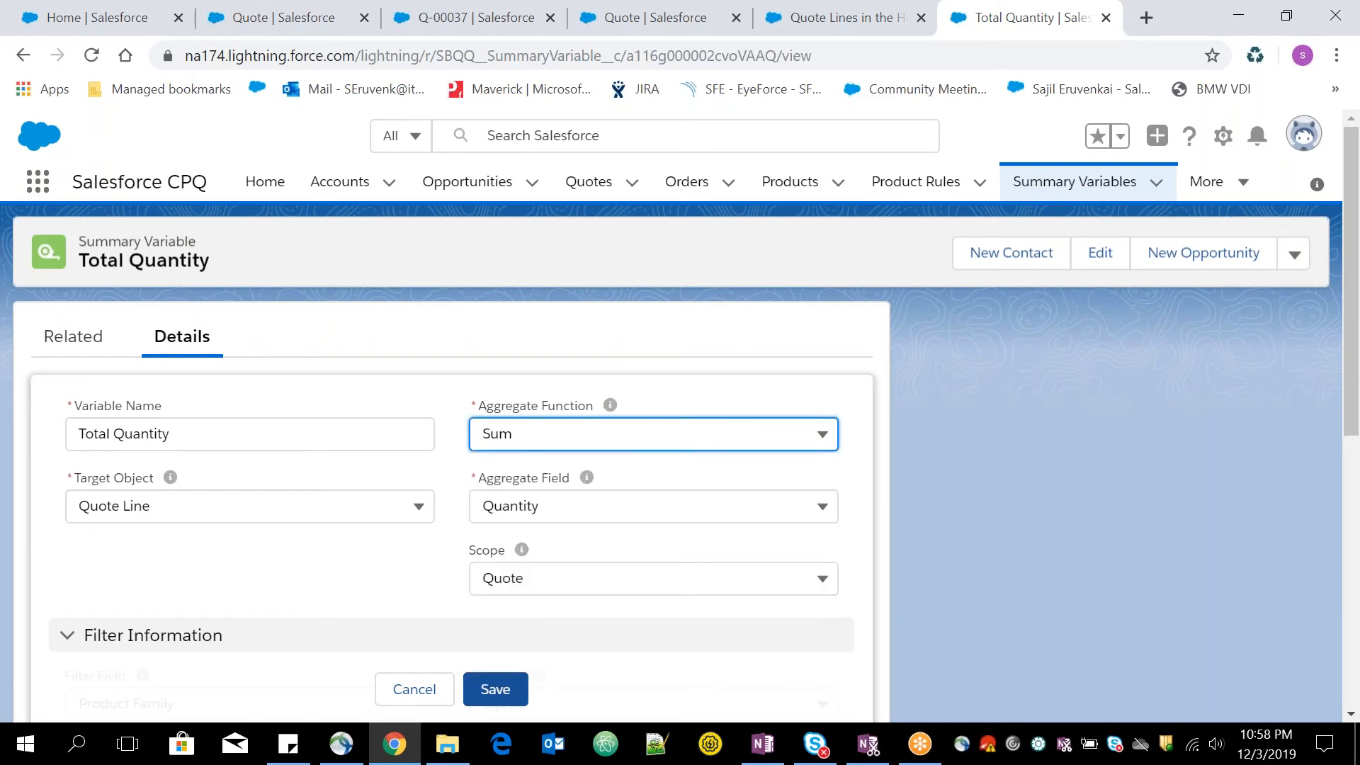
left_click(550, 433)
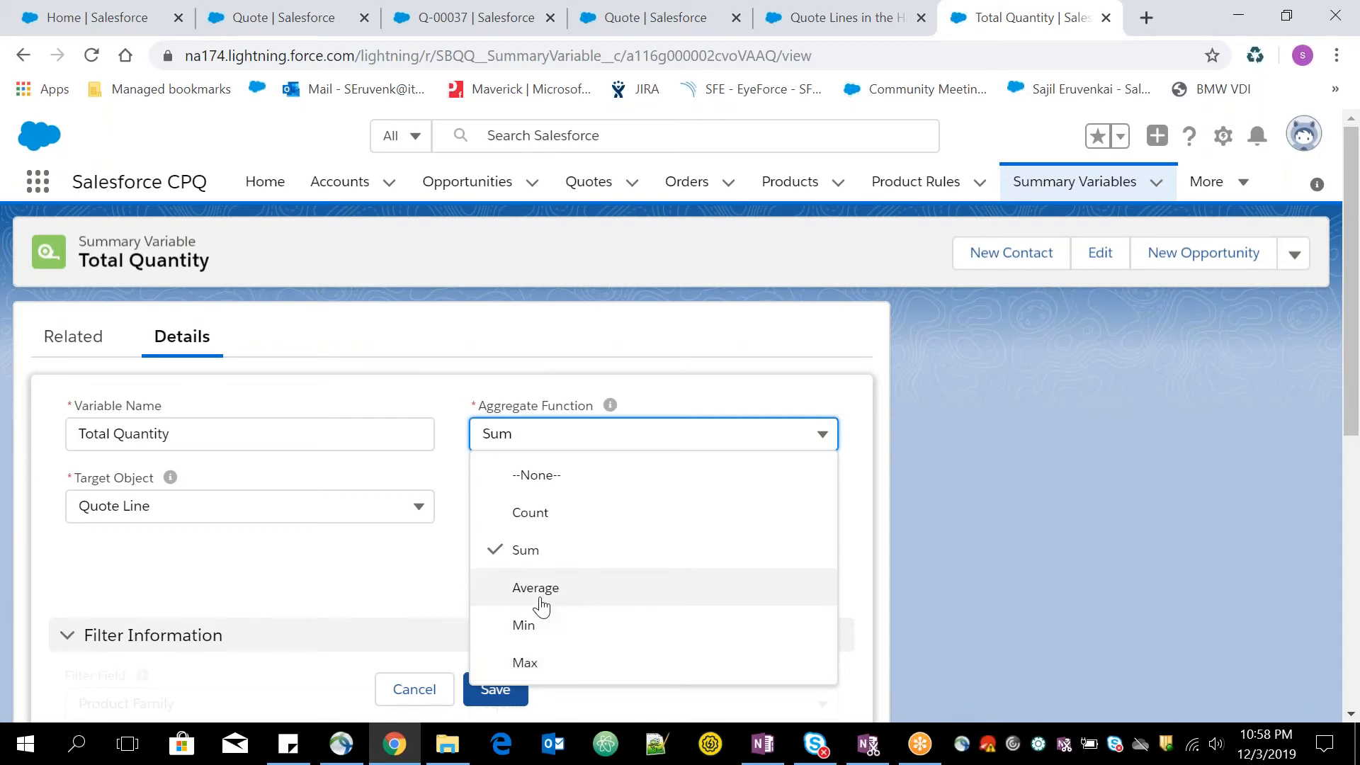
left_click(456, 283)
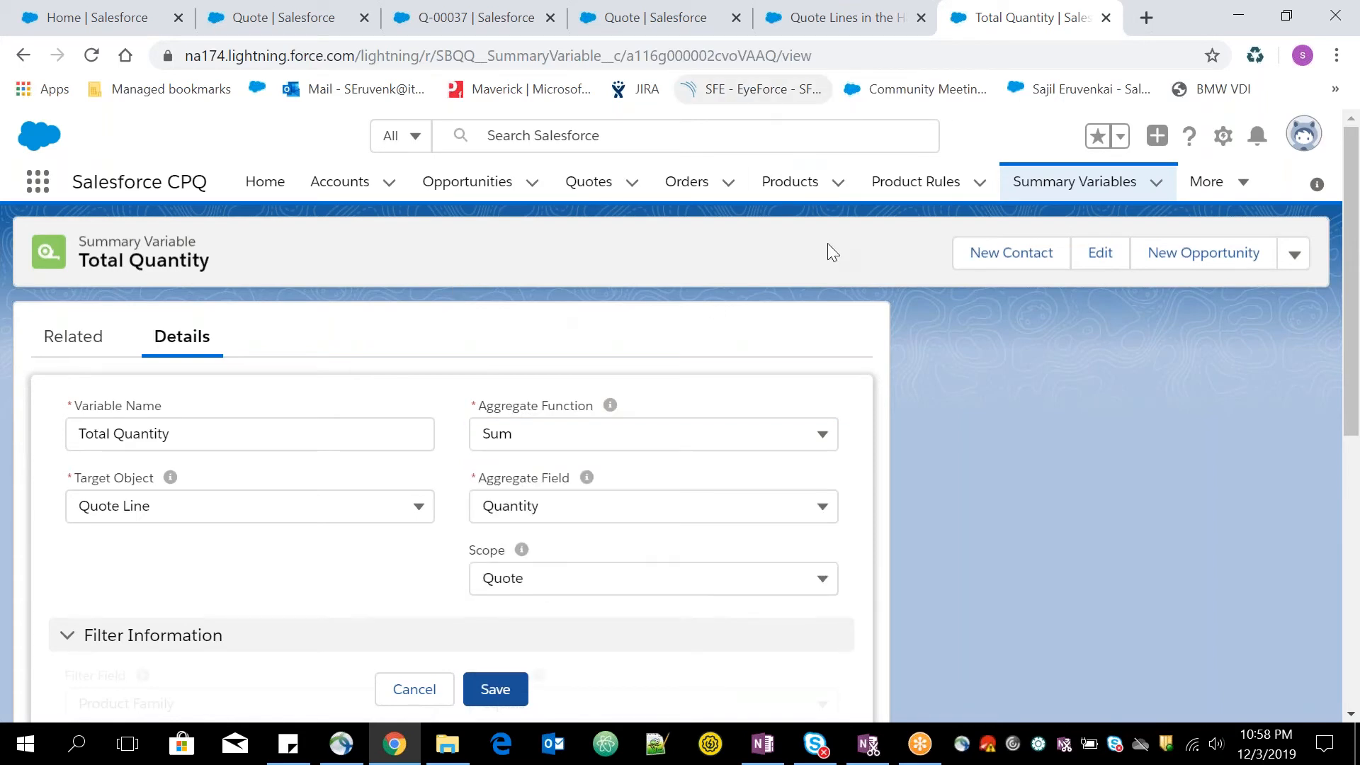
Examine the variable name, target object, aggregate field and filter settings of the Total Quantity summary variable
scroll(723, 271, "down", 2)
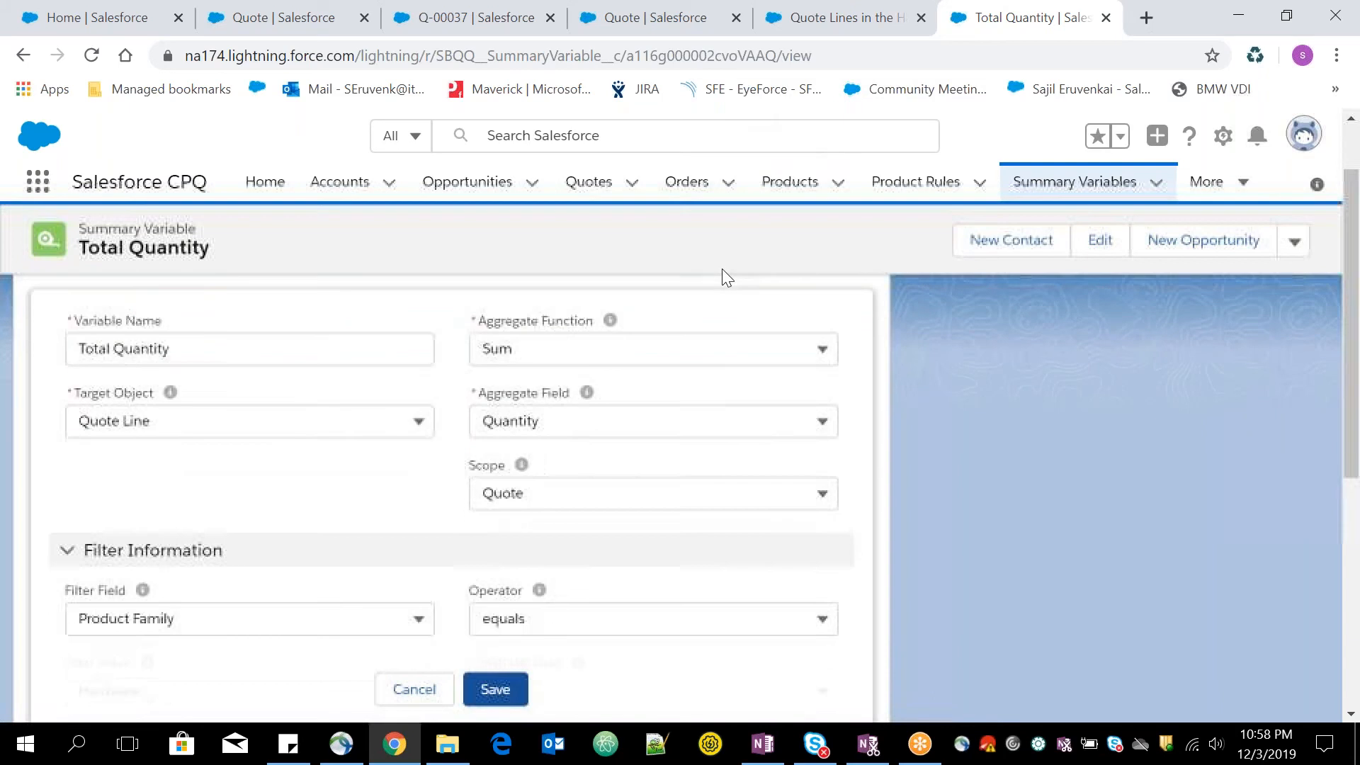
scroll(723, 276, "up", 1)
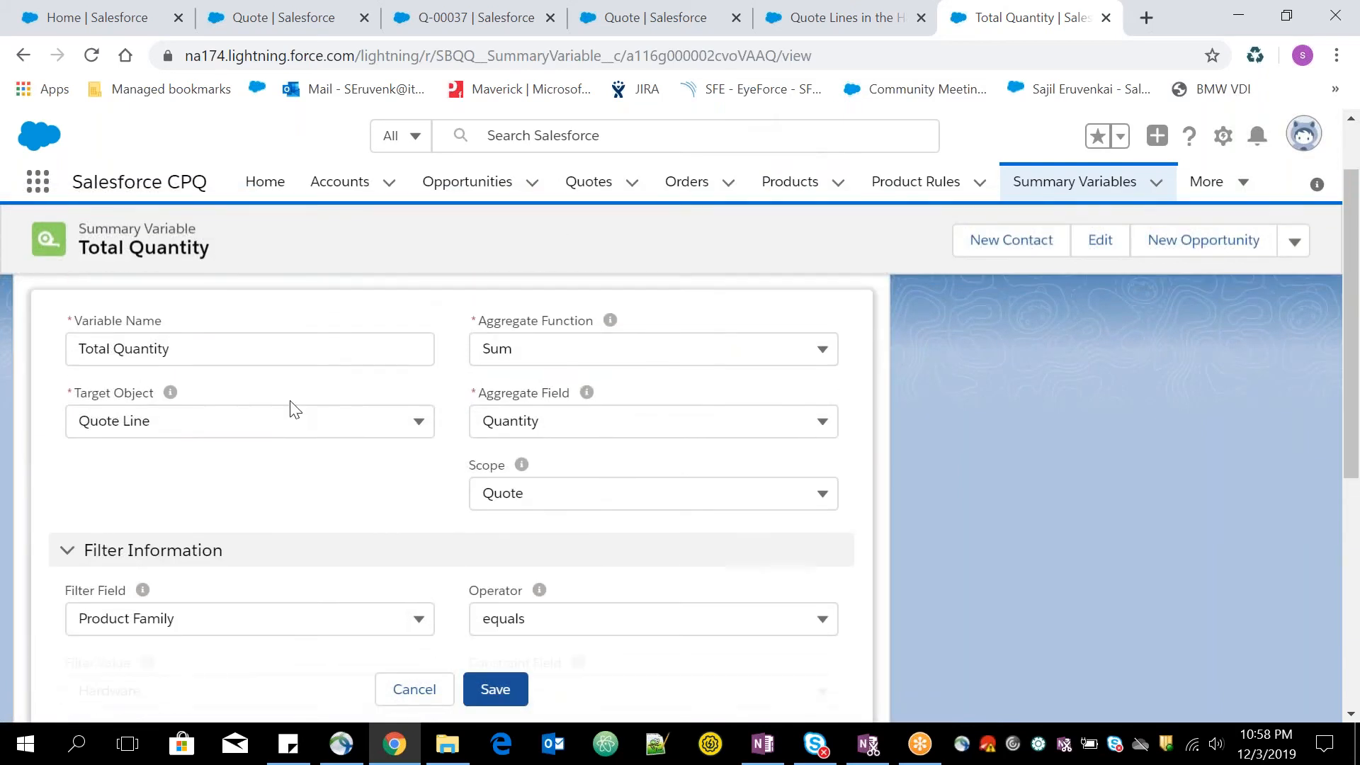
left_click(203, 357)
triple_click(203, 357)
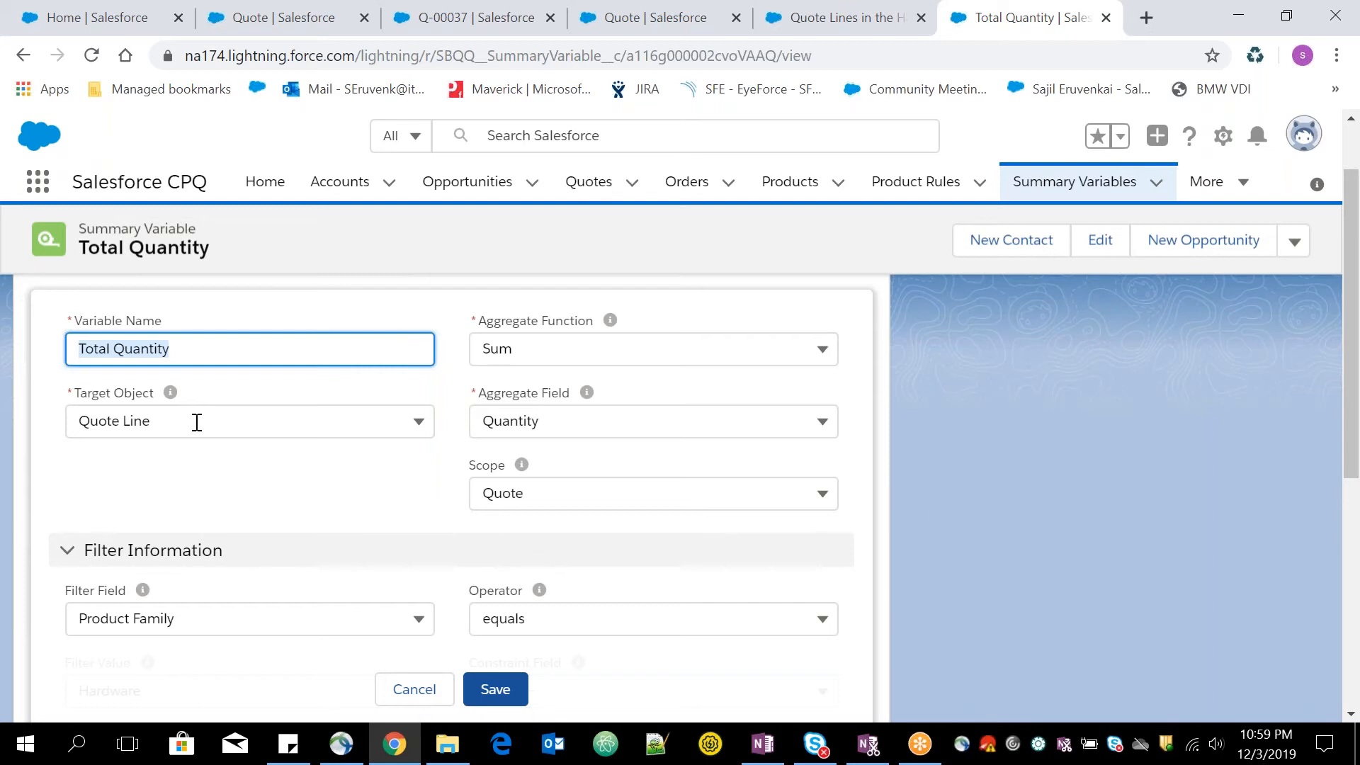
left_click(317, 488)
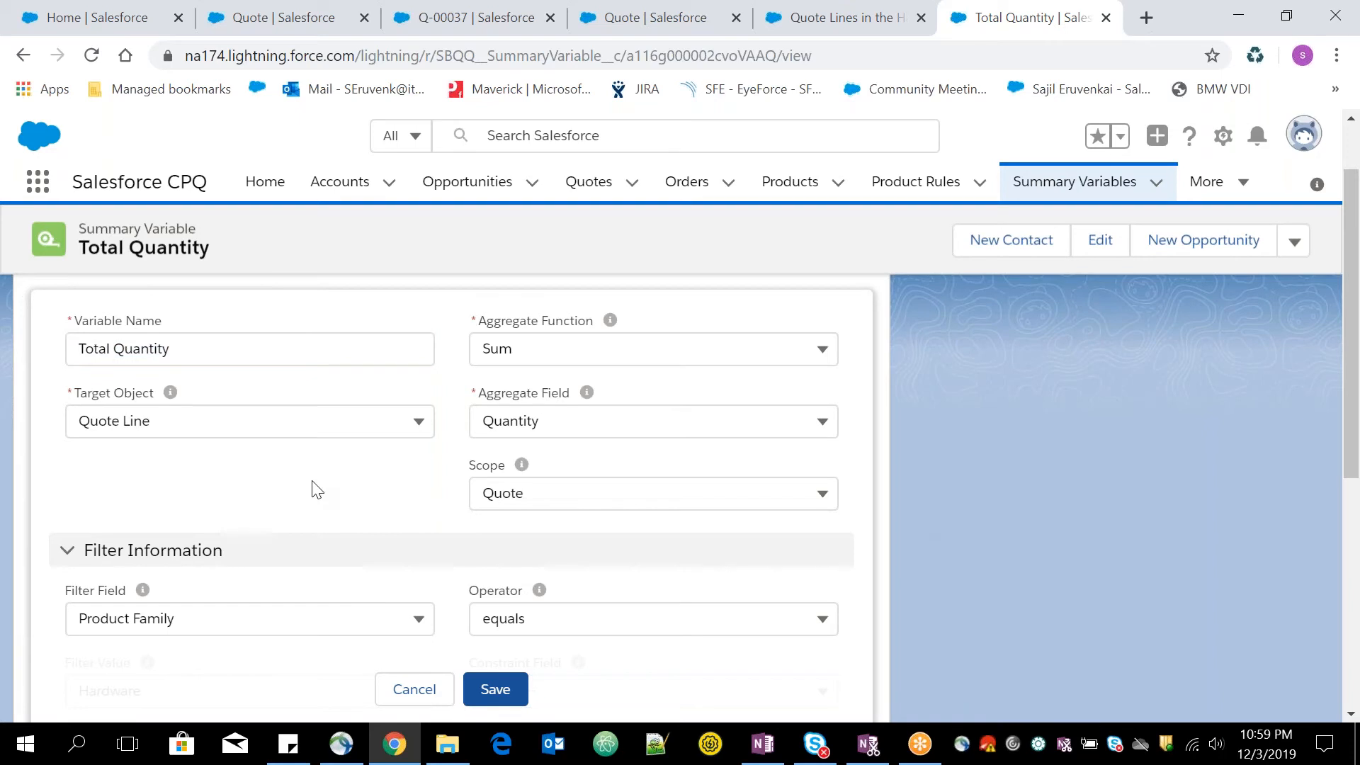
scroll(317, 489, "down", 2)
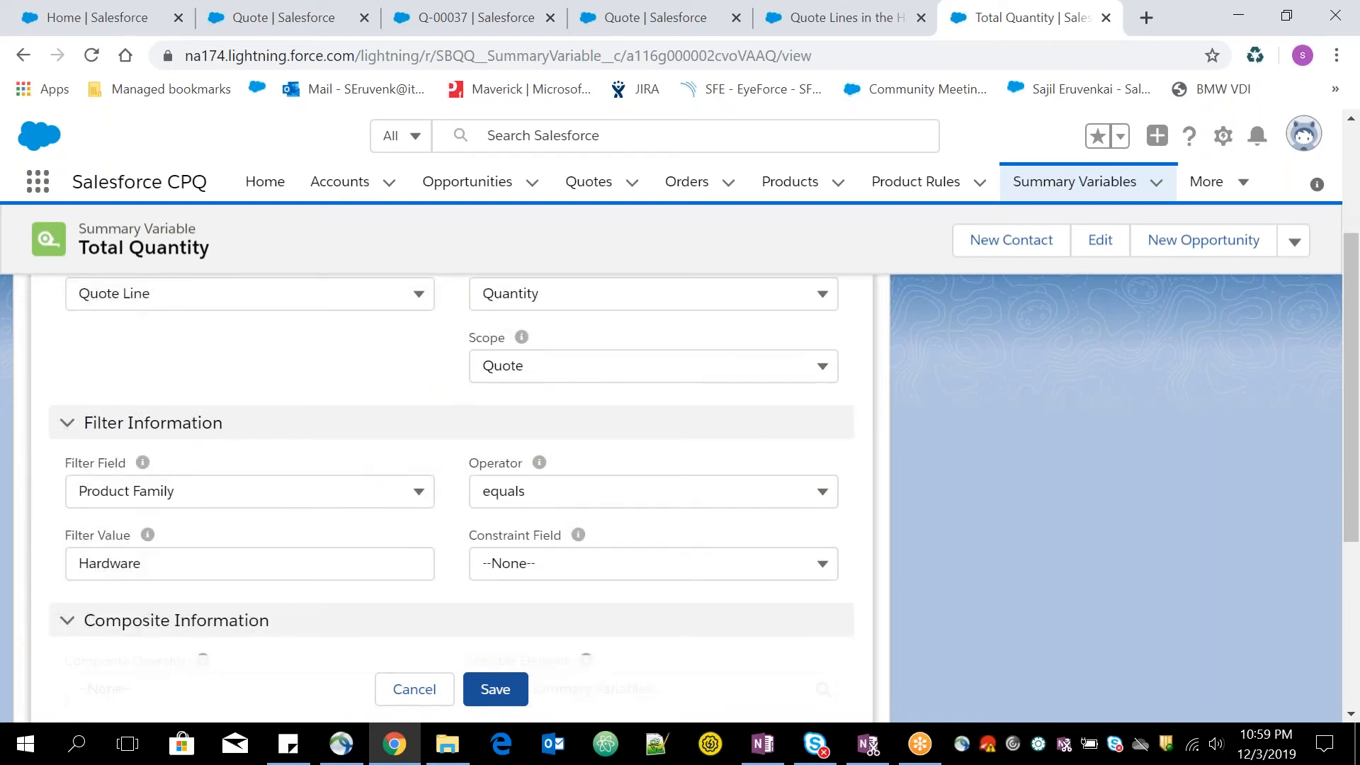
scroll(316, 489, "up", 1)
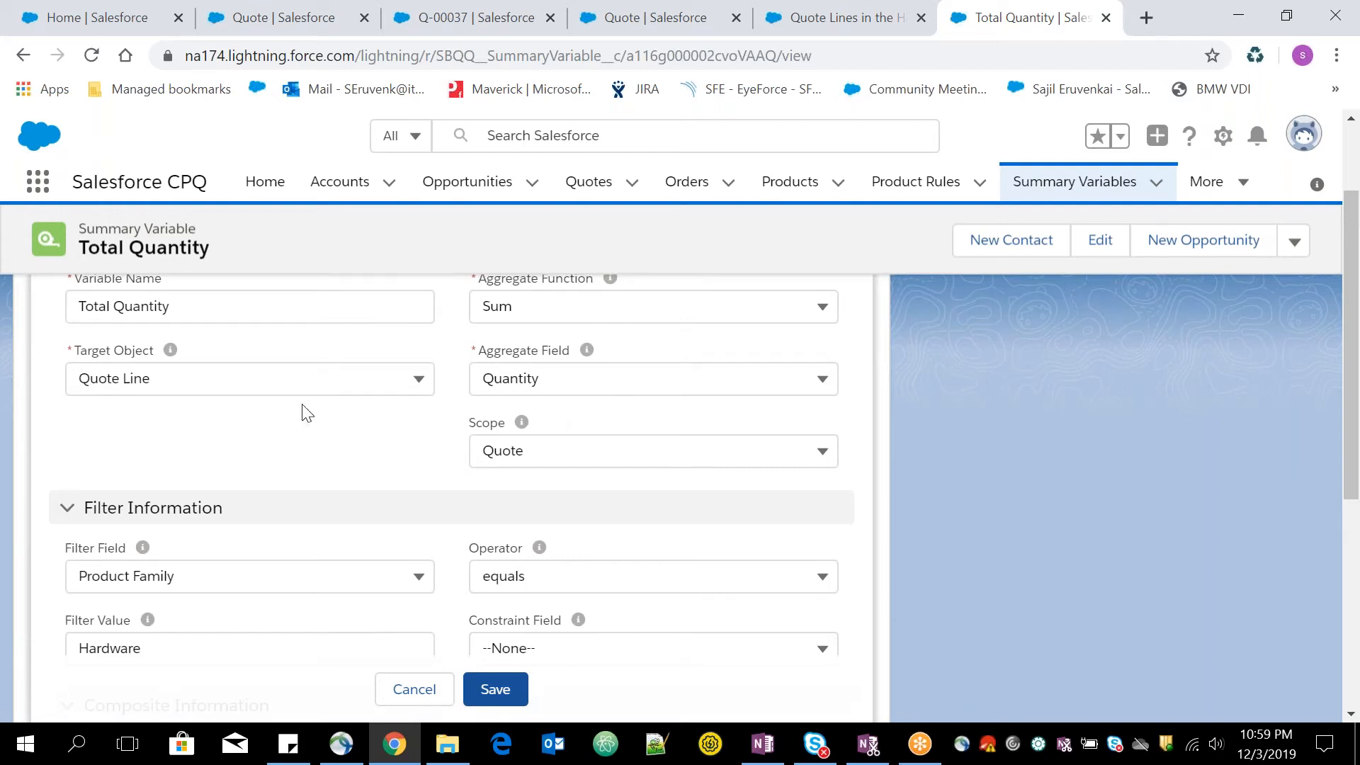
Review the Scope options of the Total Quantity summary variable without changing the selection
left_click(654, 440)
left_click(654, 441)
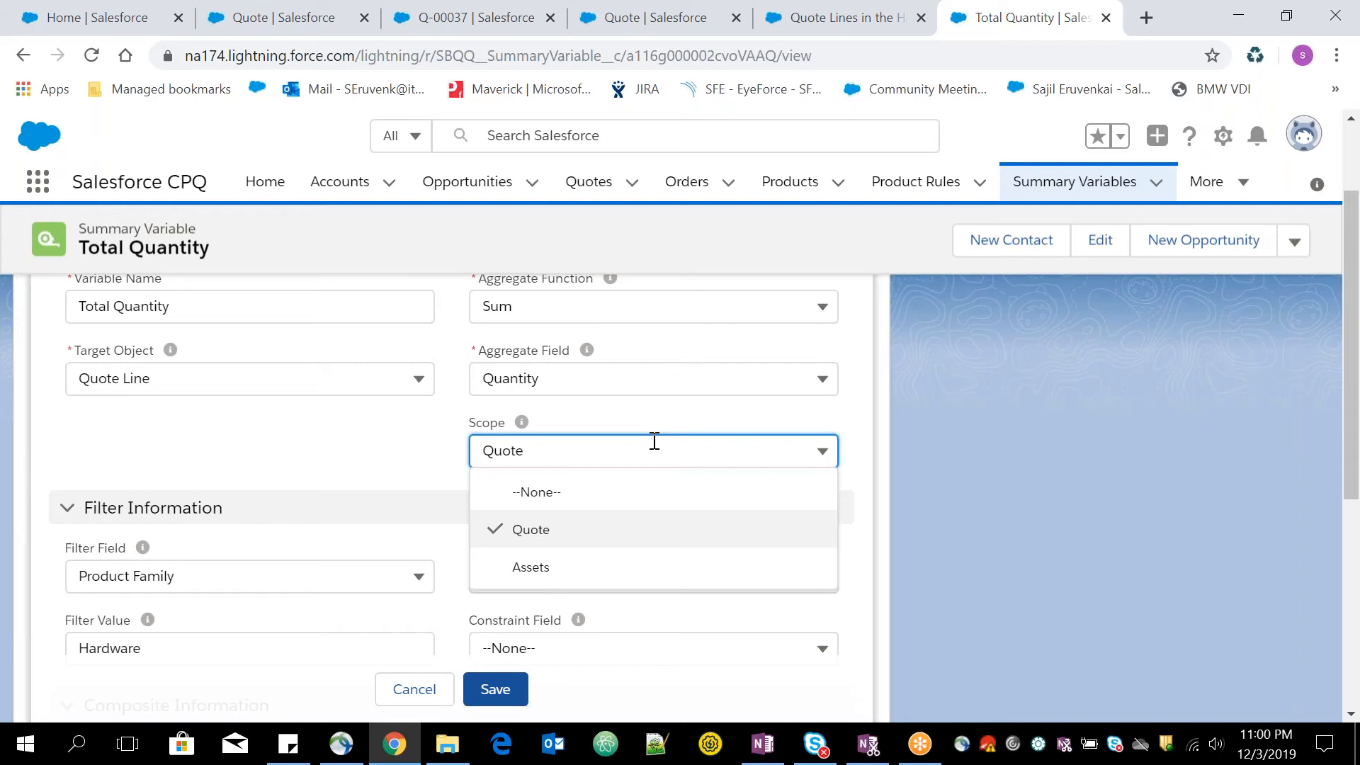
left_click(477, 434)
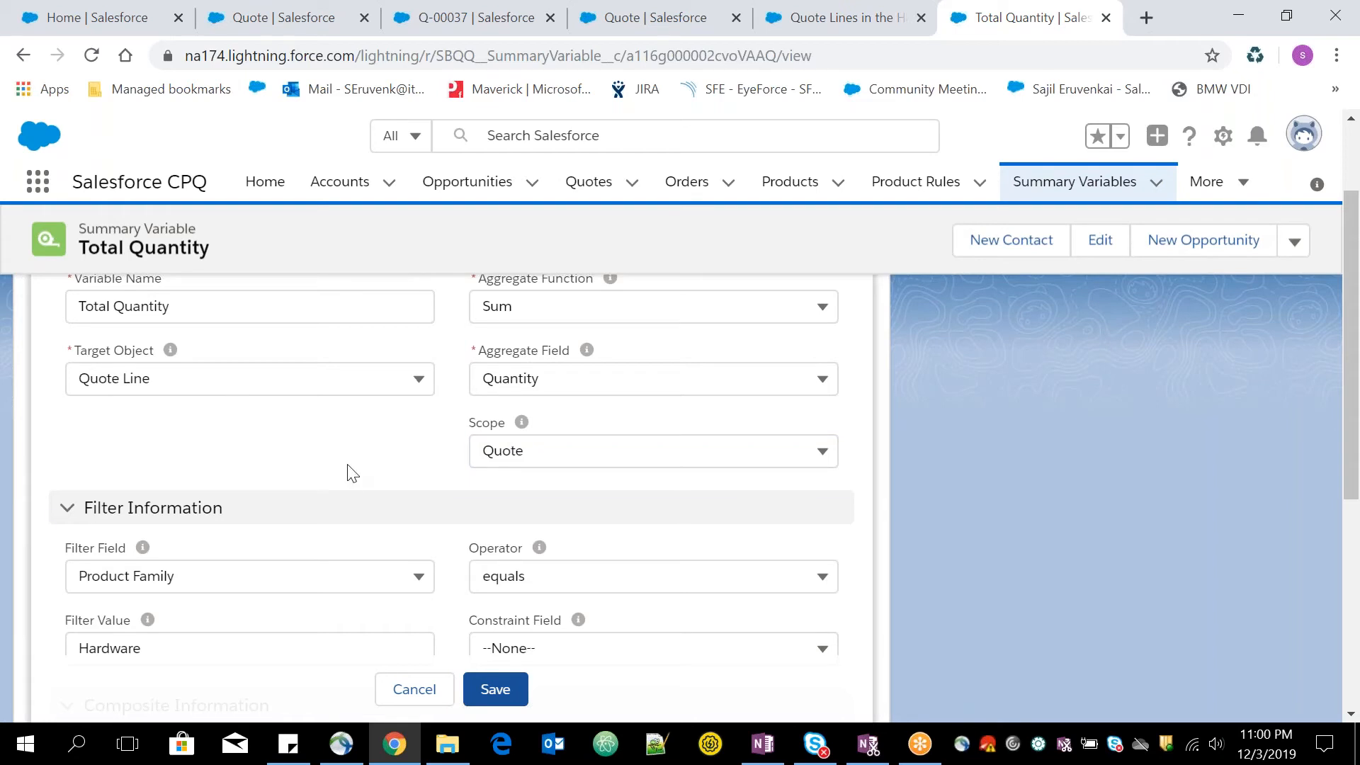
Review the Filter Information and Composite Information of the Total Quantity summary variable, and save the record
scroll(347, 474, "down", 2)
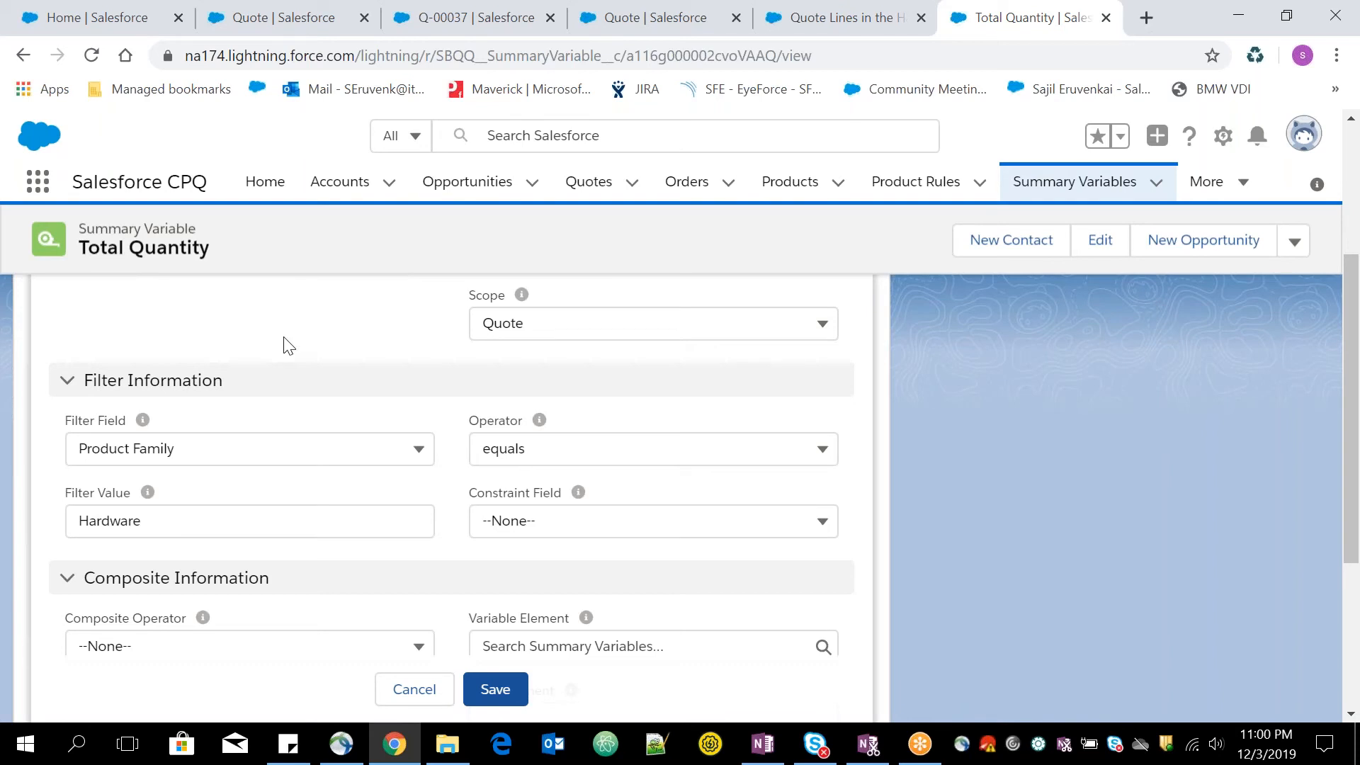
scroll(283, 346, "up", 4)
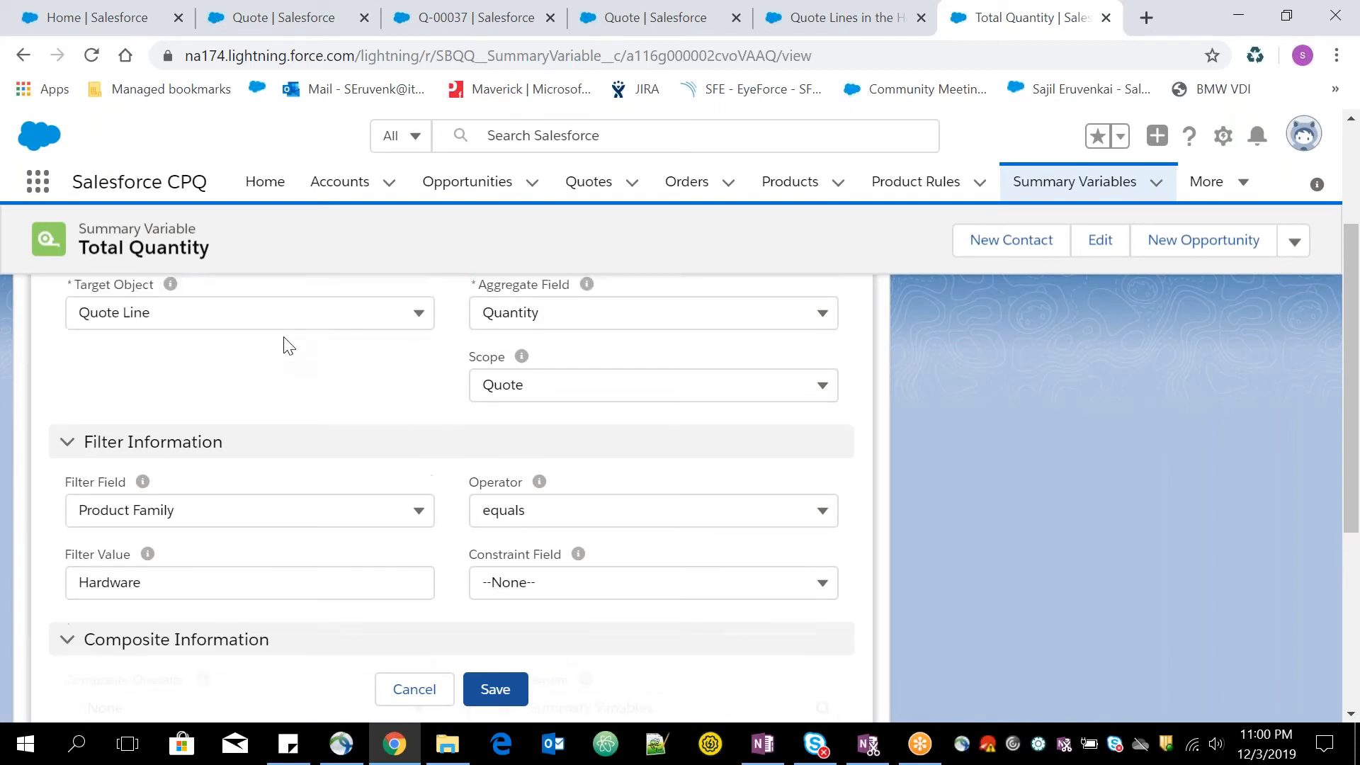
scroll(453, 495, "down", 3)
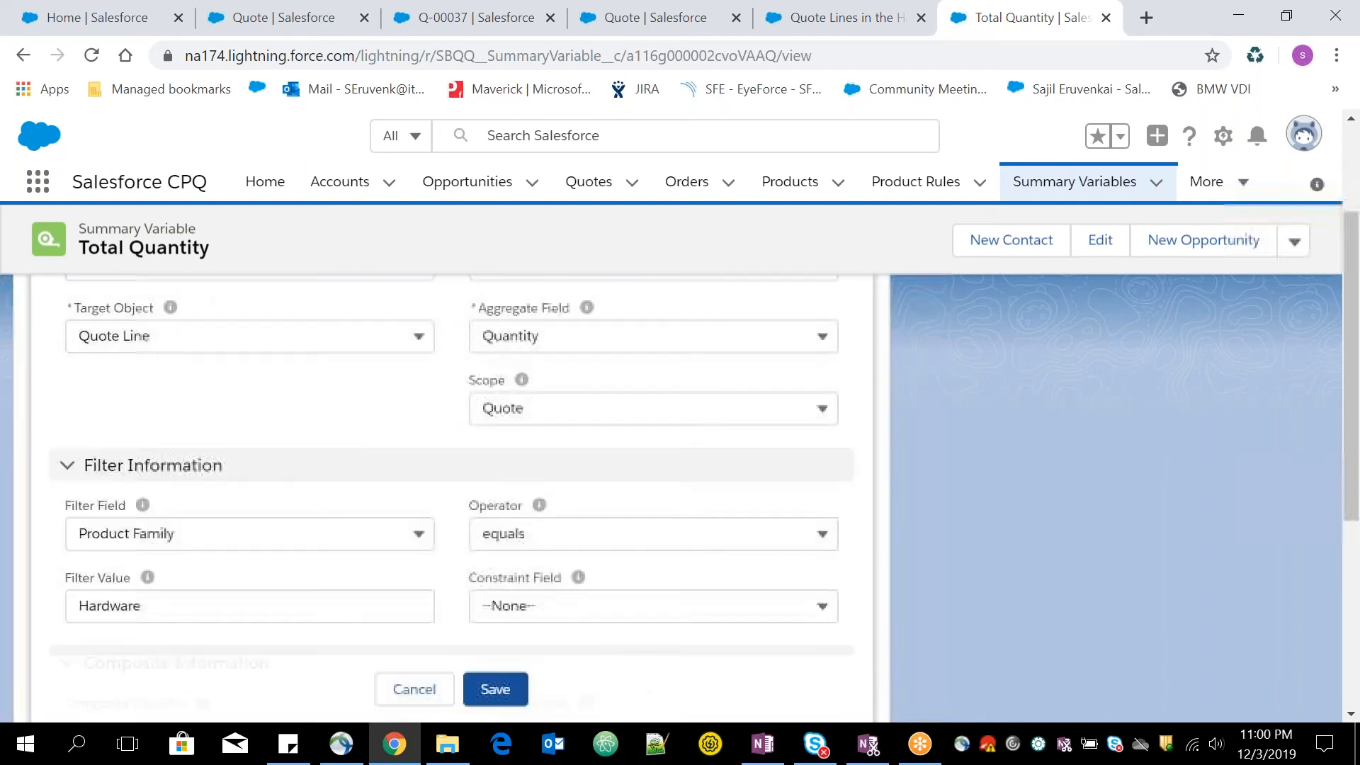
scroll(500, 421, "up", 2)
scroll(500, 422, "down", 1)
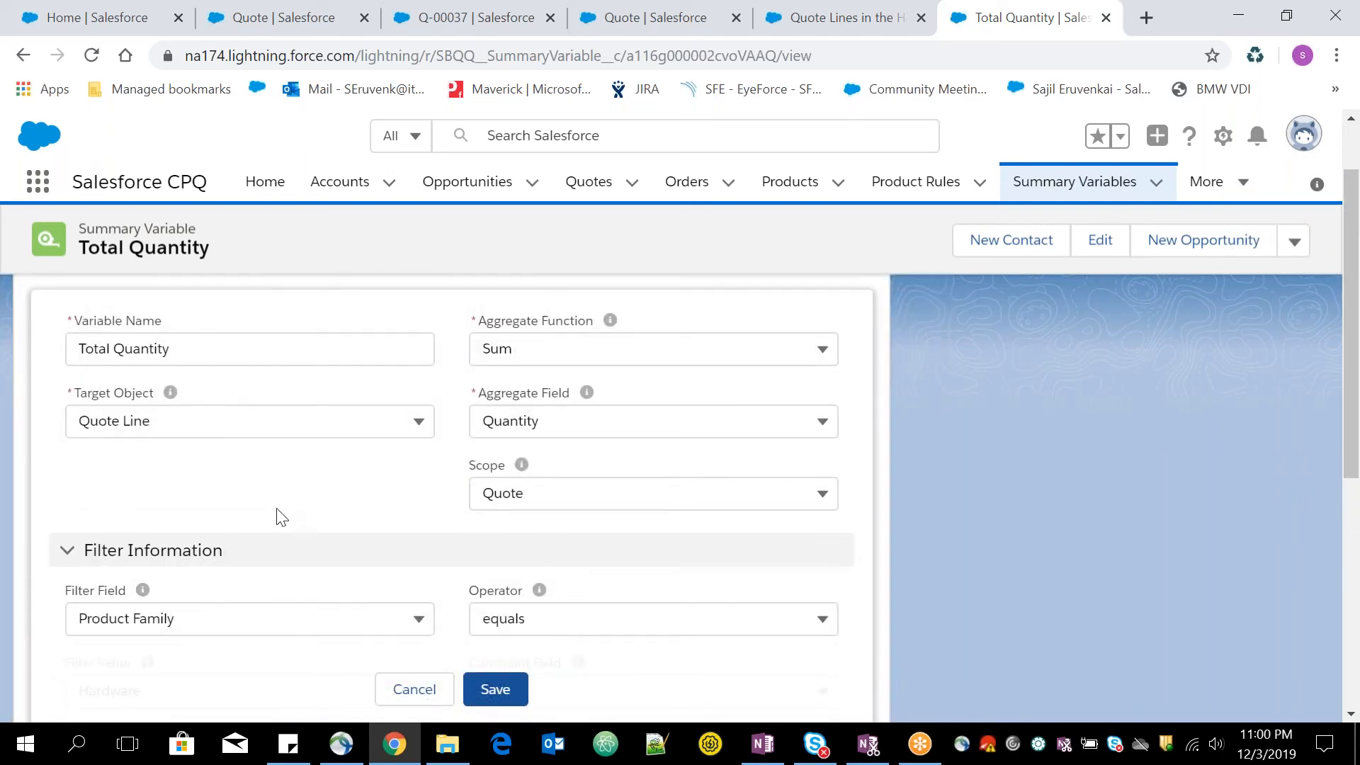
scroll(277, 509, "down", 3)
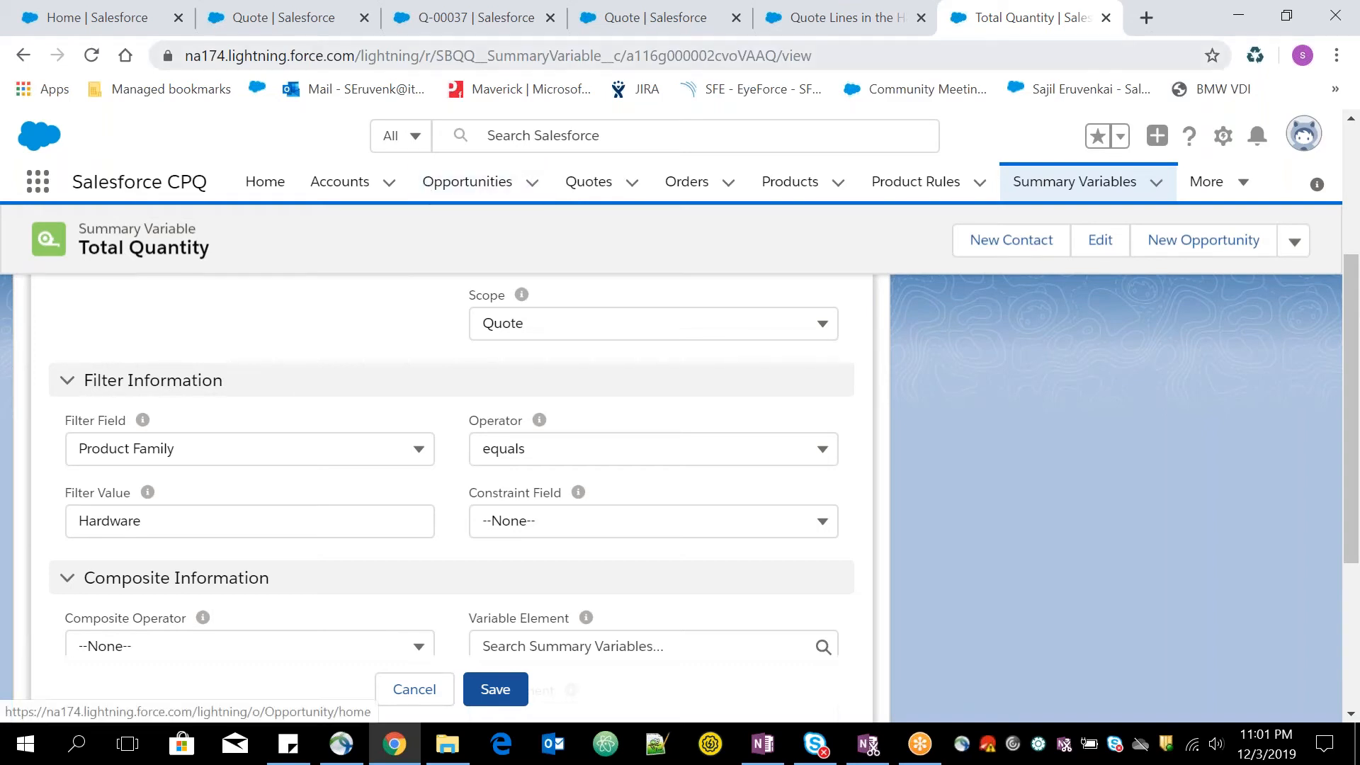
left_click(499, 698)
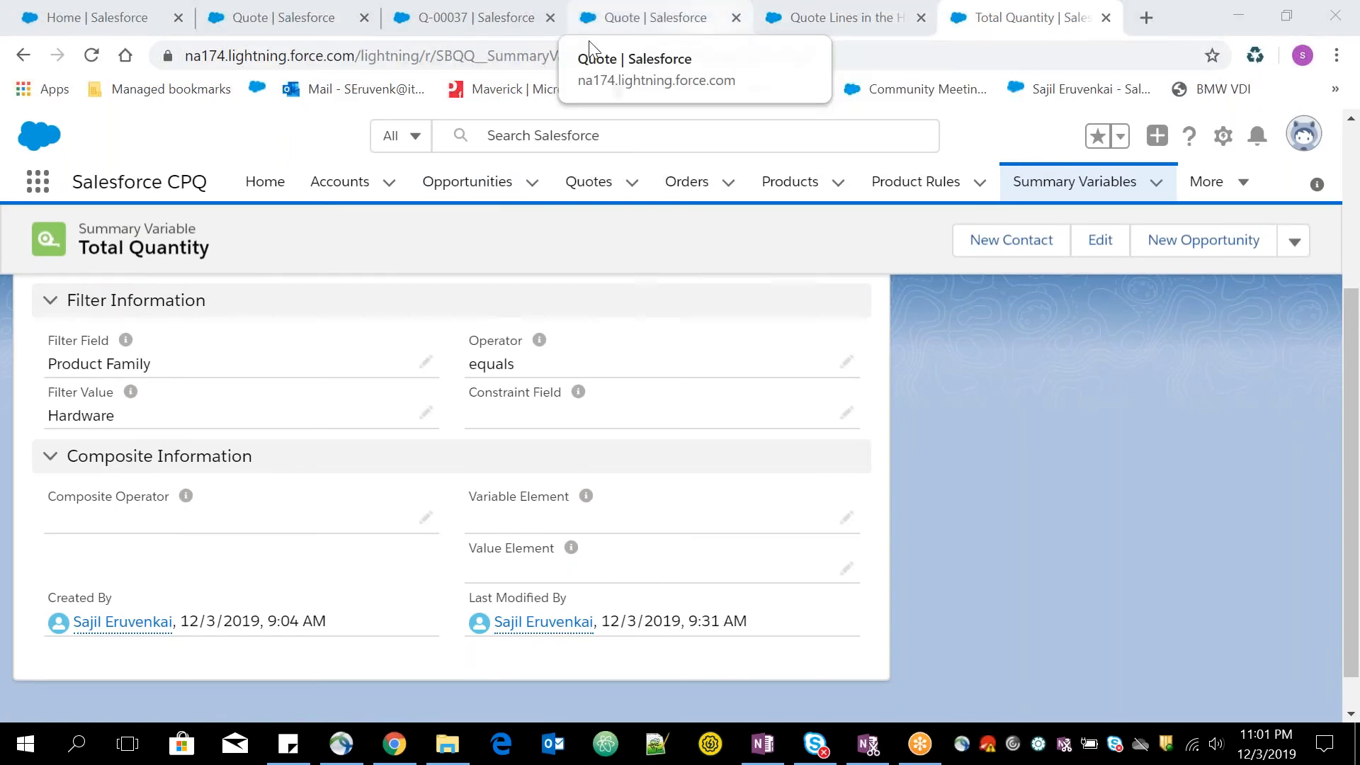
Switch to the price rule Quote Lines in the Hardware Product Family, check its price conditions list and return to the rule
left_click(615, 29)
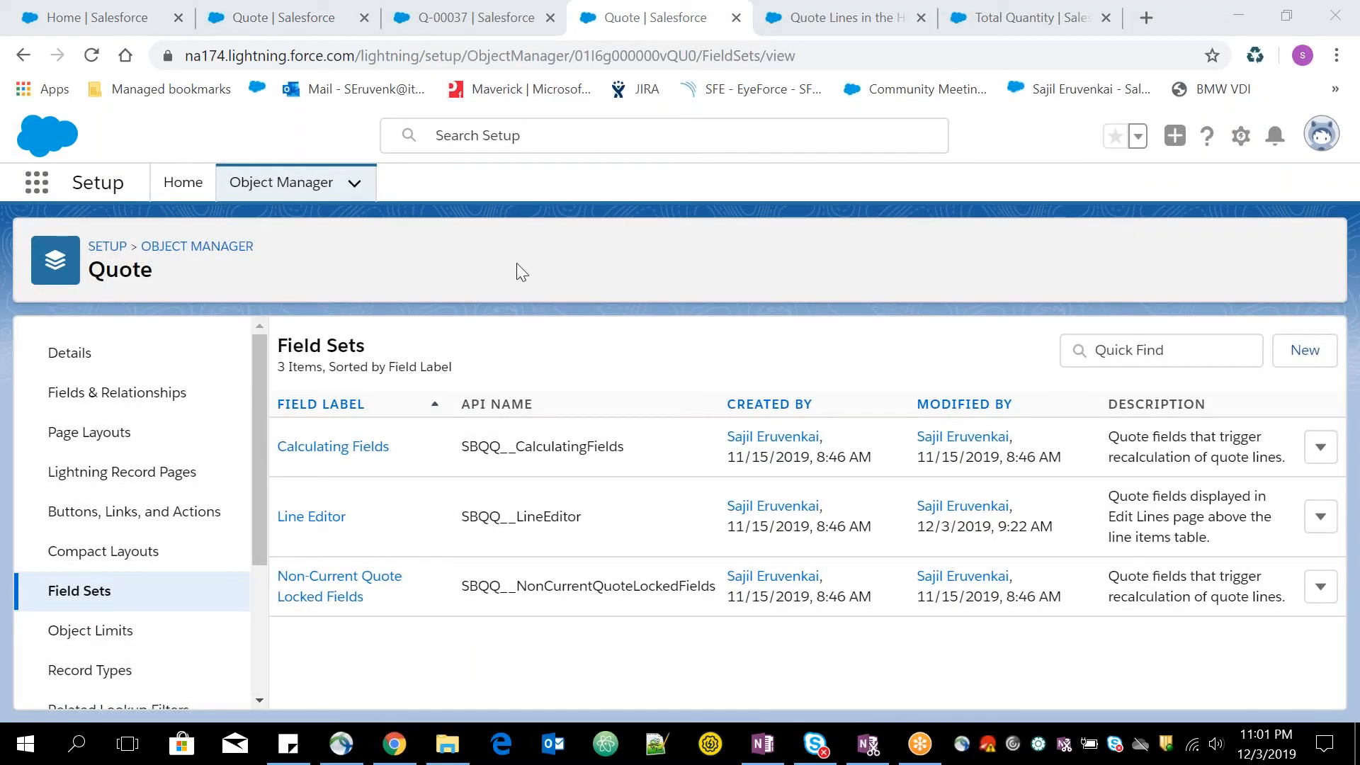
left_click(804, 25)
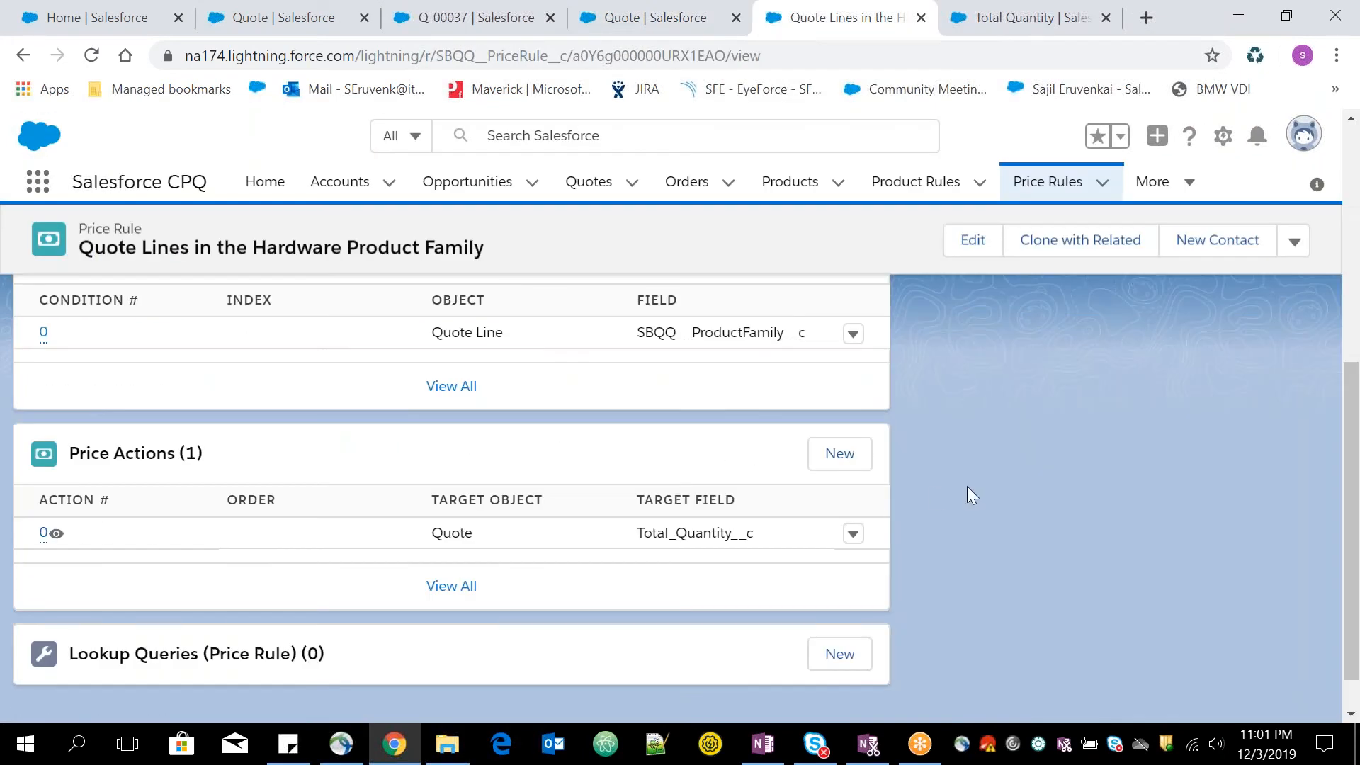
left_click(451, 386)
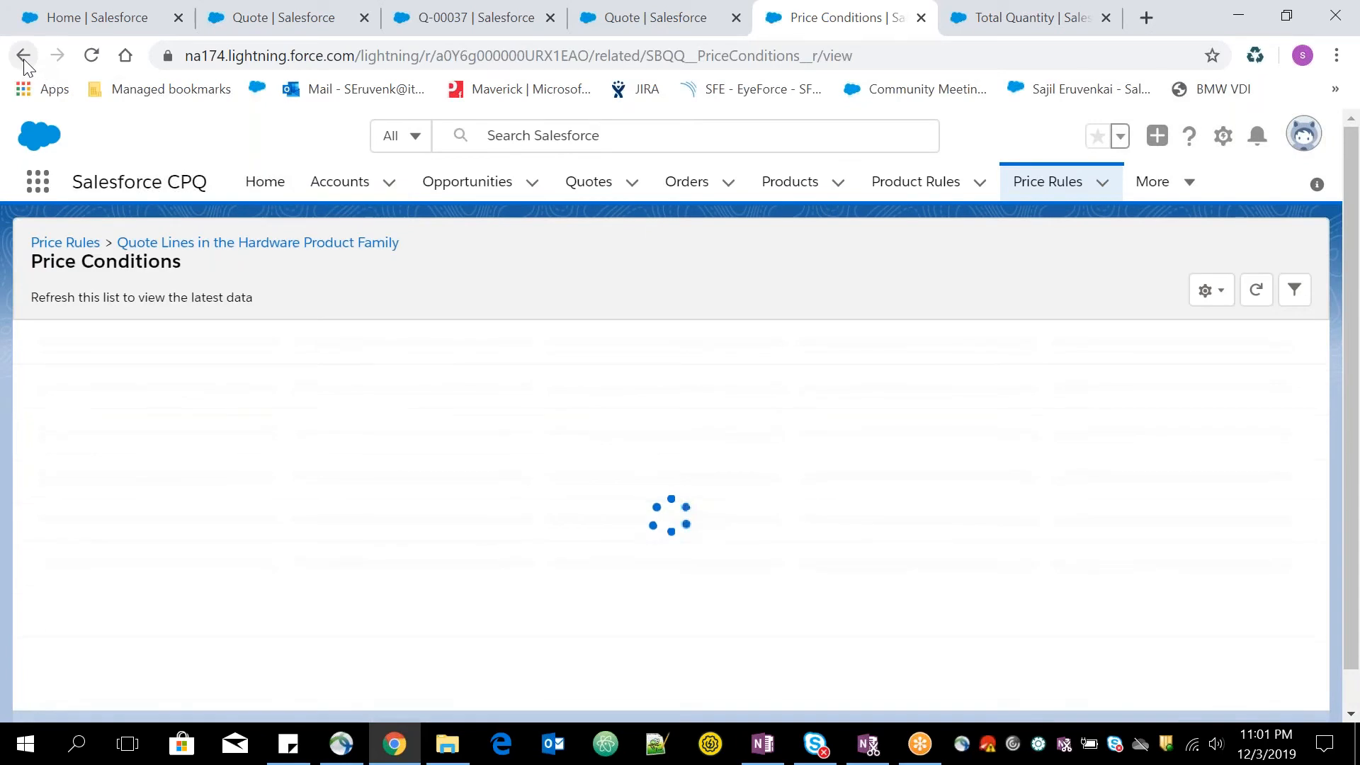
left_click(24, 55)
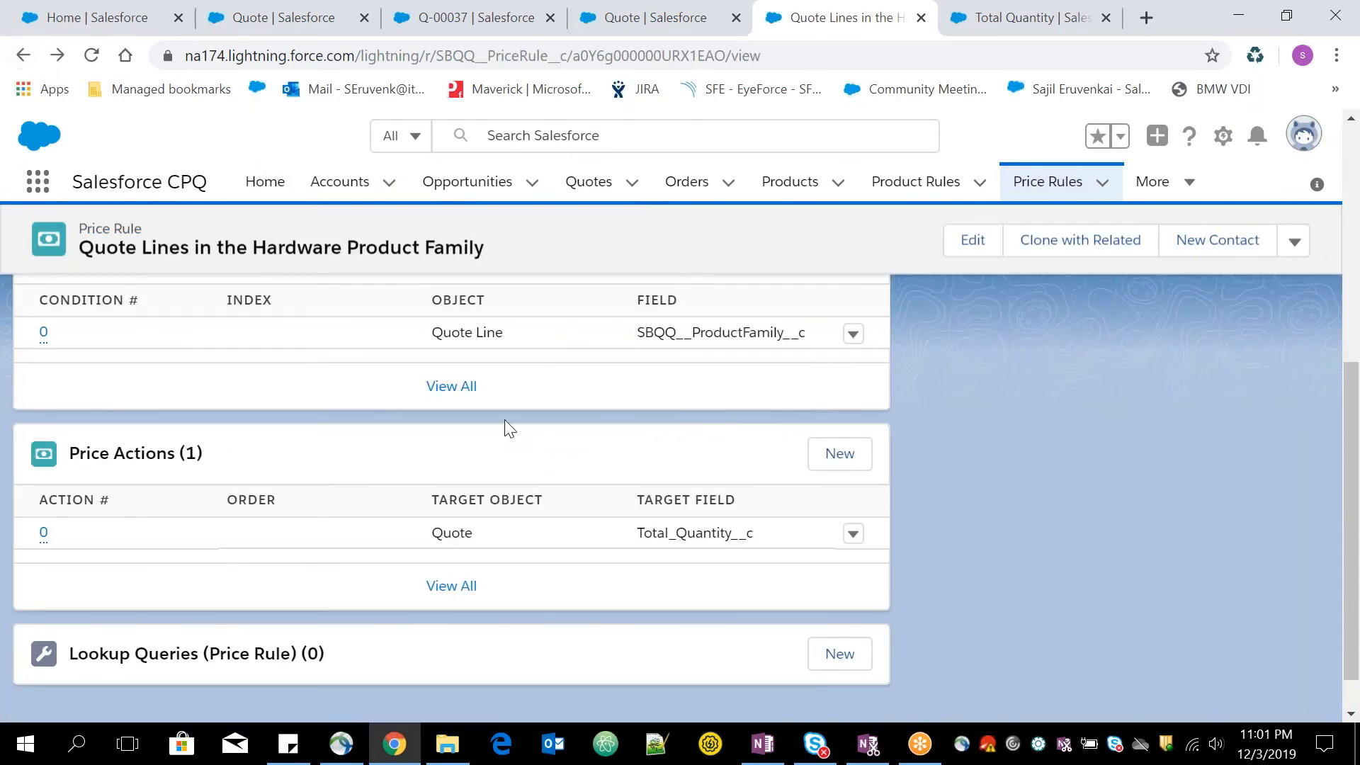
left_click(354, 398)
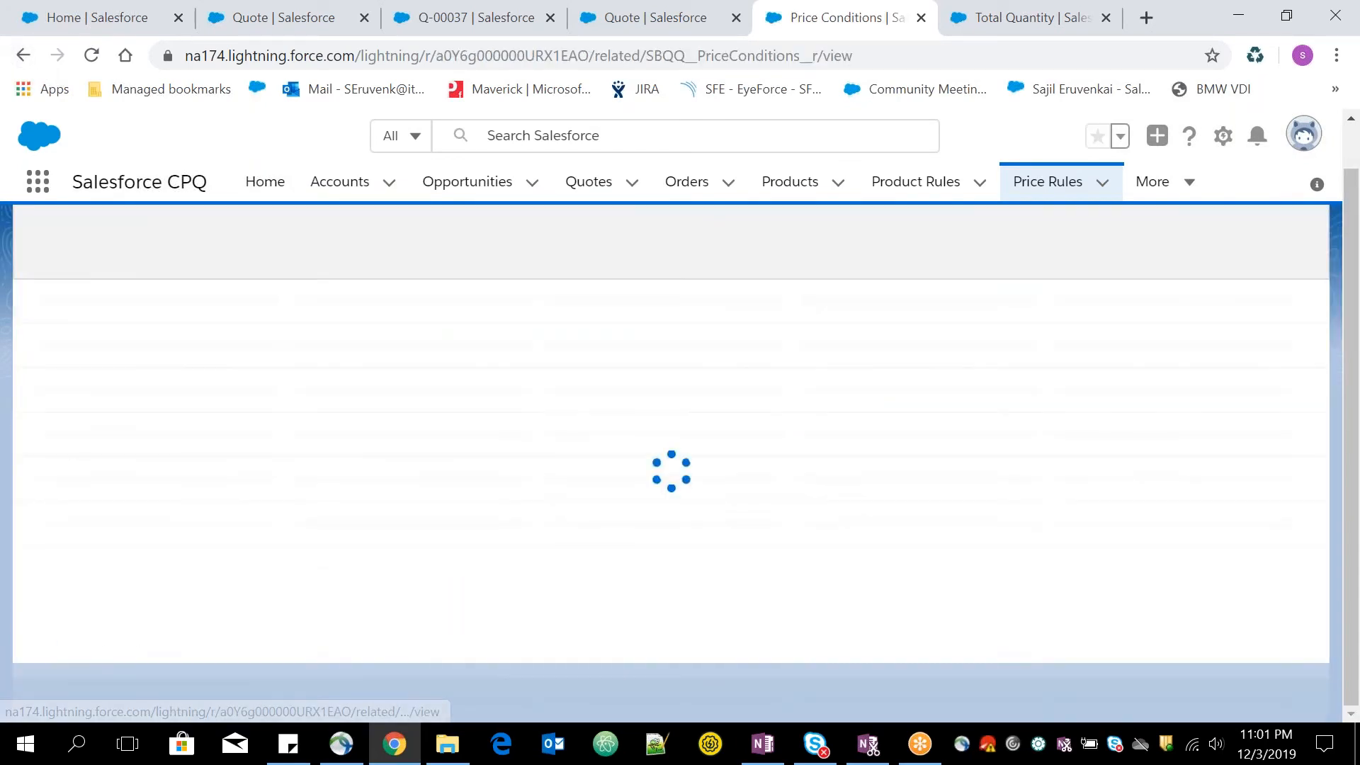
left_click(21, 62)
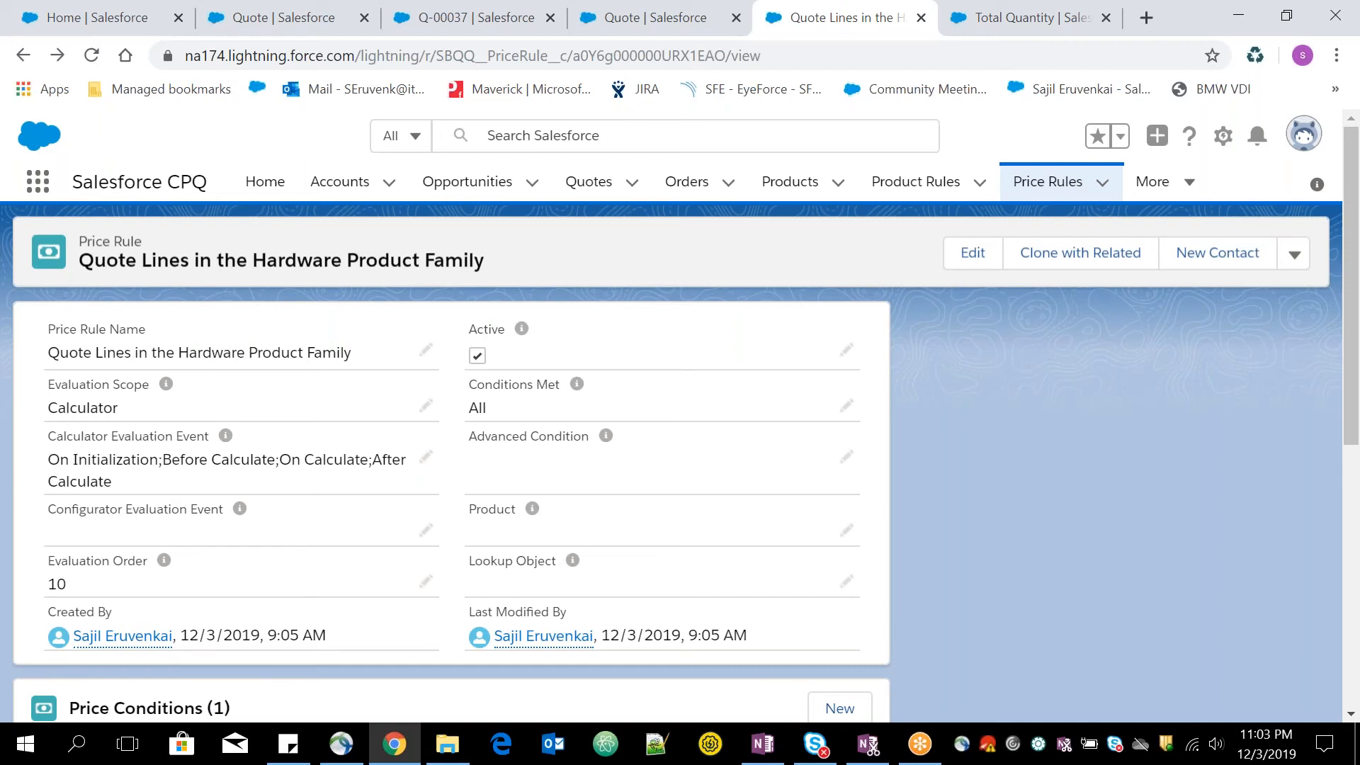
Edit the price rule's Evaluation Scope, trying Configurator and setting it back to Calculator
left_click(425, 405)
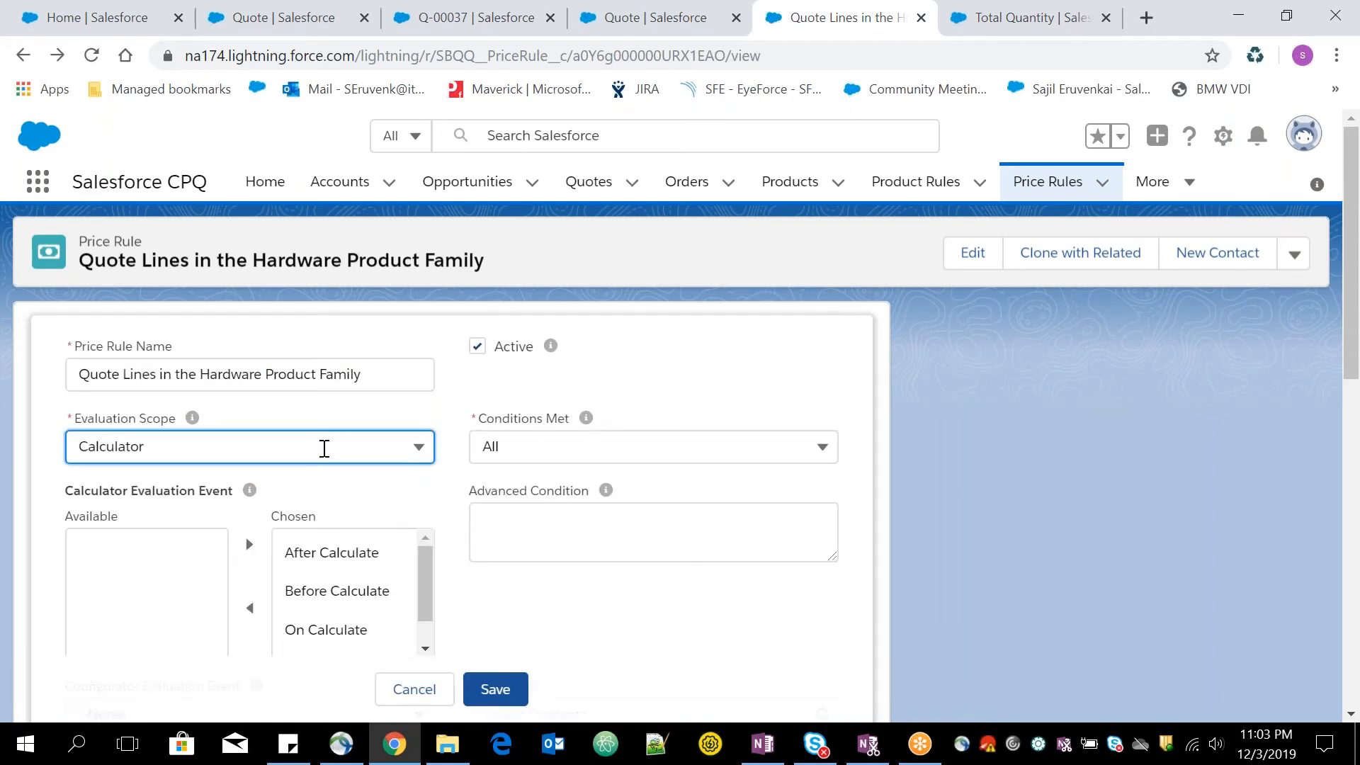
left_click(325, 448)
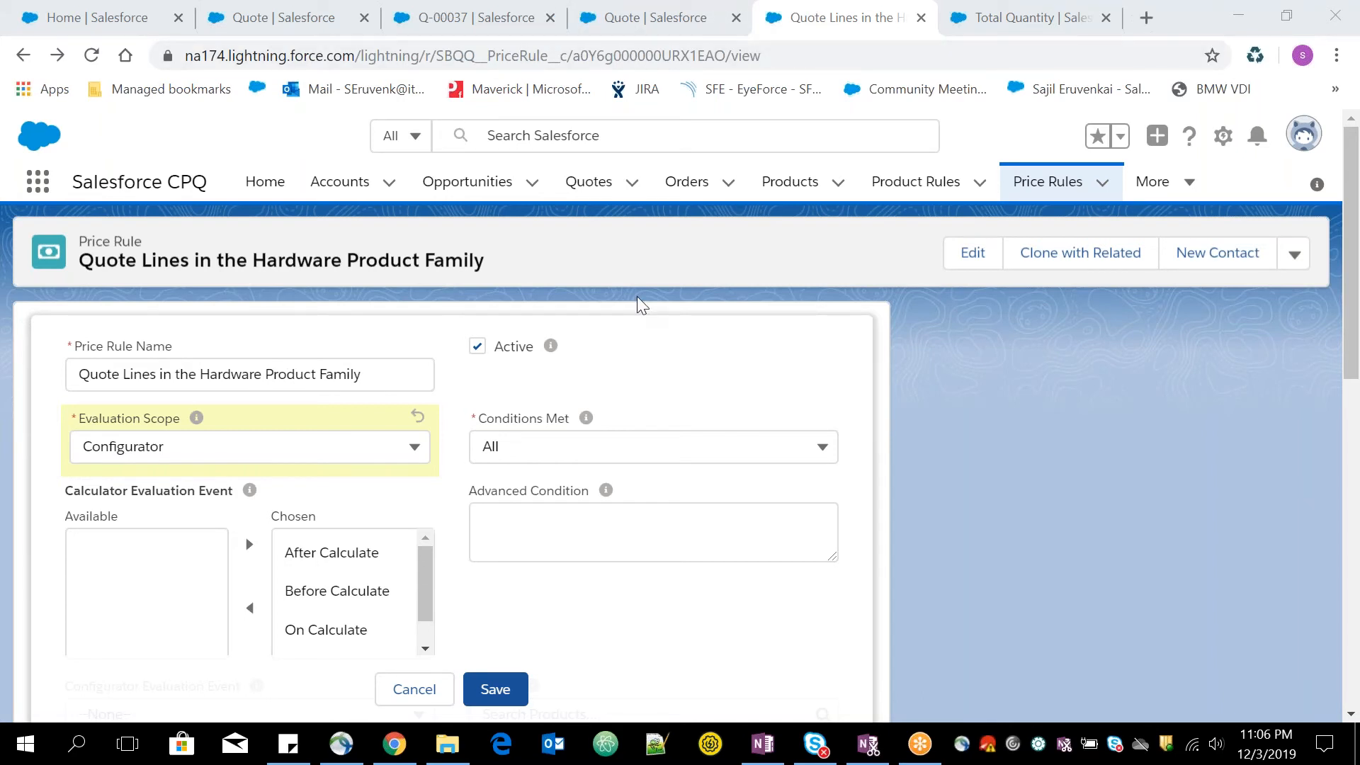
left_click(259, 447)
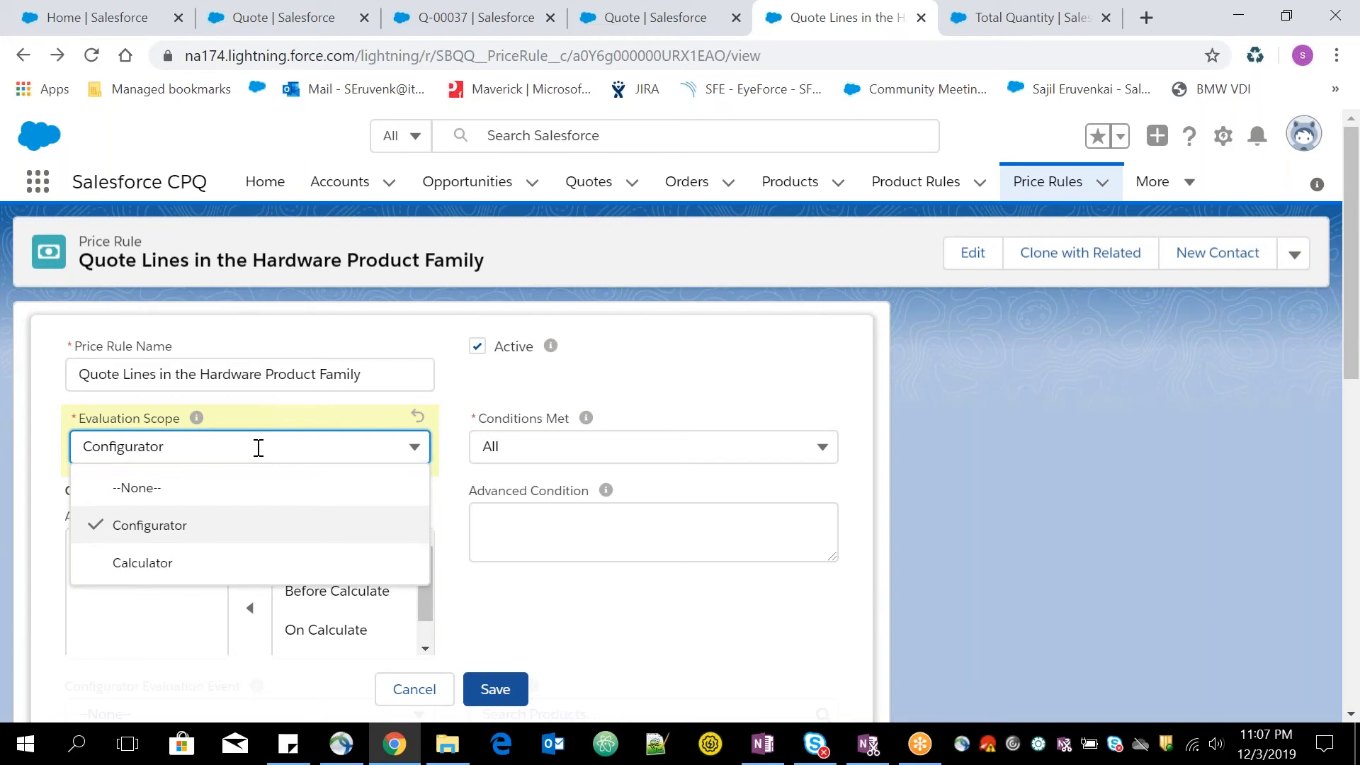
left_click(186, 567)
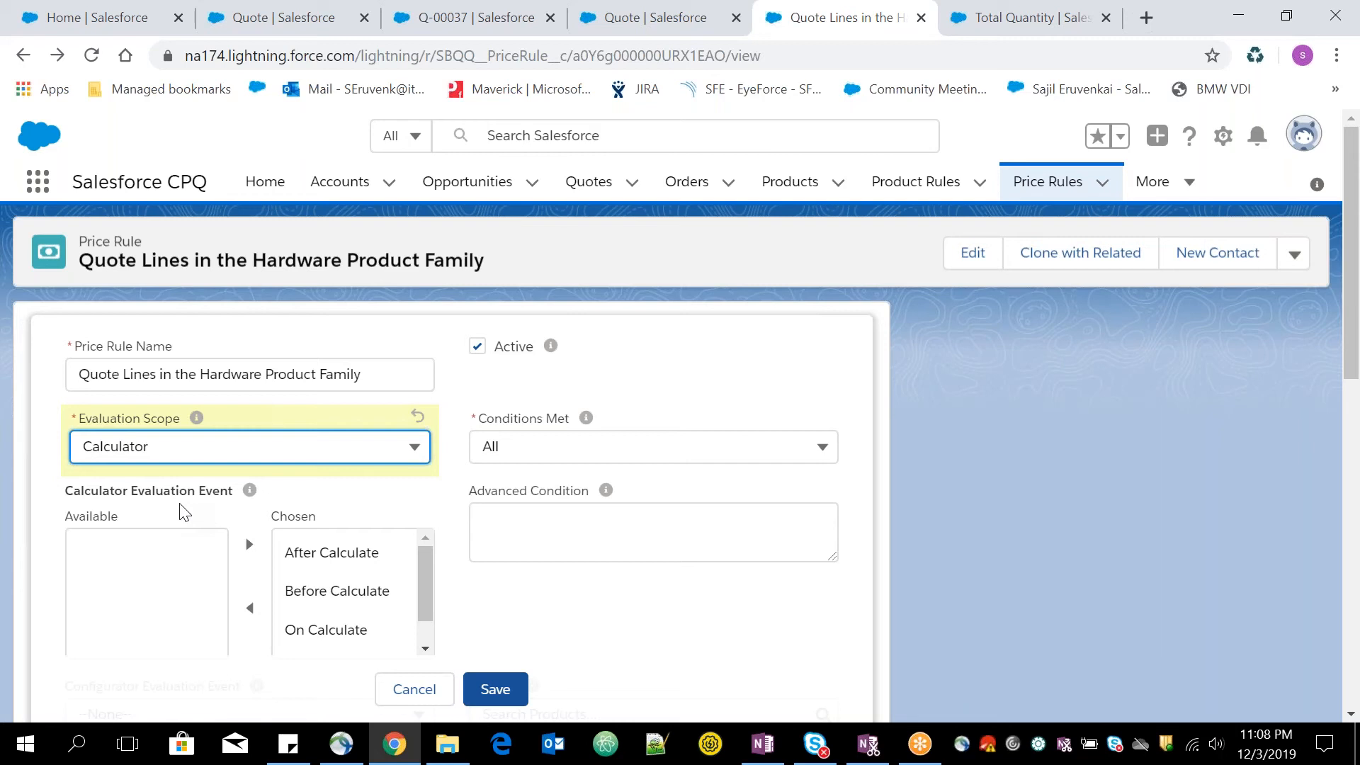
Review the price rule's chosen Calculator Evaluation Events, its remaining edit fields, and its price conditions and actions
left_click(429, 609)
left_click_drag(430, 615, 430, 643)
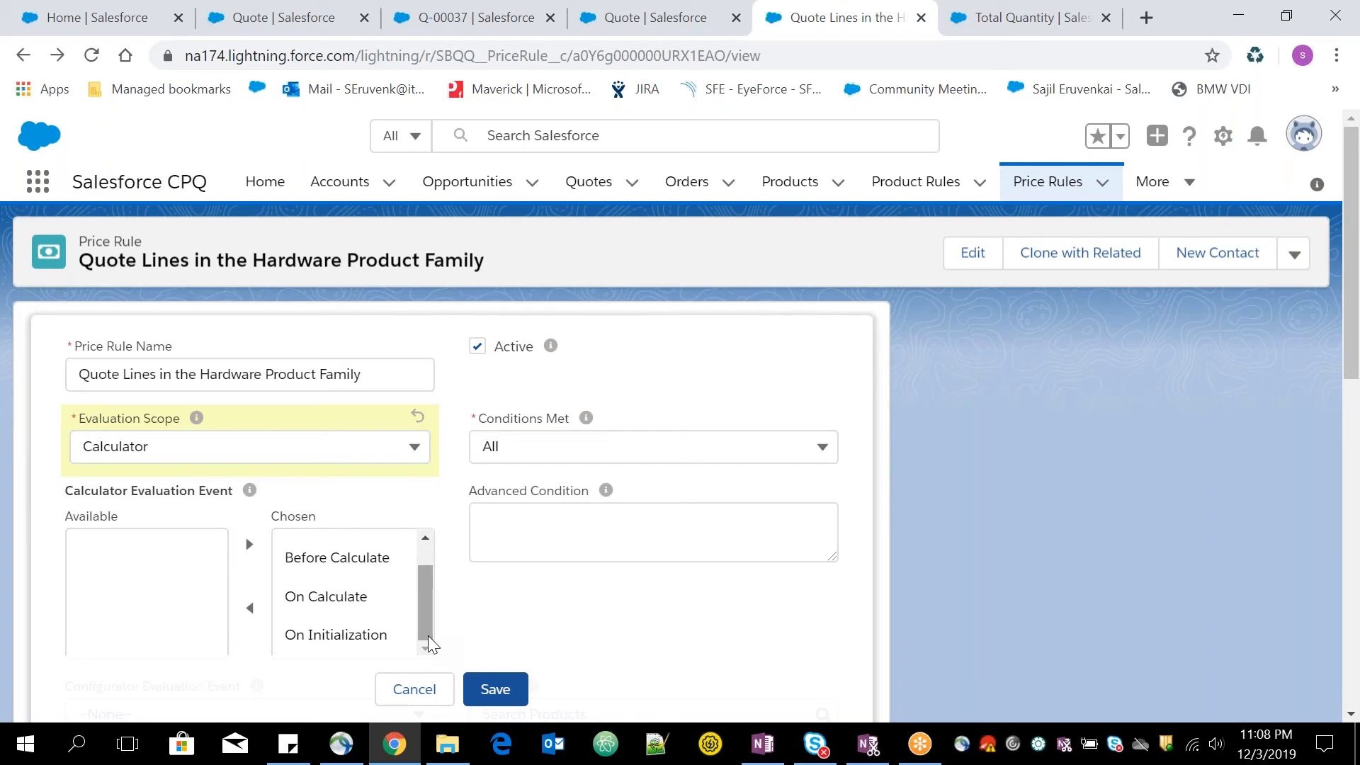
left_click_drag(429, 643, 424, 595)
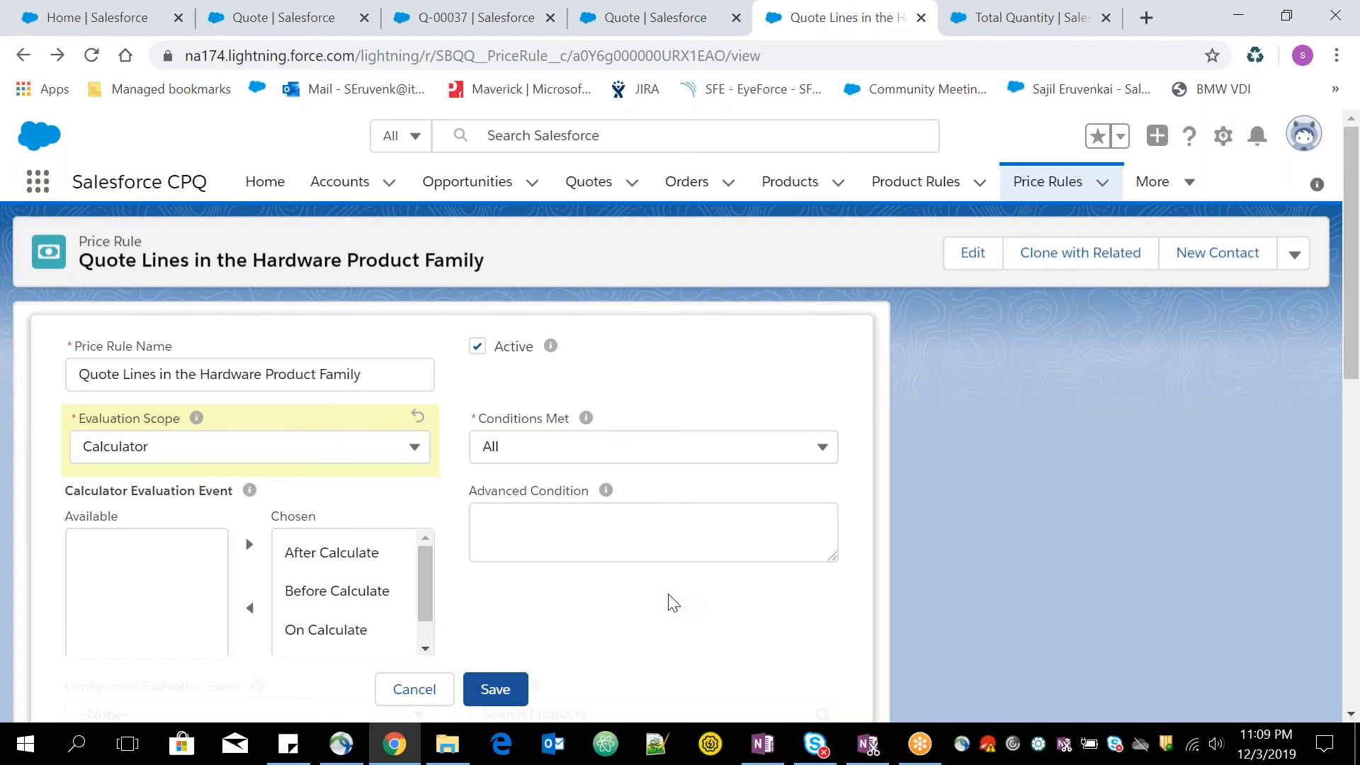
scroll(672, 603, "down", 4)
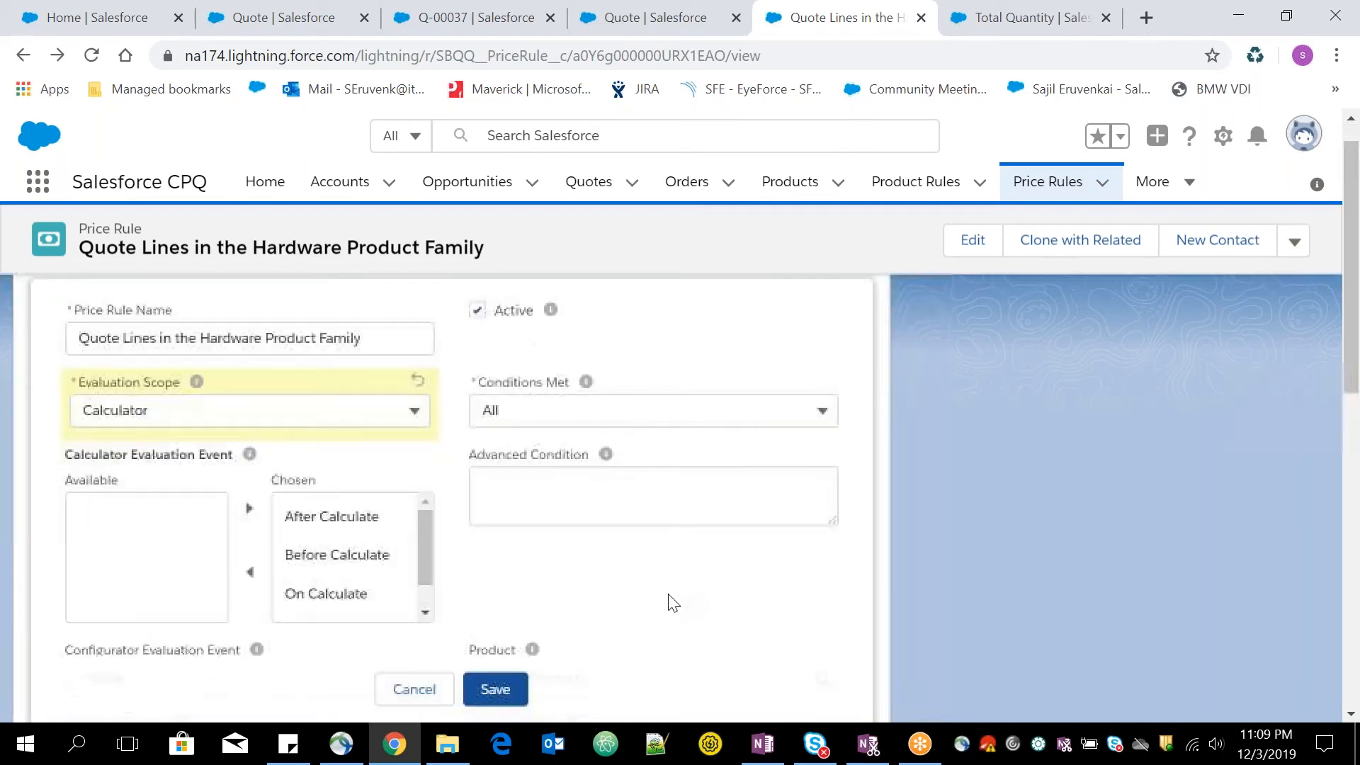
scroll(453, 482, "down", 1)
scroll(454, 481, "up", 2)
scroll(453, 481, "up", 2)
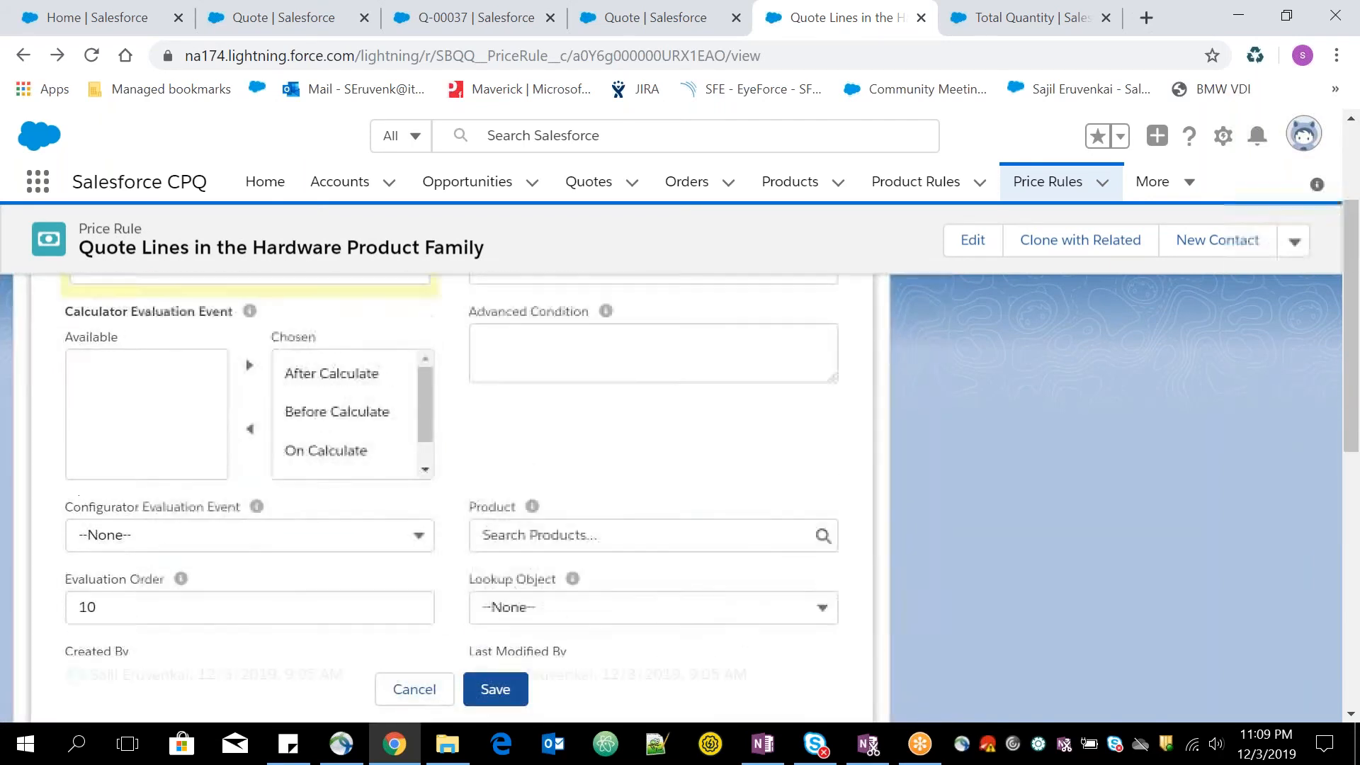
scroll(454, 482, "up", 2)
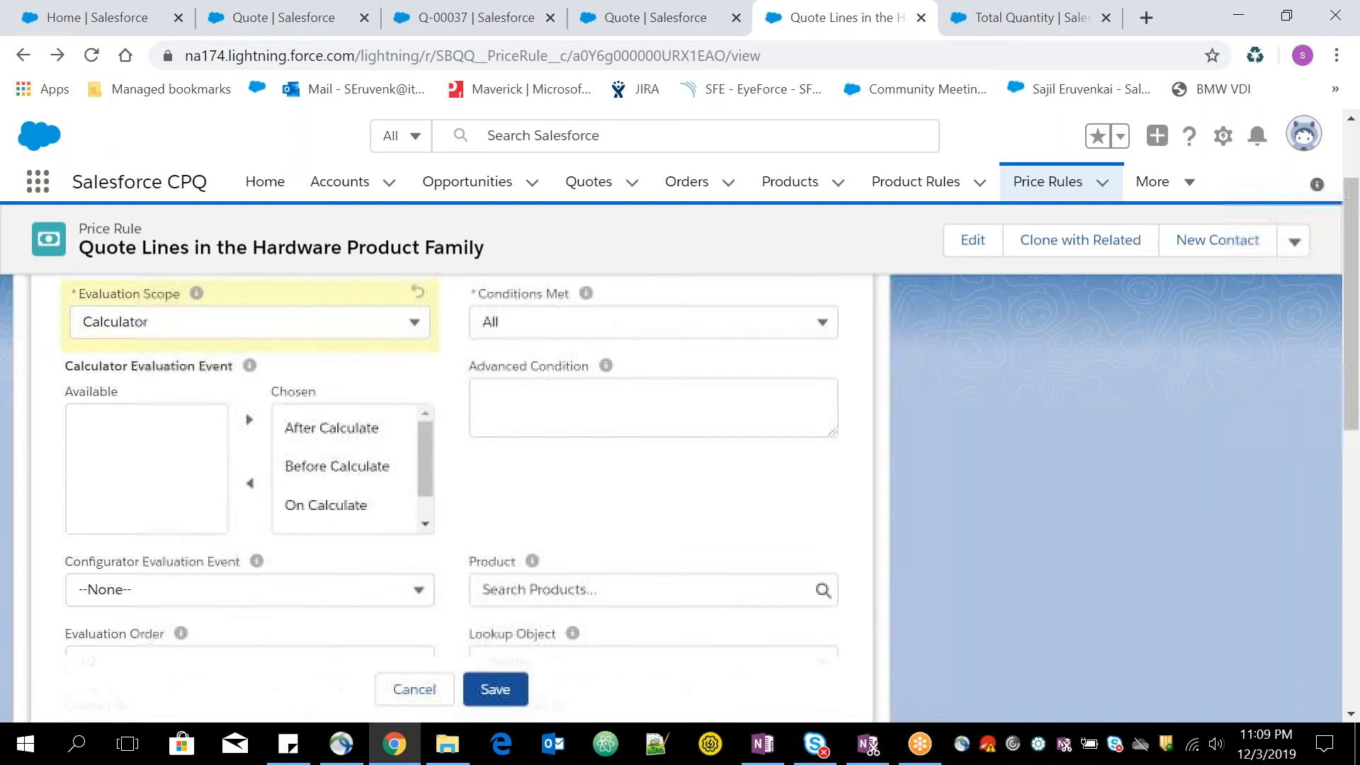
scroll(453, 481, "up", 2)
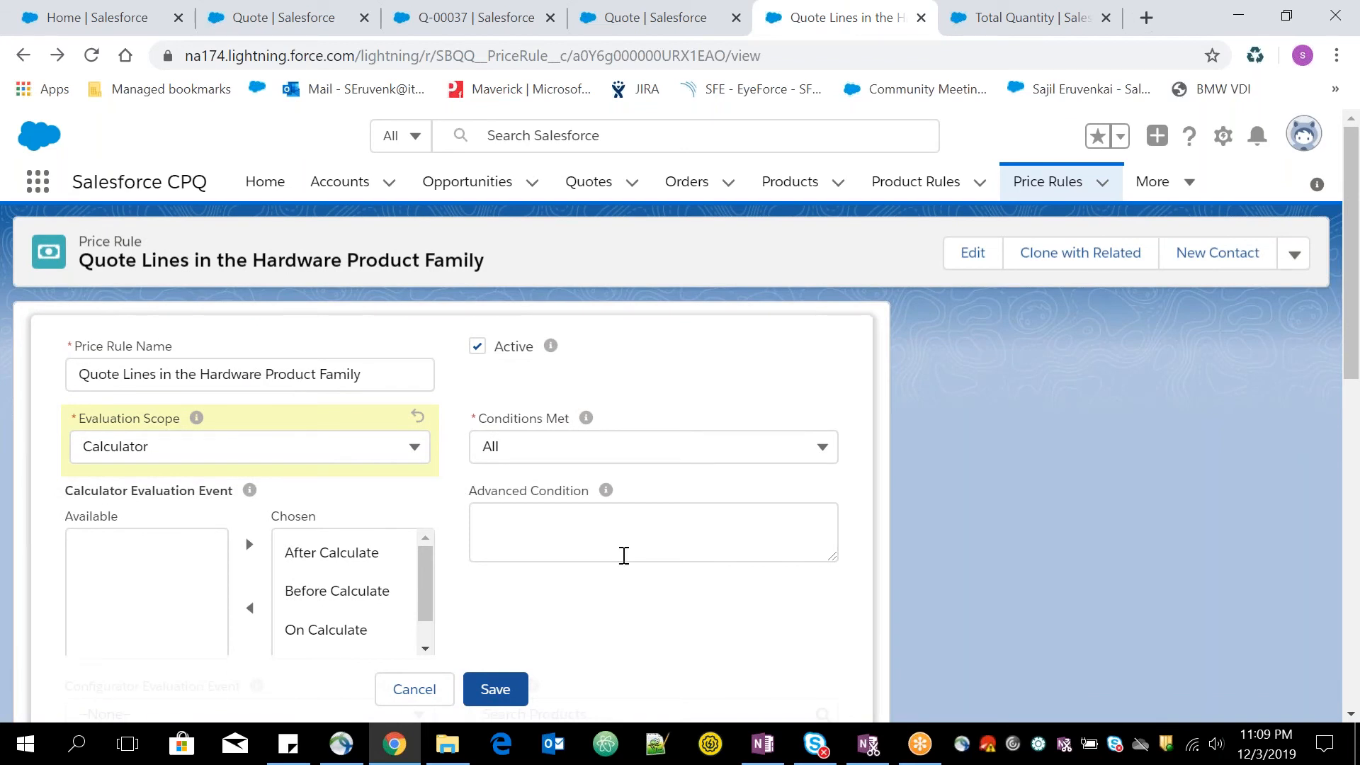
scroll(625, 556, "down", 3)
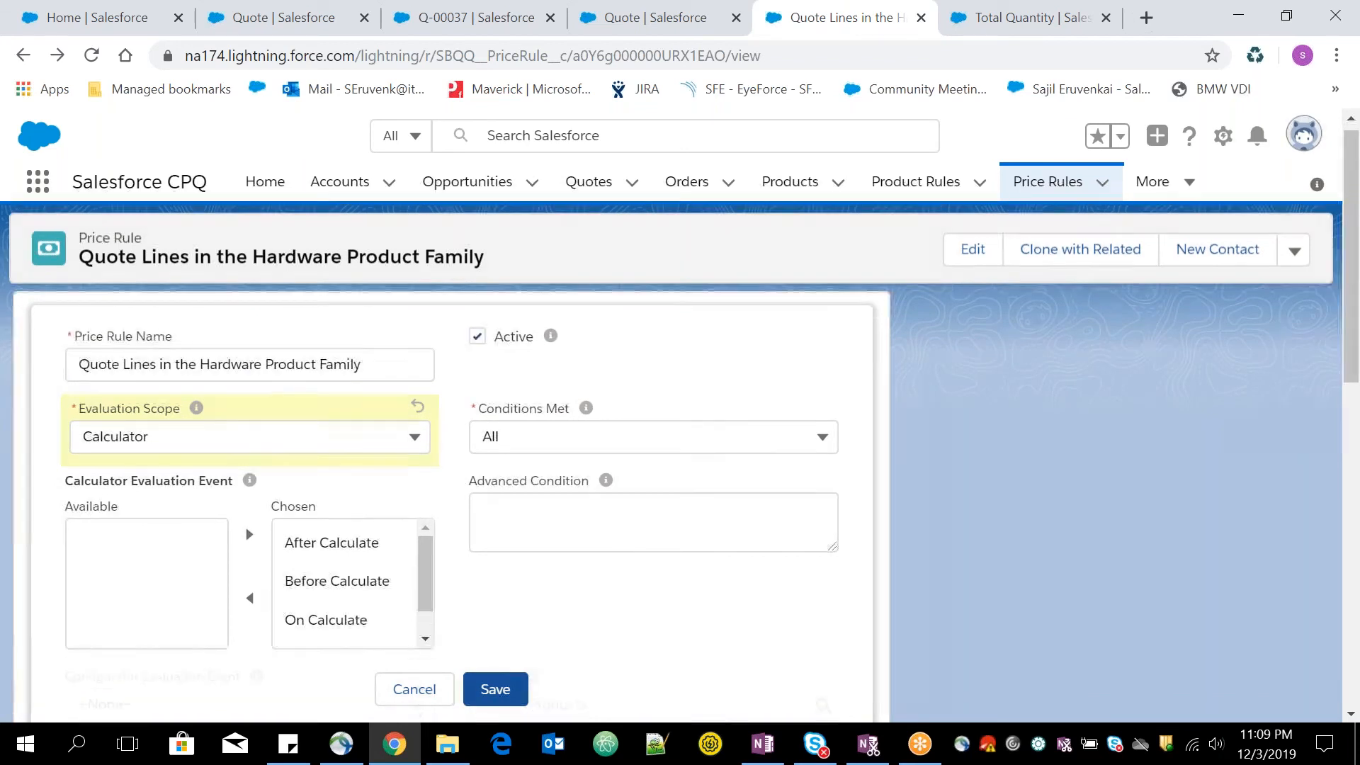
scroll(453, 496, "down", 2)
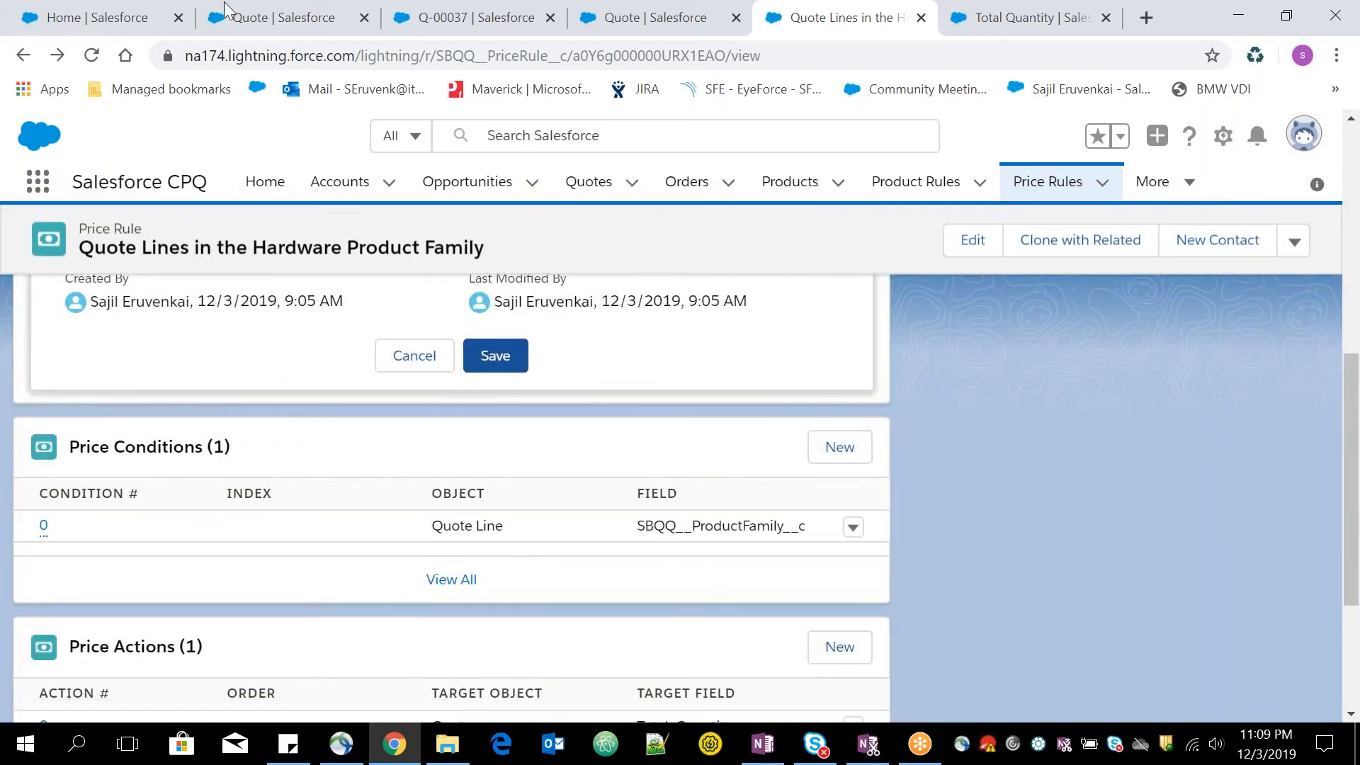
Close the Home, Q-00037 and both Quote browser tabs, keeping the price rule and Total Quantity records open
left_click(178, 21)
left_click(178, 19)
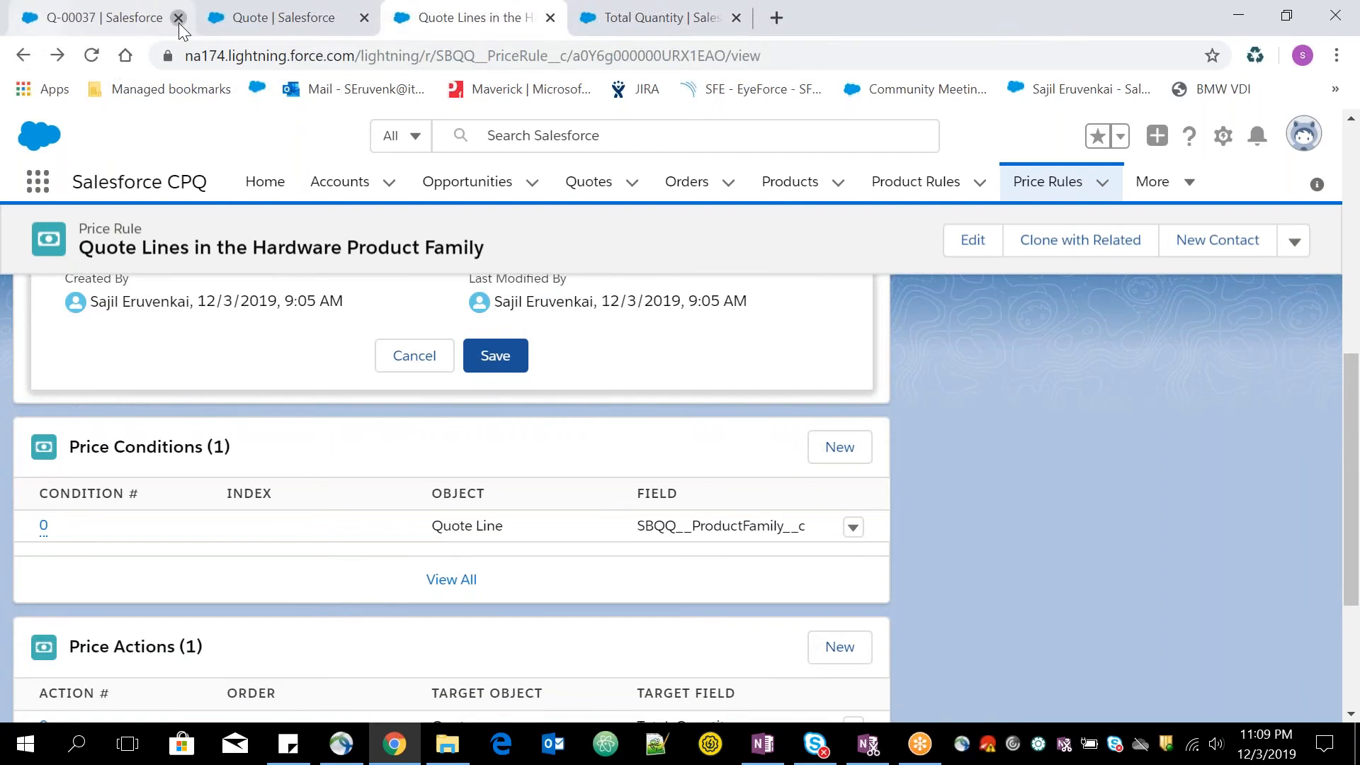
left_click(178, 21)
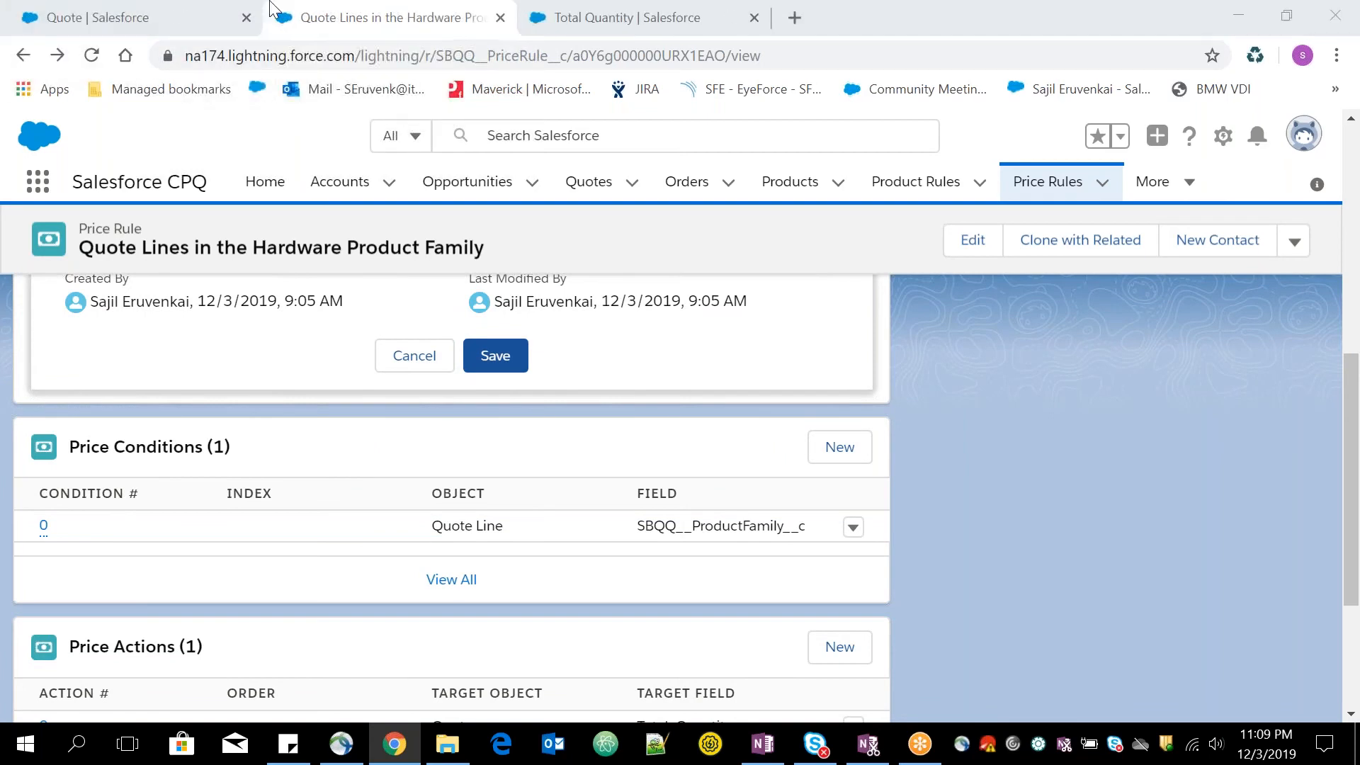
left_click(211, 17)
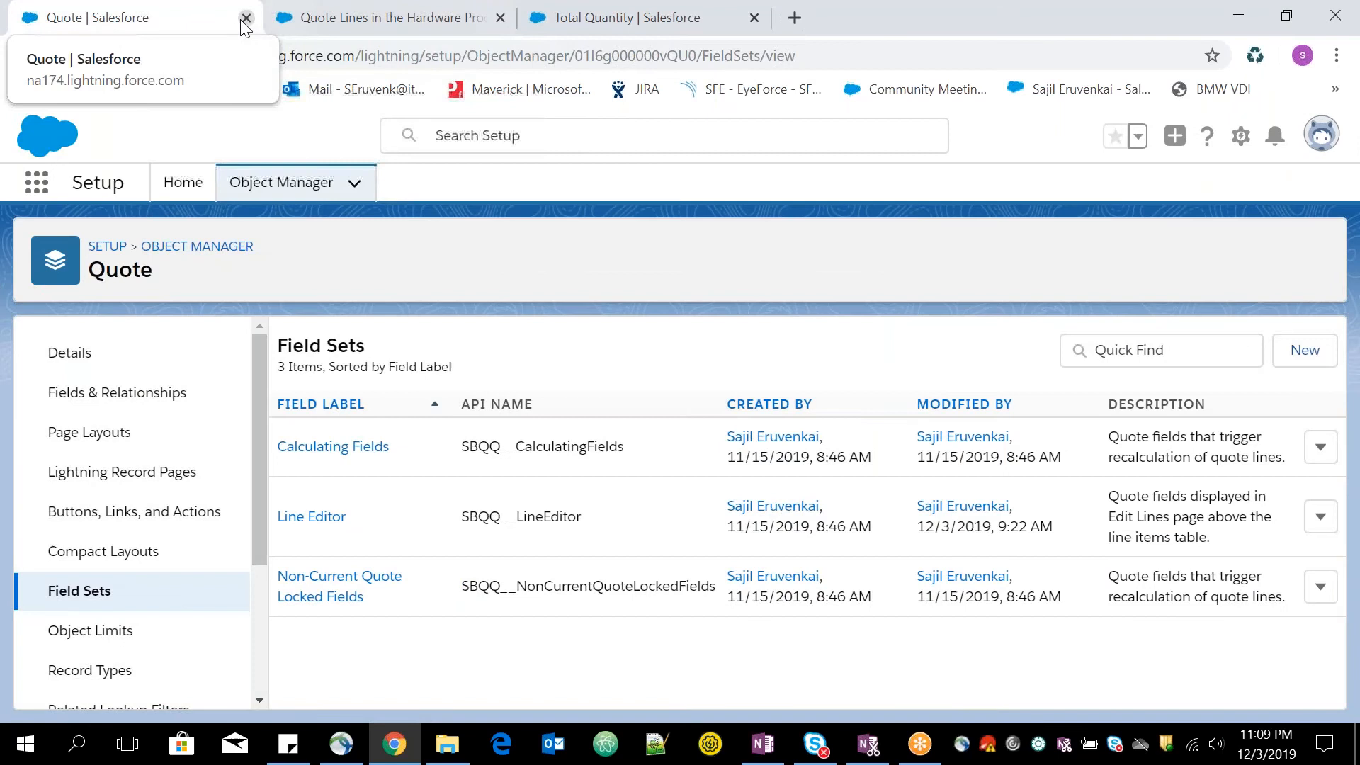
left_click(246, 18)
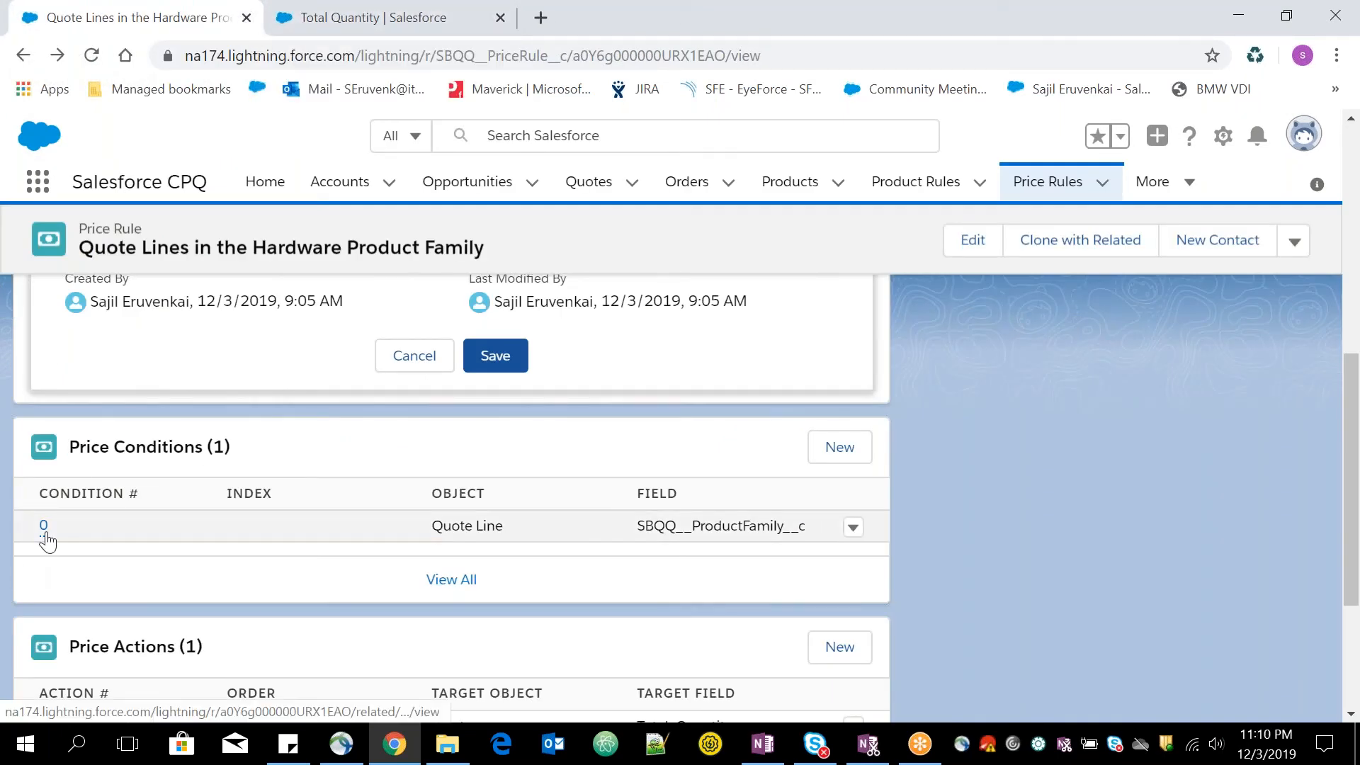
Open the price rule's Quote Line product family condition, discarding the unsaved changes to the rule
mouse_move(44, 529)
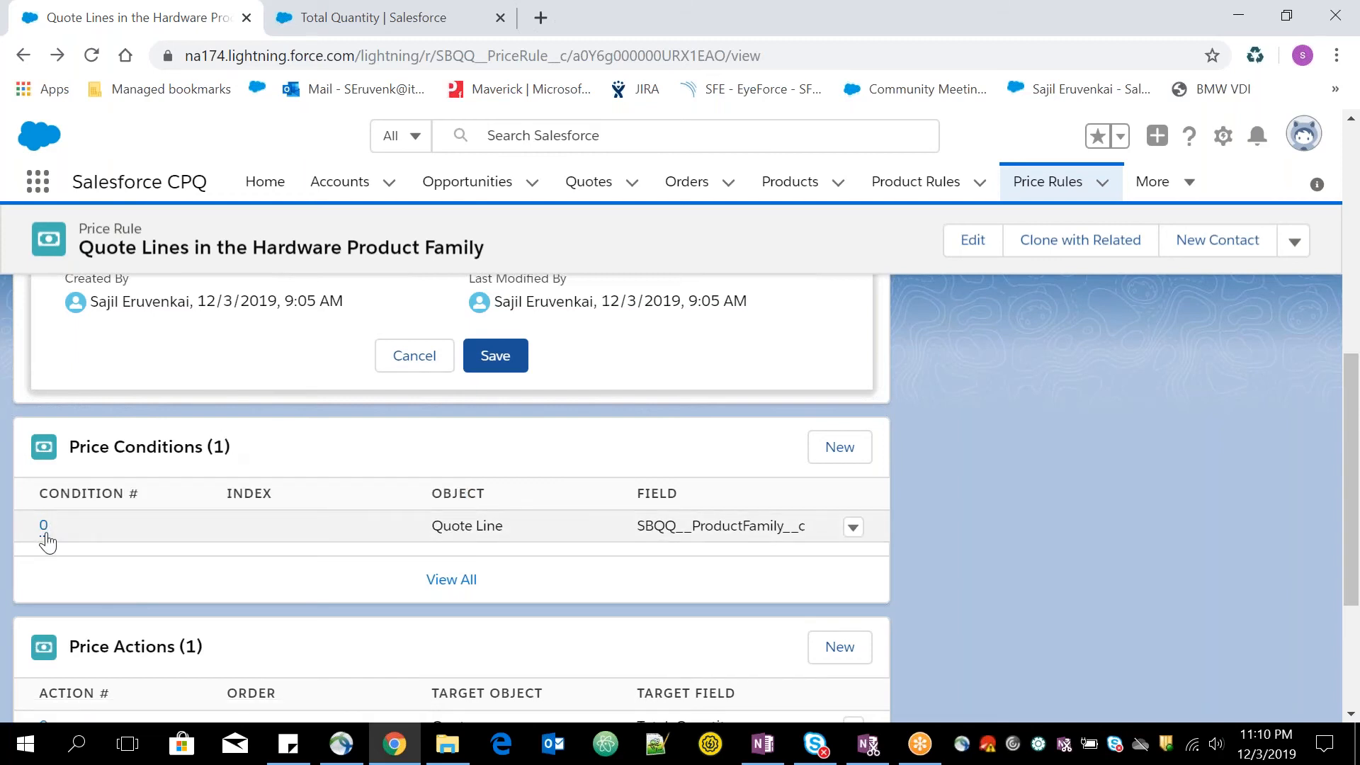
left_click(44, 528)
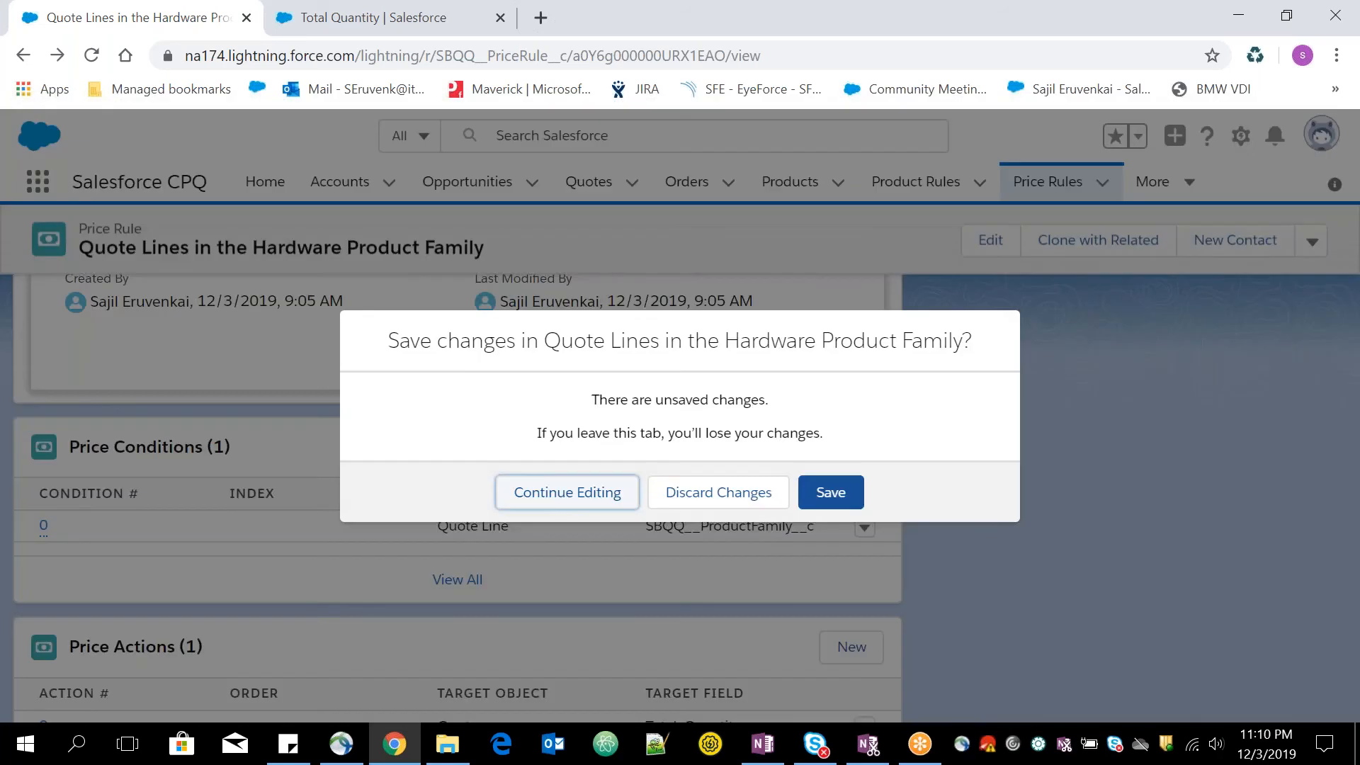
left_click(555, 496)
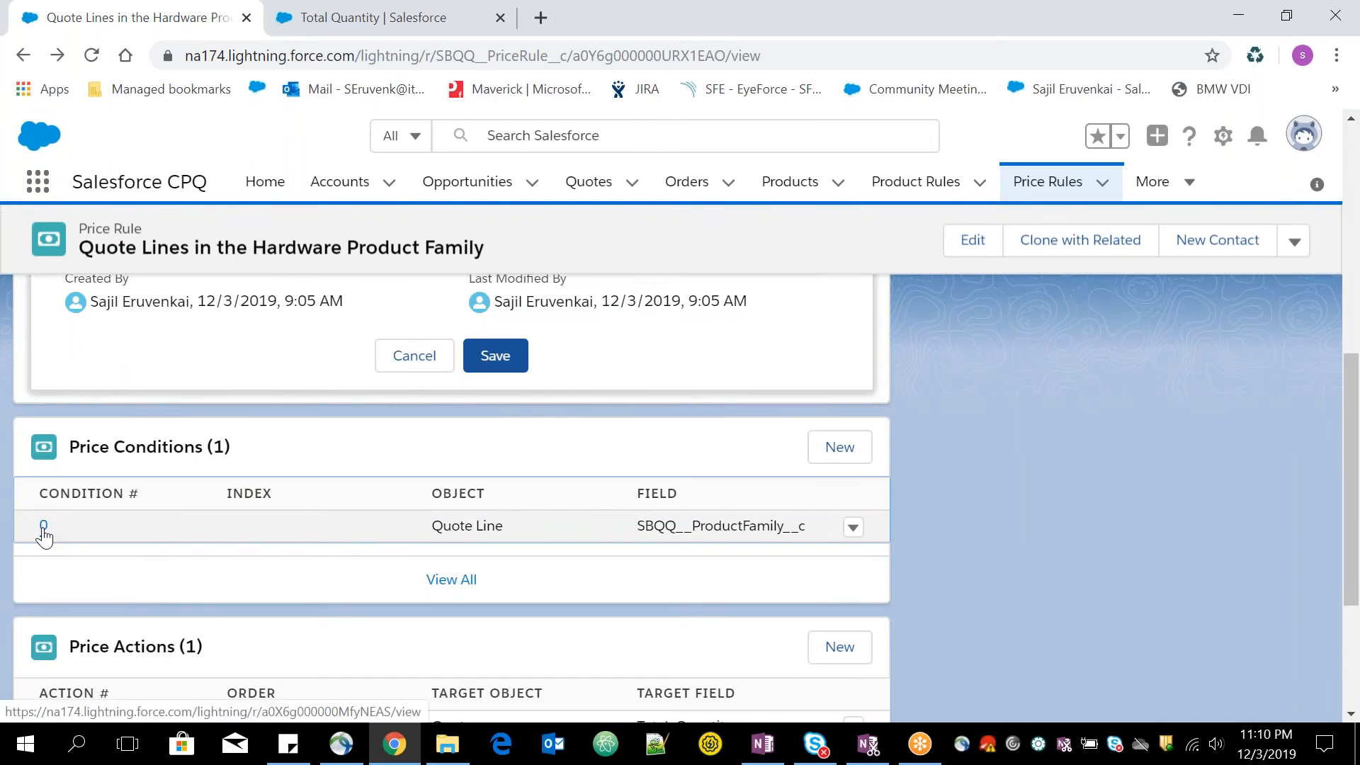
left_click(42, 528)
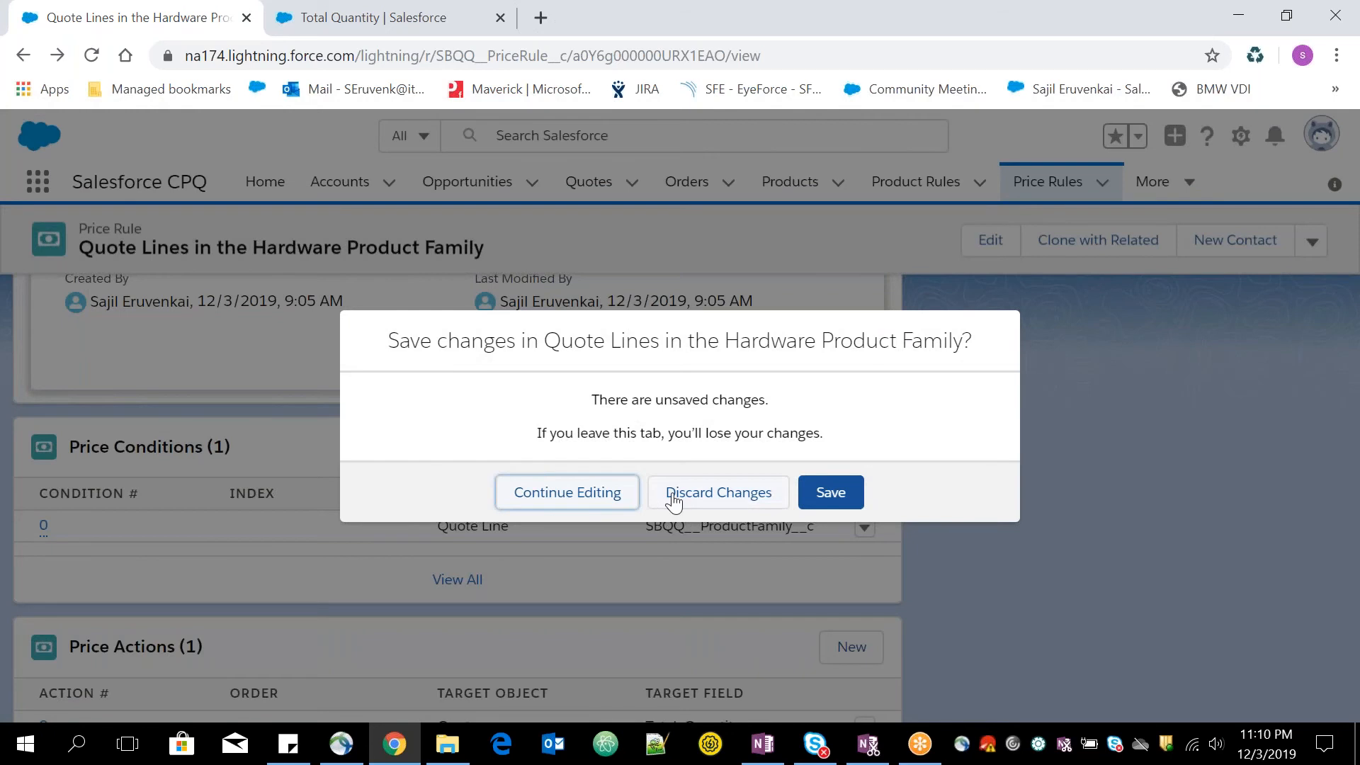
left_click(673, 500)
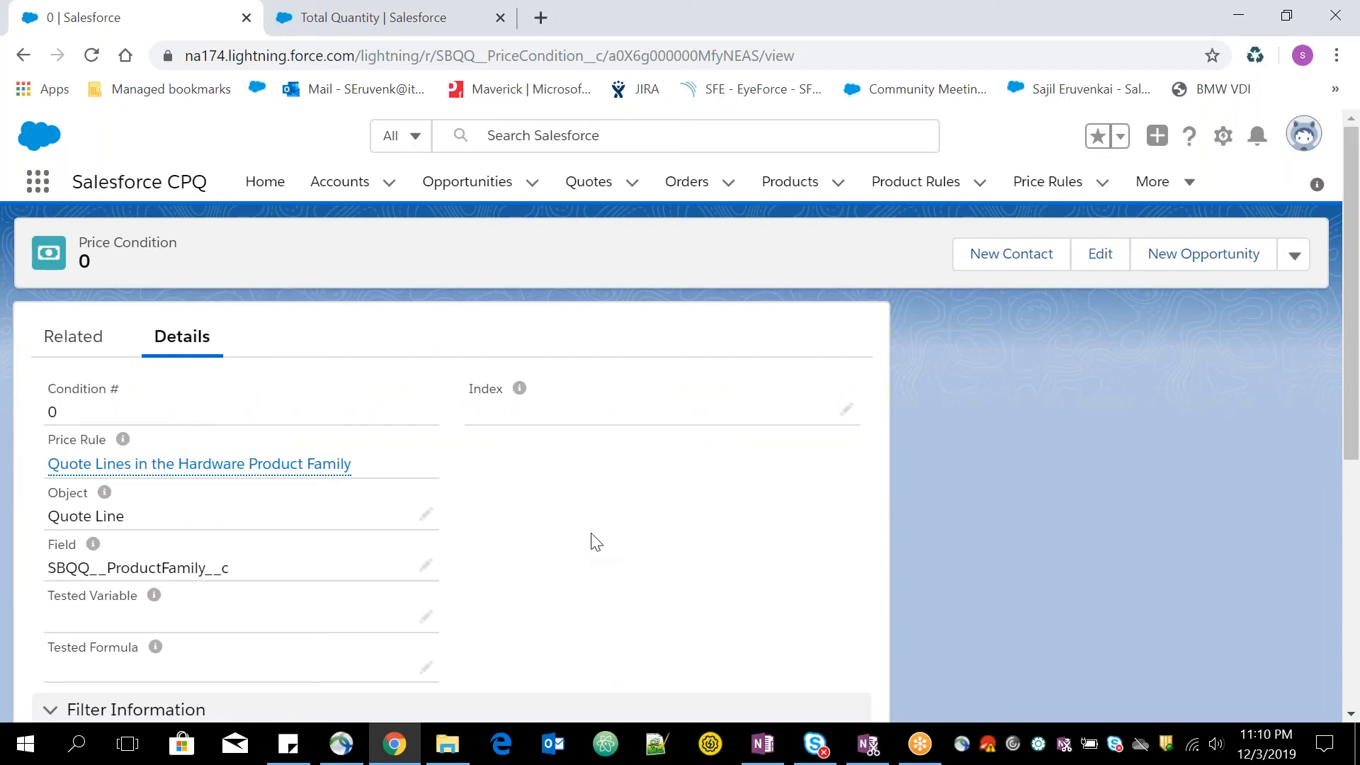
Review the price condition's object, tested field and Filter Information
scroll(594, 542, "down", 3)
scroll(593, 543, "up", 1)
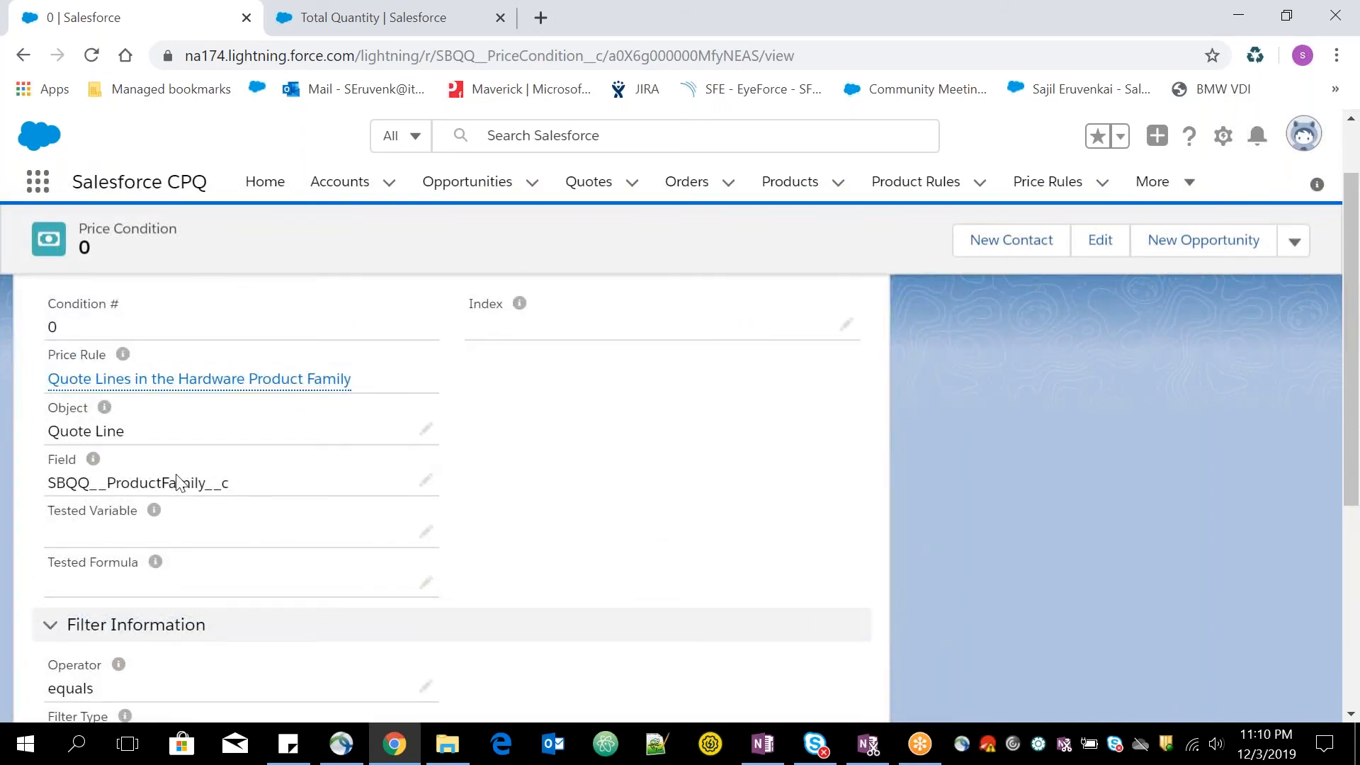
scroll(177, 482, "down", 3)
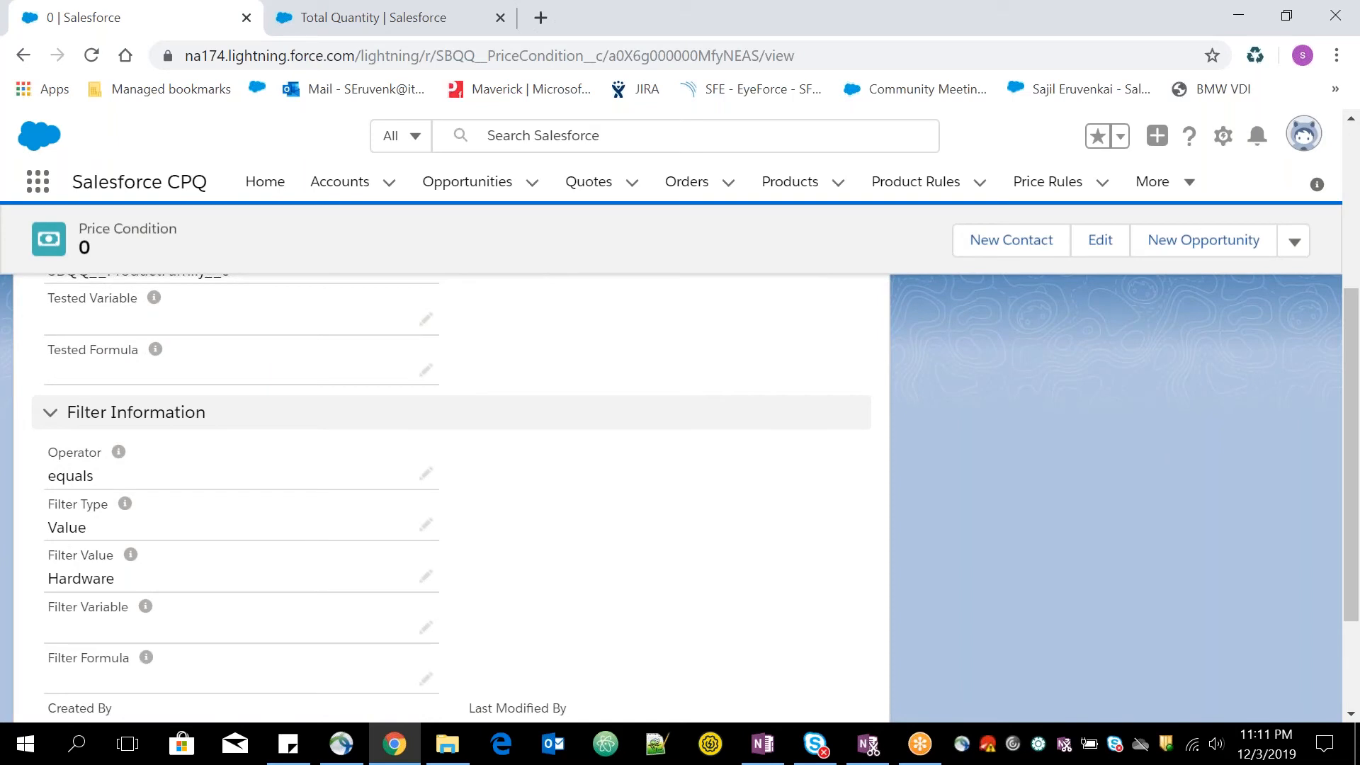
scroll(453, 496, "up", 2)
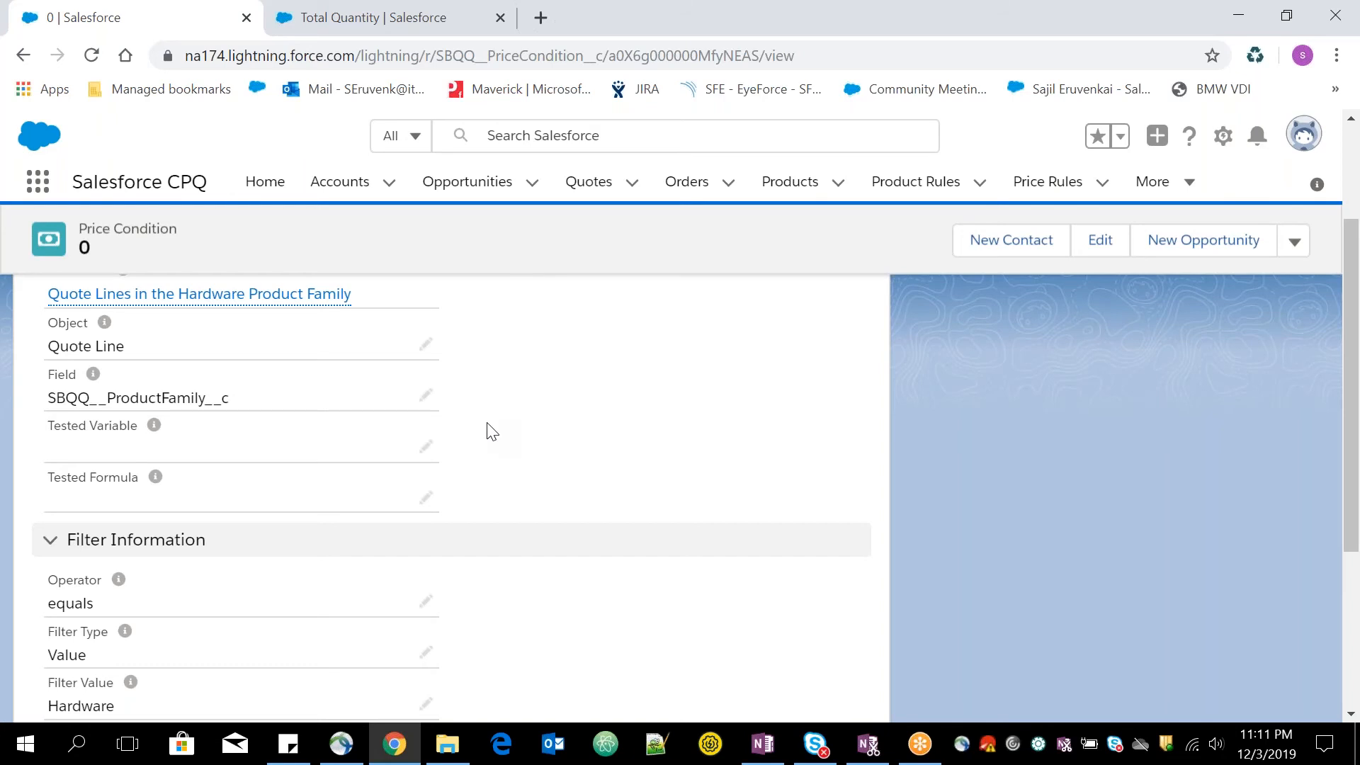
scroll(493, 430, "up", 3)
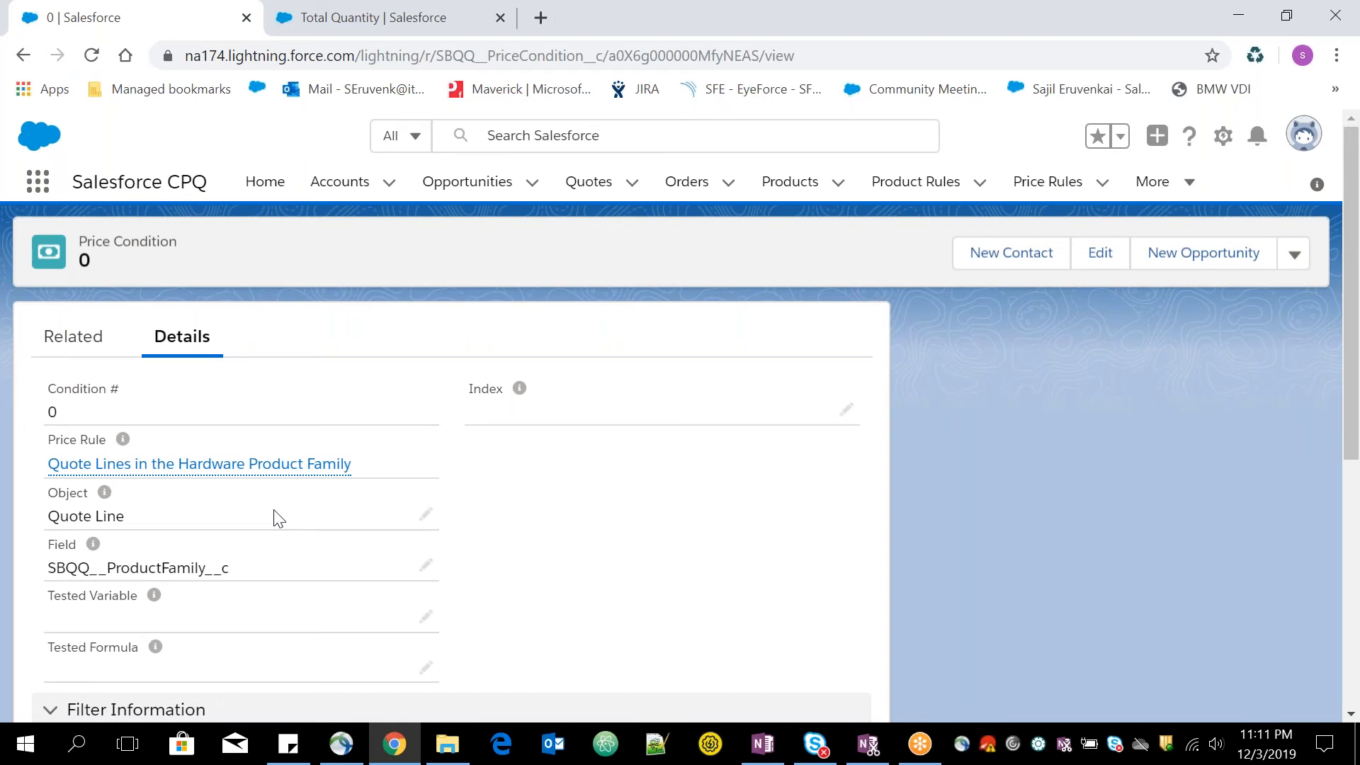
Return to the price rule and open its price action that targets the Total_Quantity__c field
left_click(22, 56)
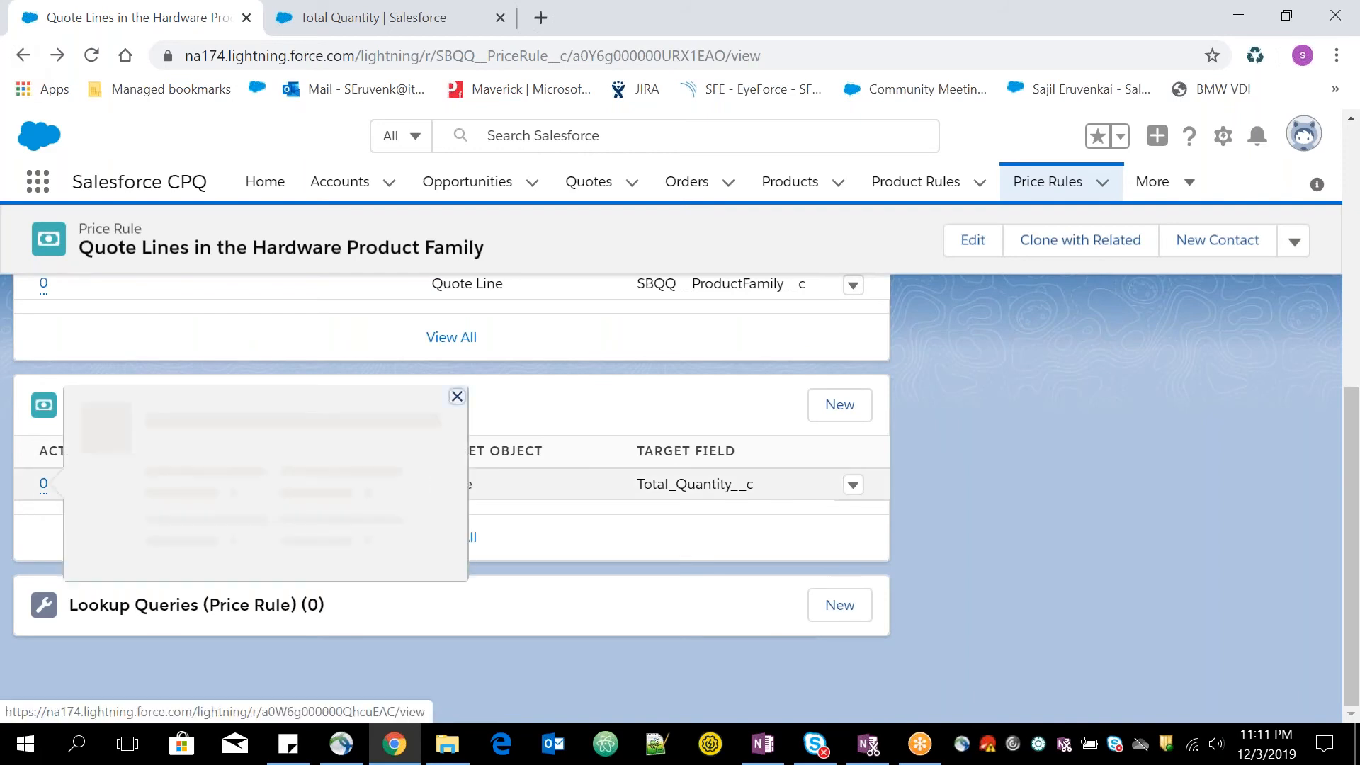
left_click(43, 485)
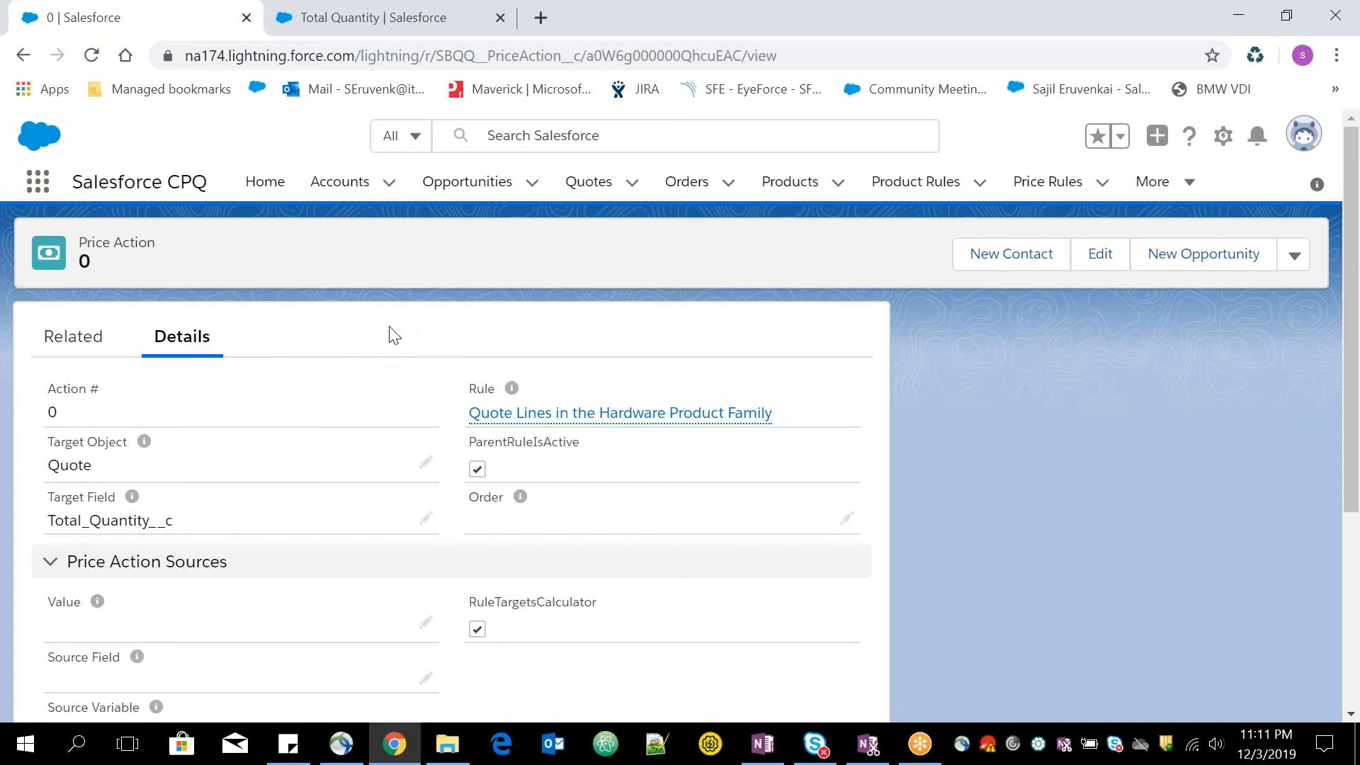
scroll(391, 334, "down", 2)
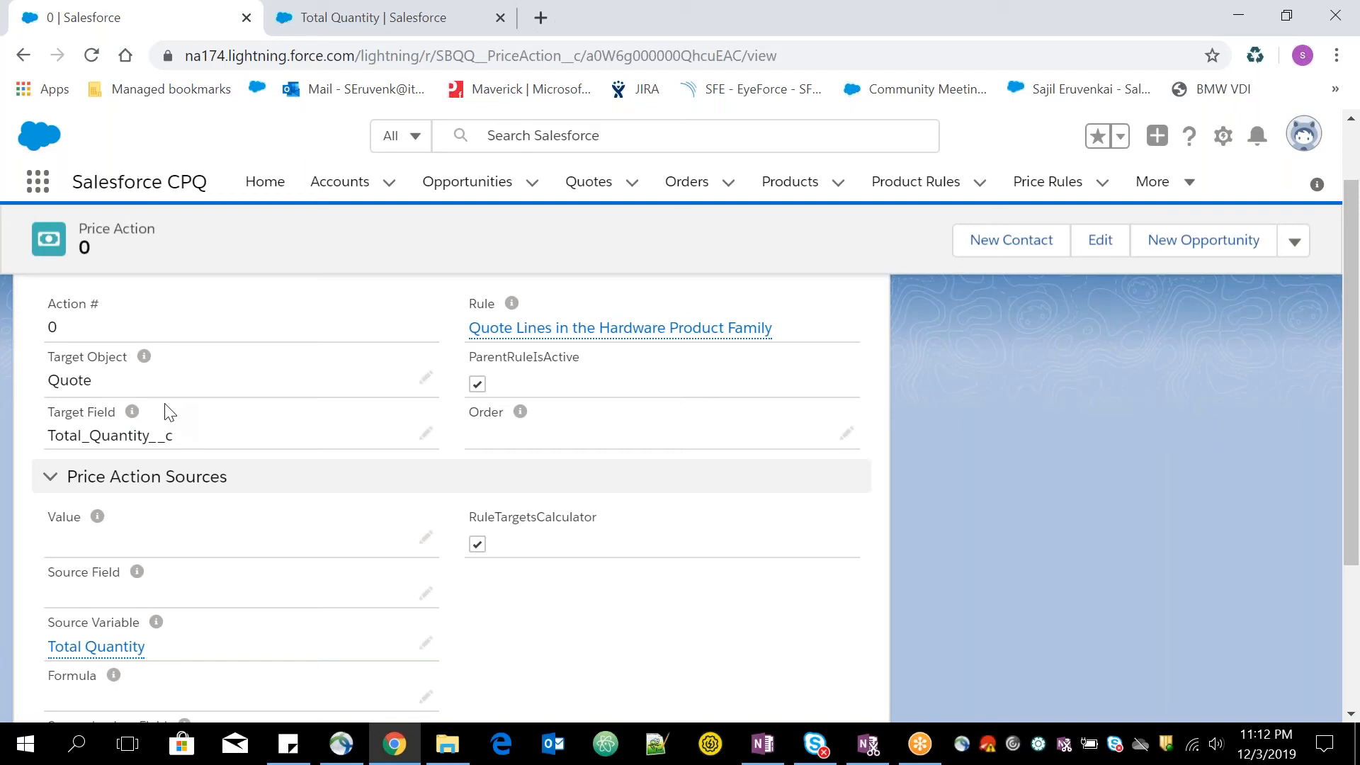
double_click(81, 416)
double_click(80, 416)
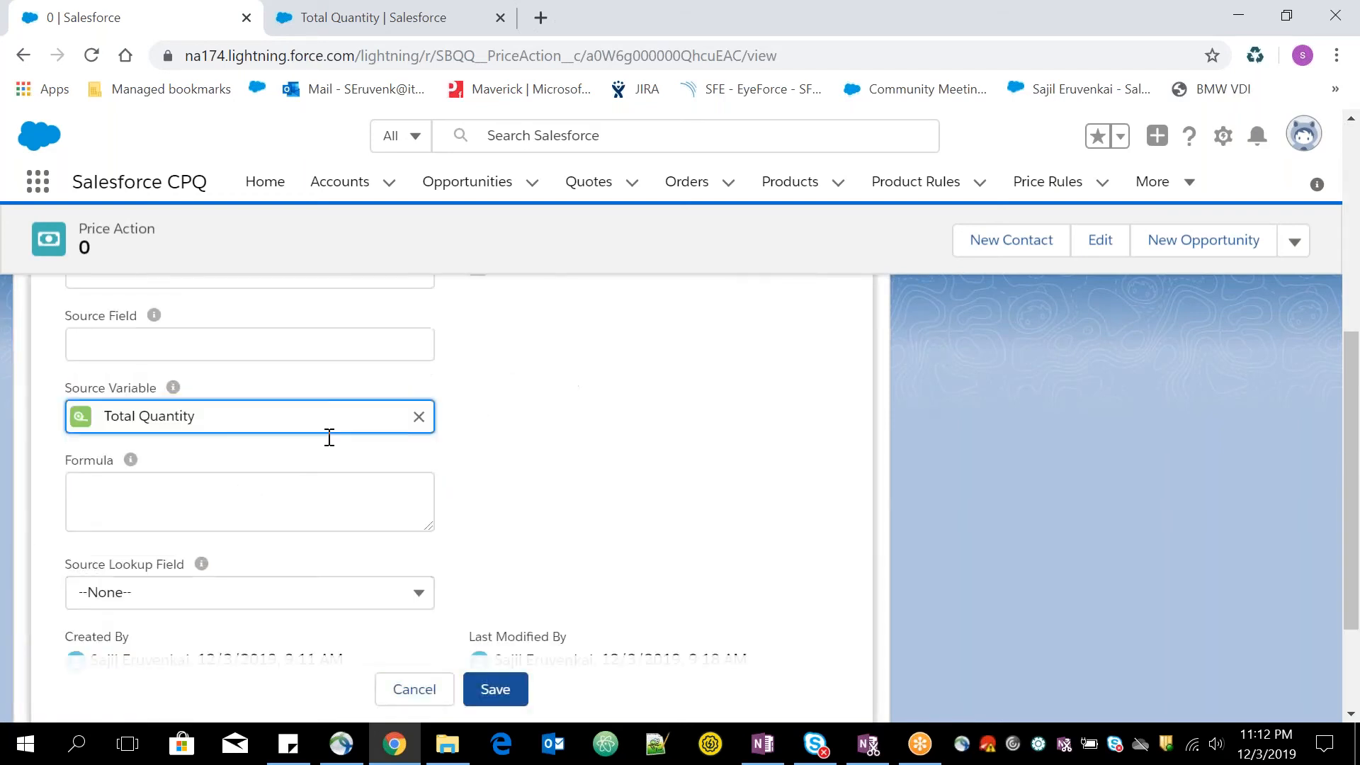
left_click(556, 604)
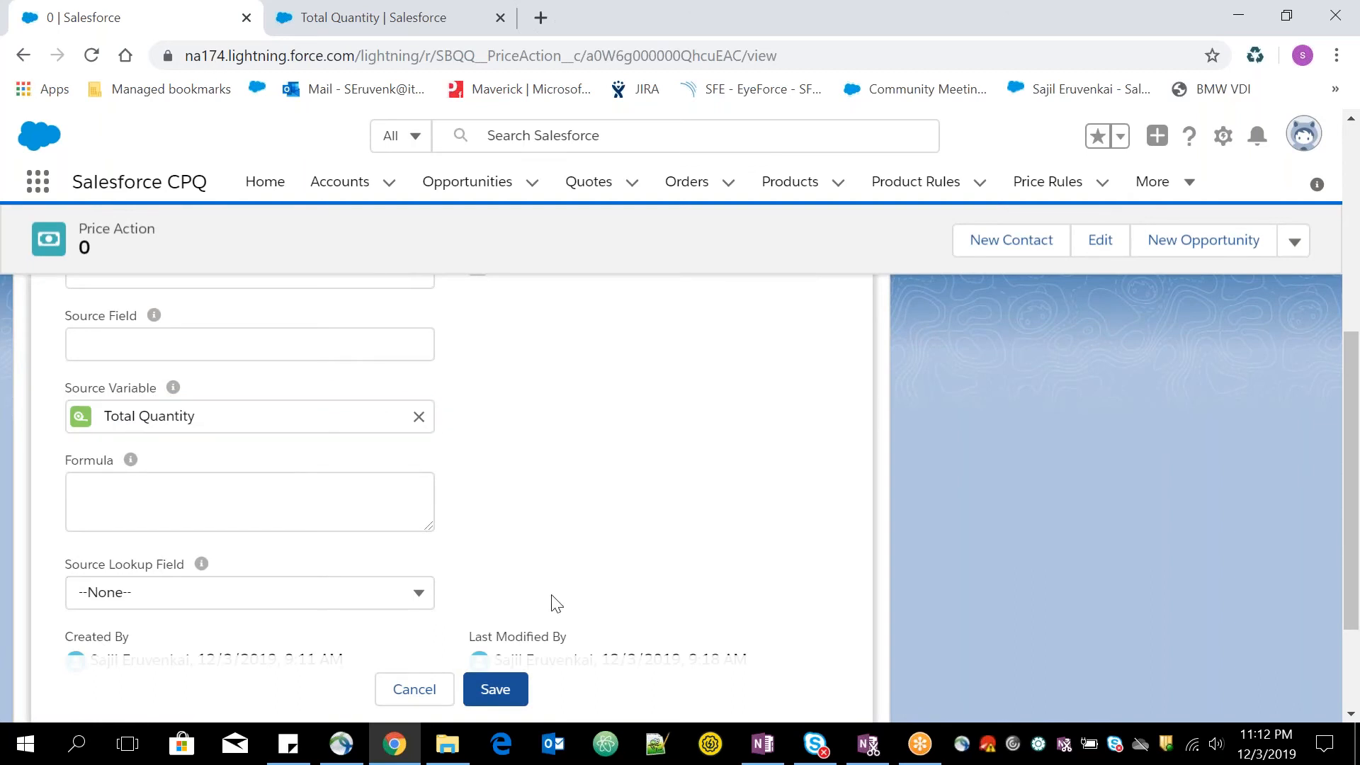
left_click(424, 688)
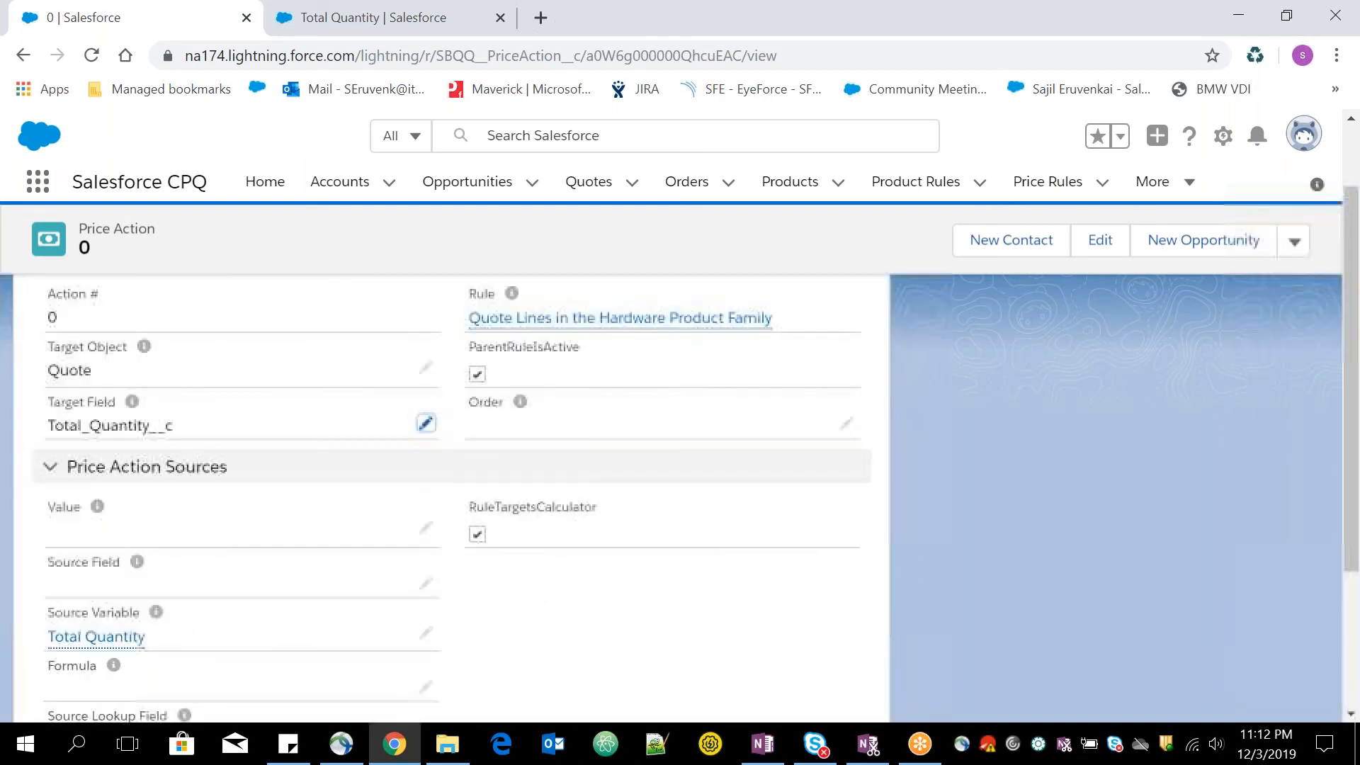
Check the price action's Target Field and Source Variable against the Total Quantity summary variable record, and return to the action
left_click_drag(191, 431, 47, 425)
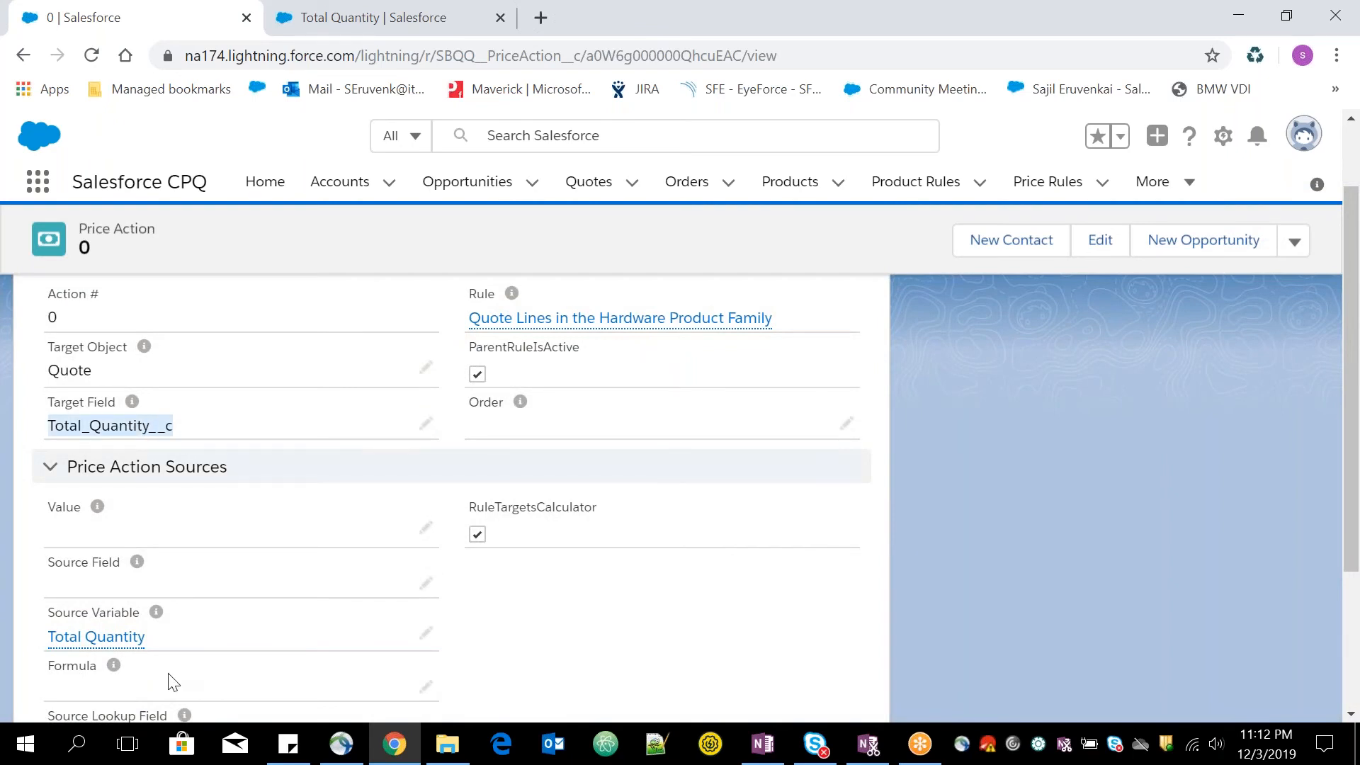
left_click_drag(150, 641, 90, 632)
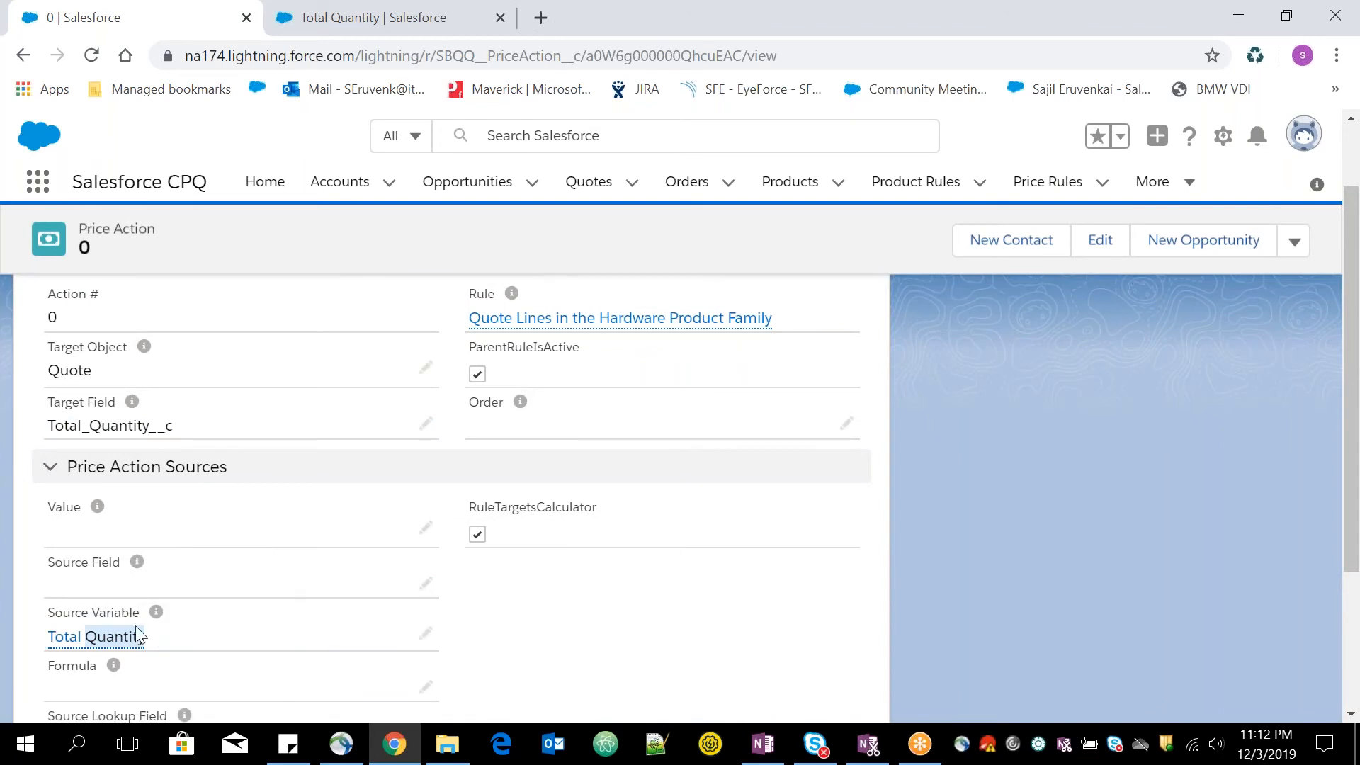
mouse_move(134, 648)
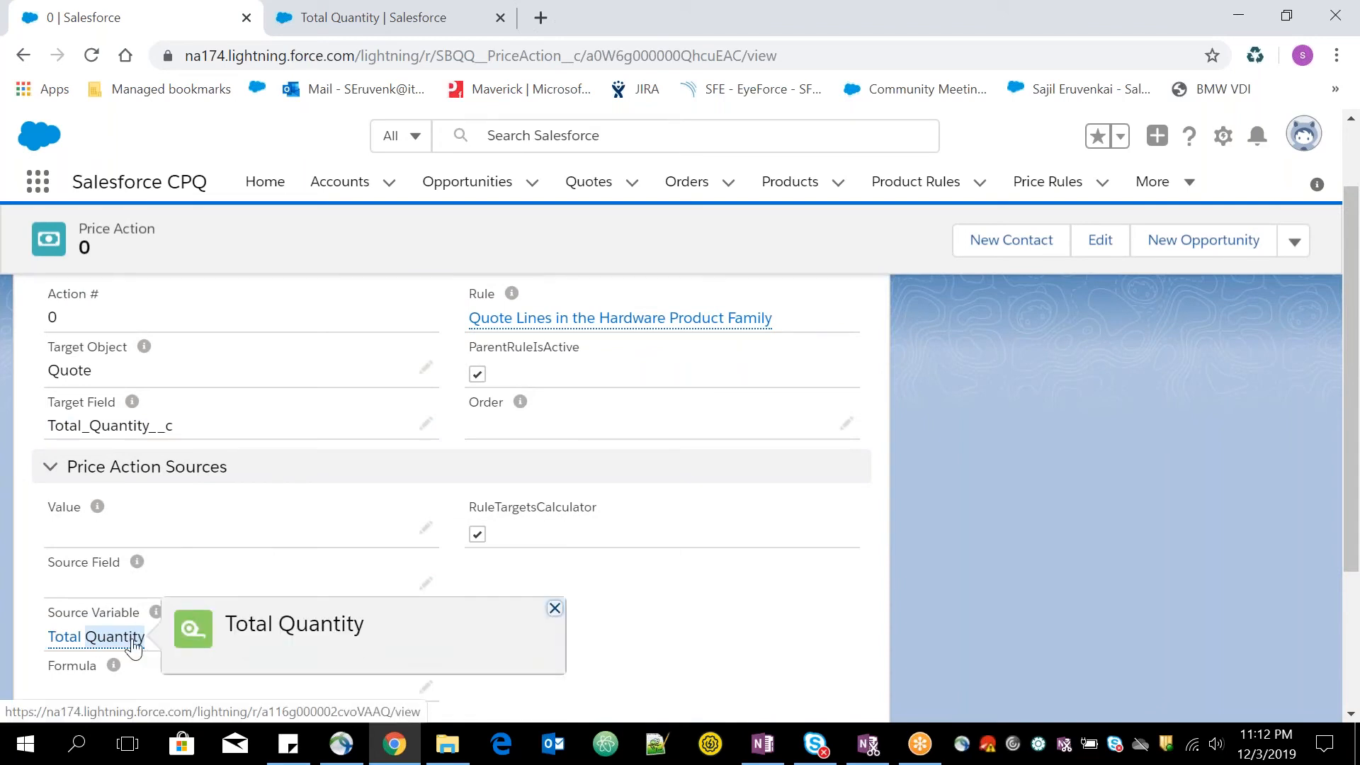
left_click(328, 24)
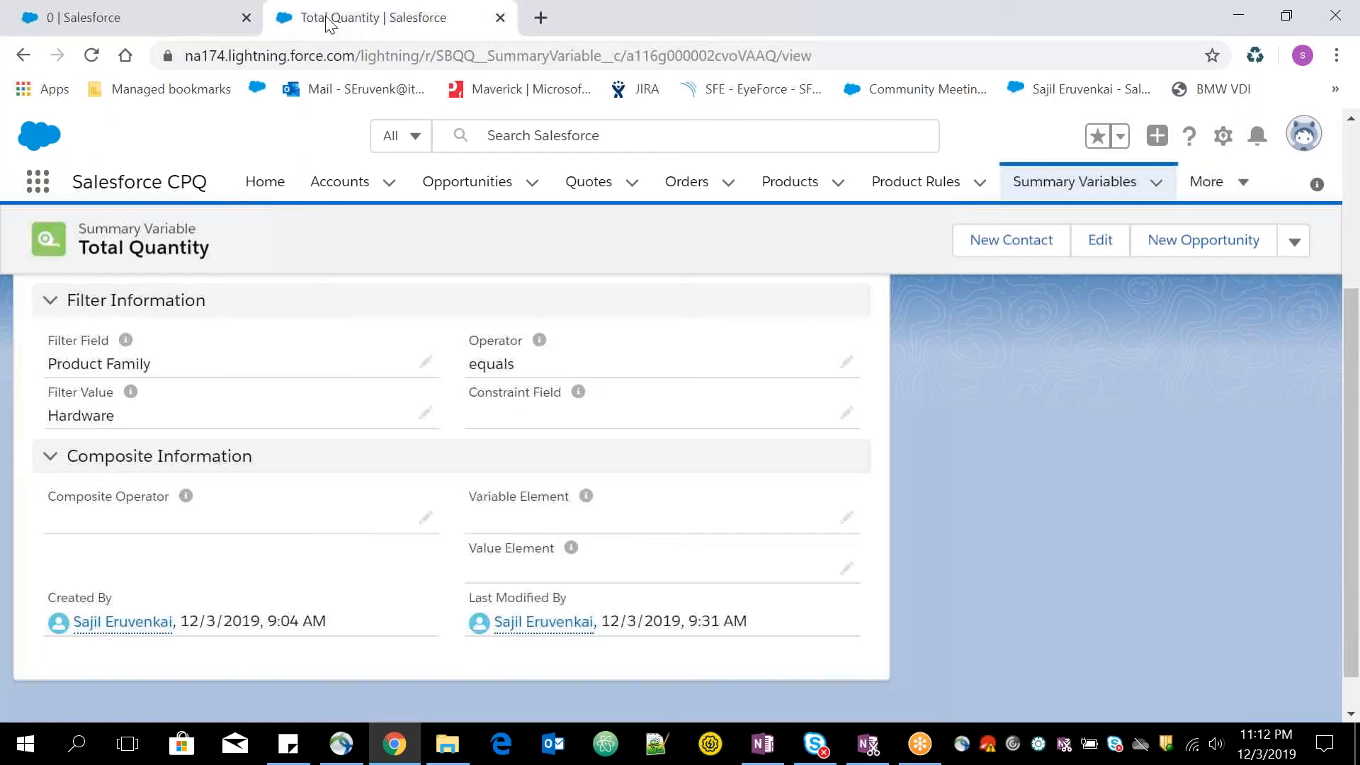
left_click(154, 44)
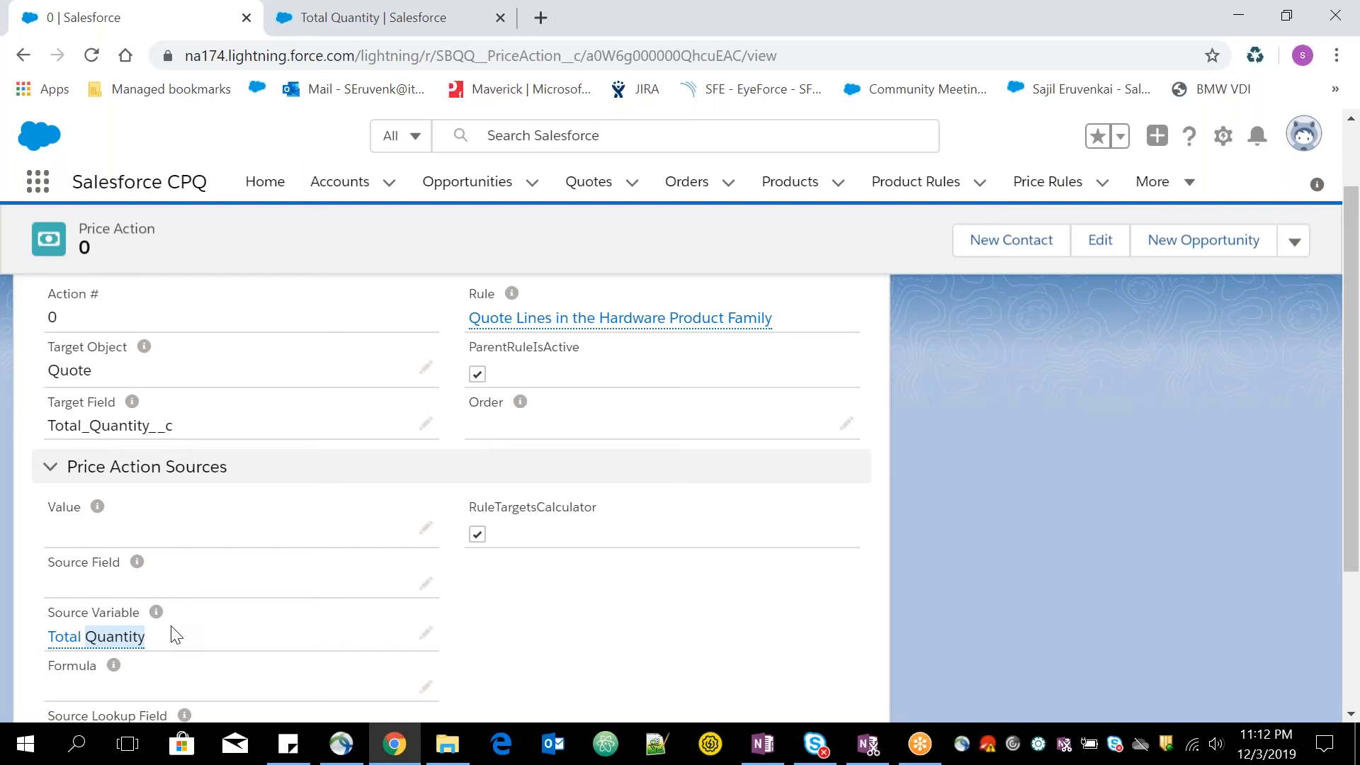
mouse_move(135, 648)
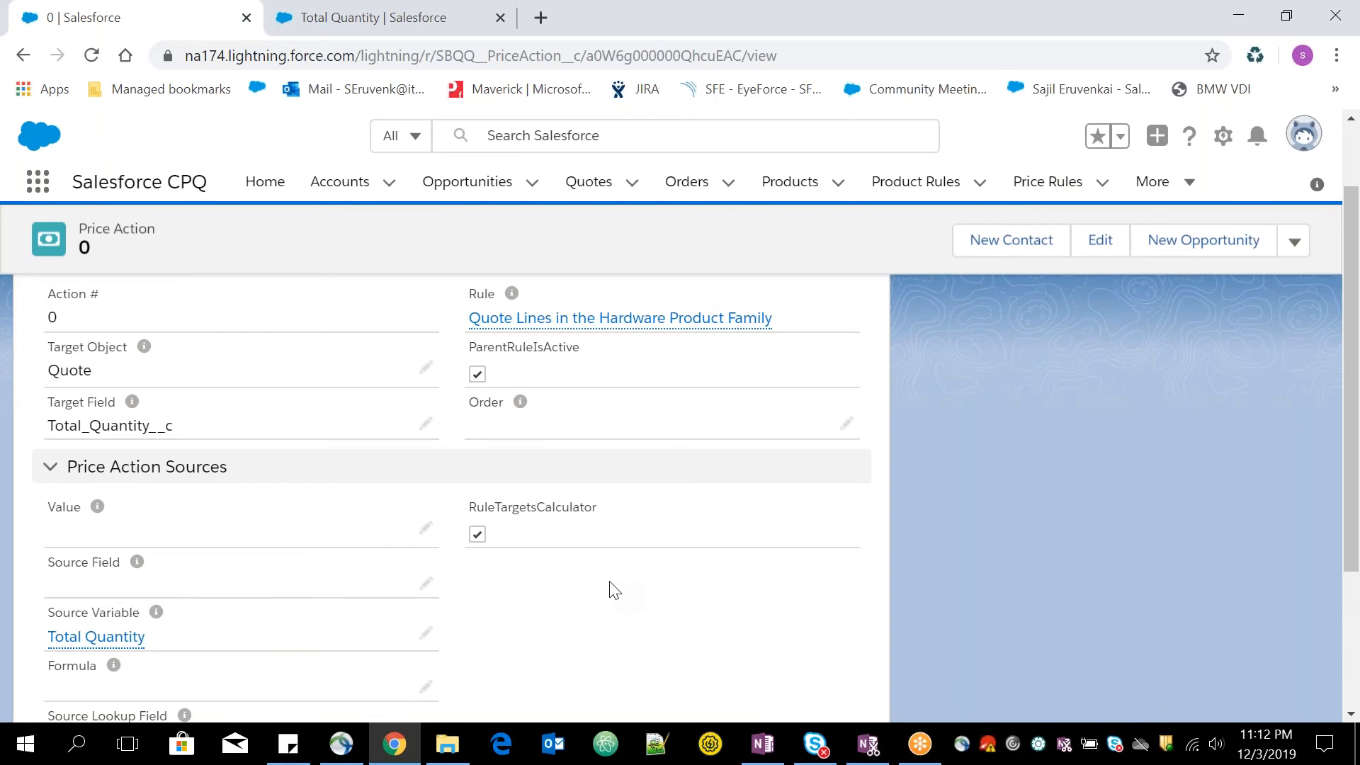
Review the rest of the Price Action Sources and return to the beginning of the price action's details
scroll(615, 590, "down", 2)
scroll(614, 590, "up", 2)
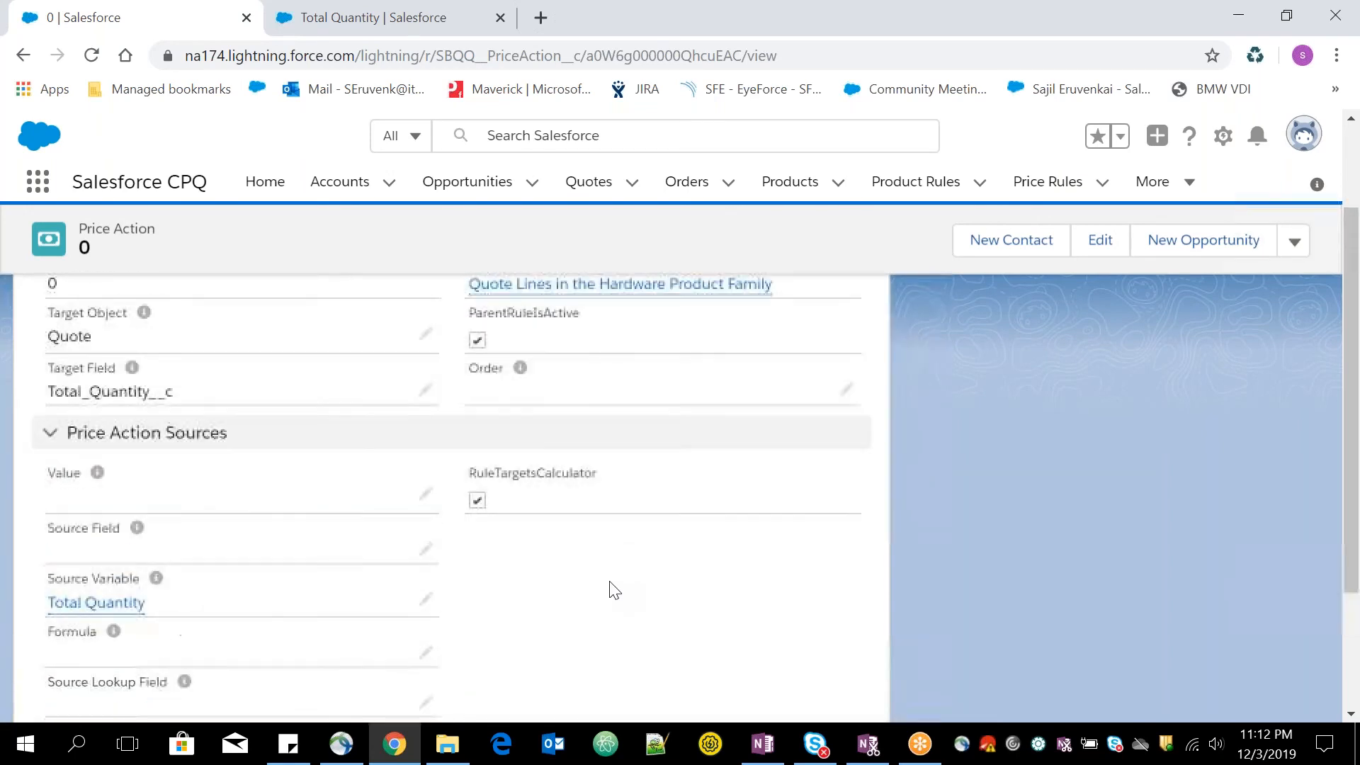
scroll(614, 590, "up", 2)
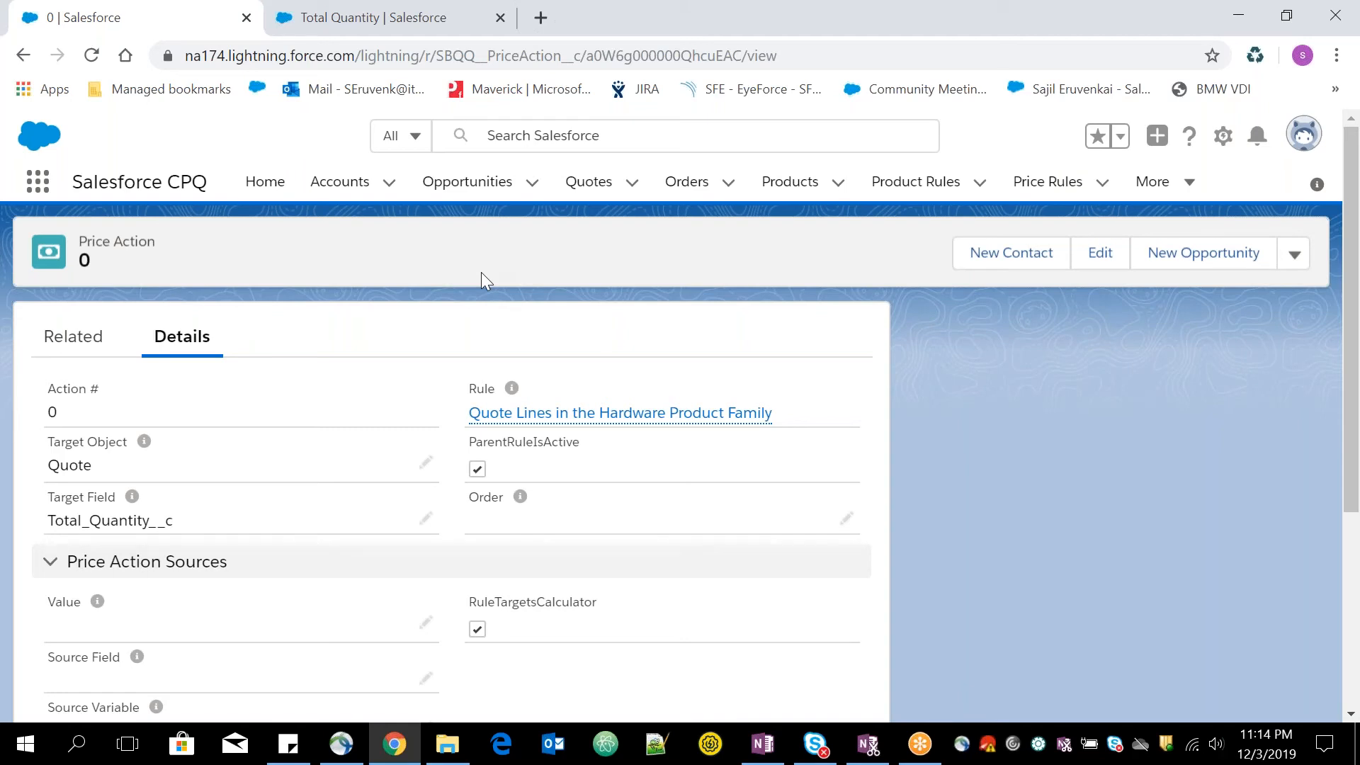
Open quote Q-00037 from the recent quotes and start editing its quote lines
left_click(632, 183)
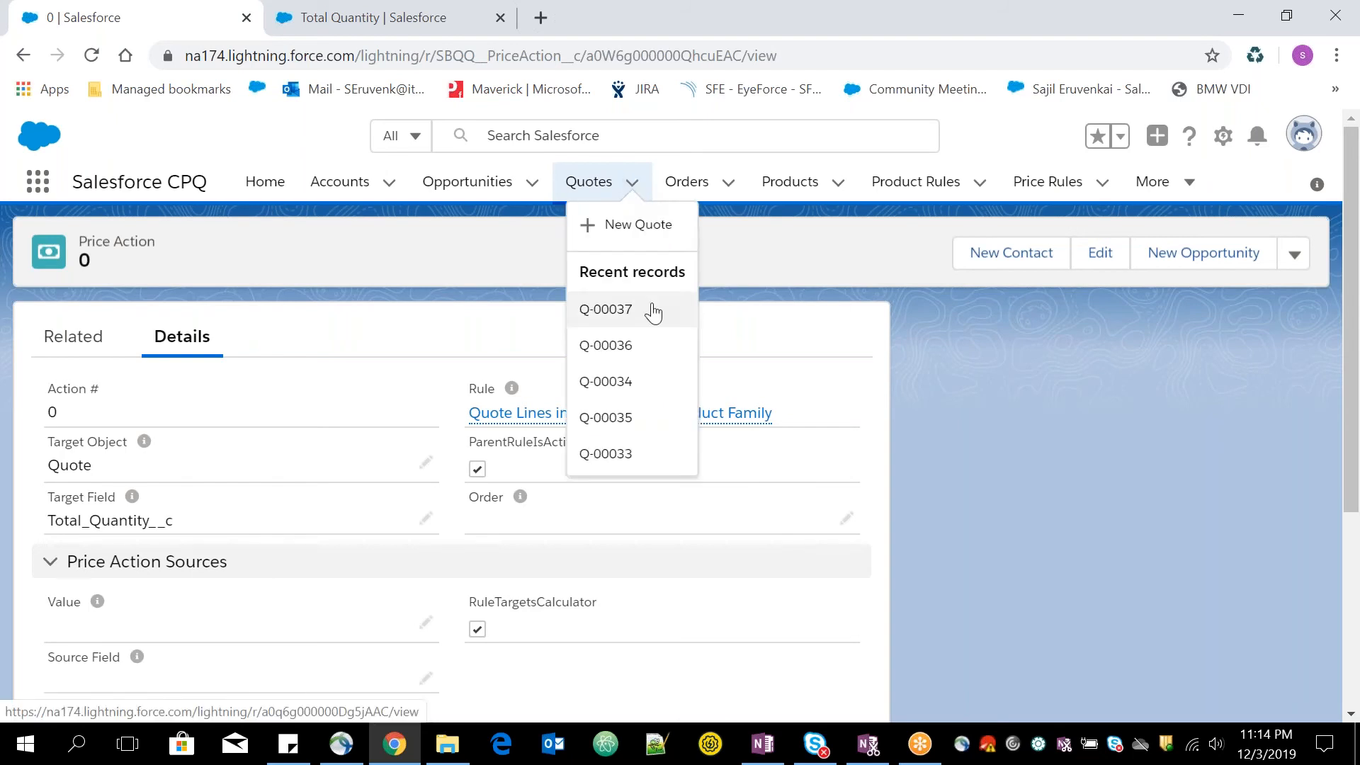
left_click(652, 311)
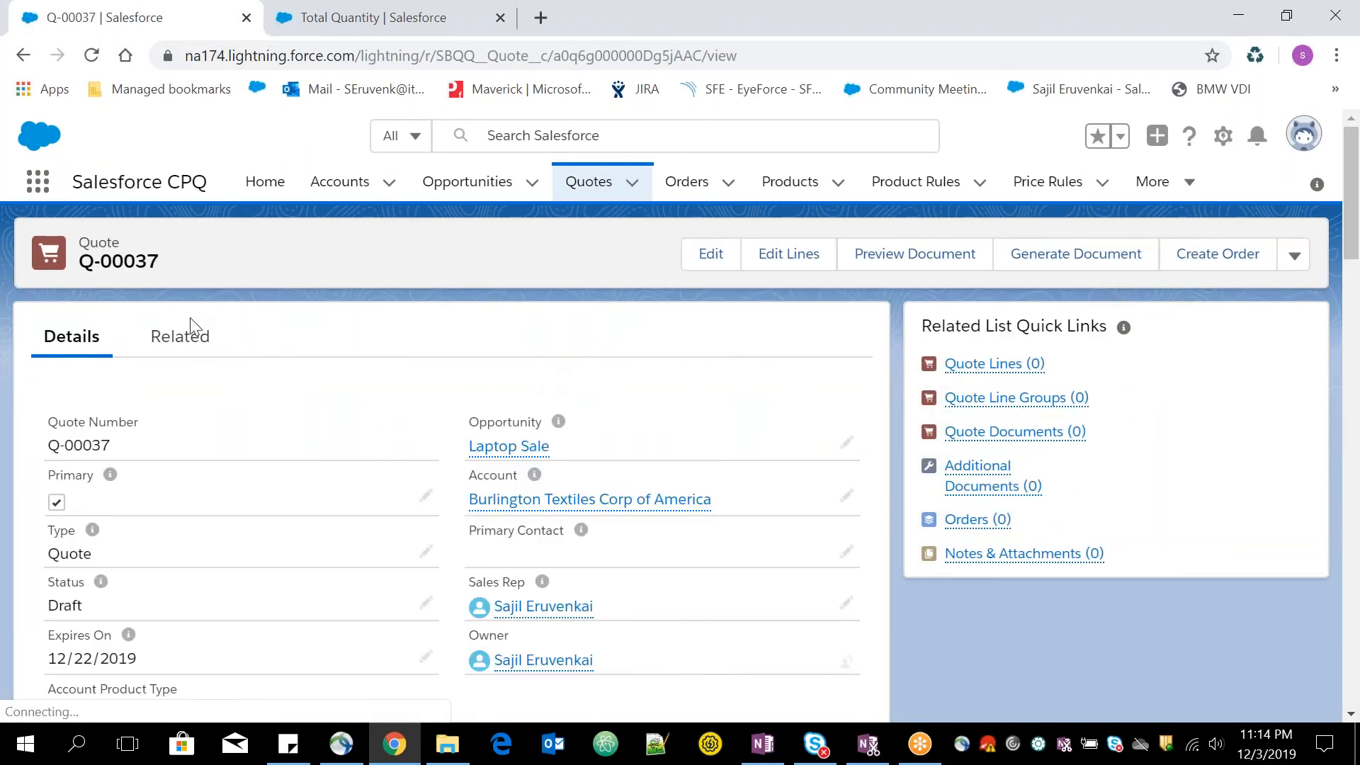
left_click(788, 253)
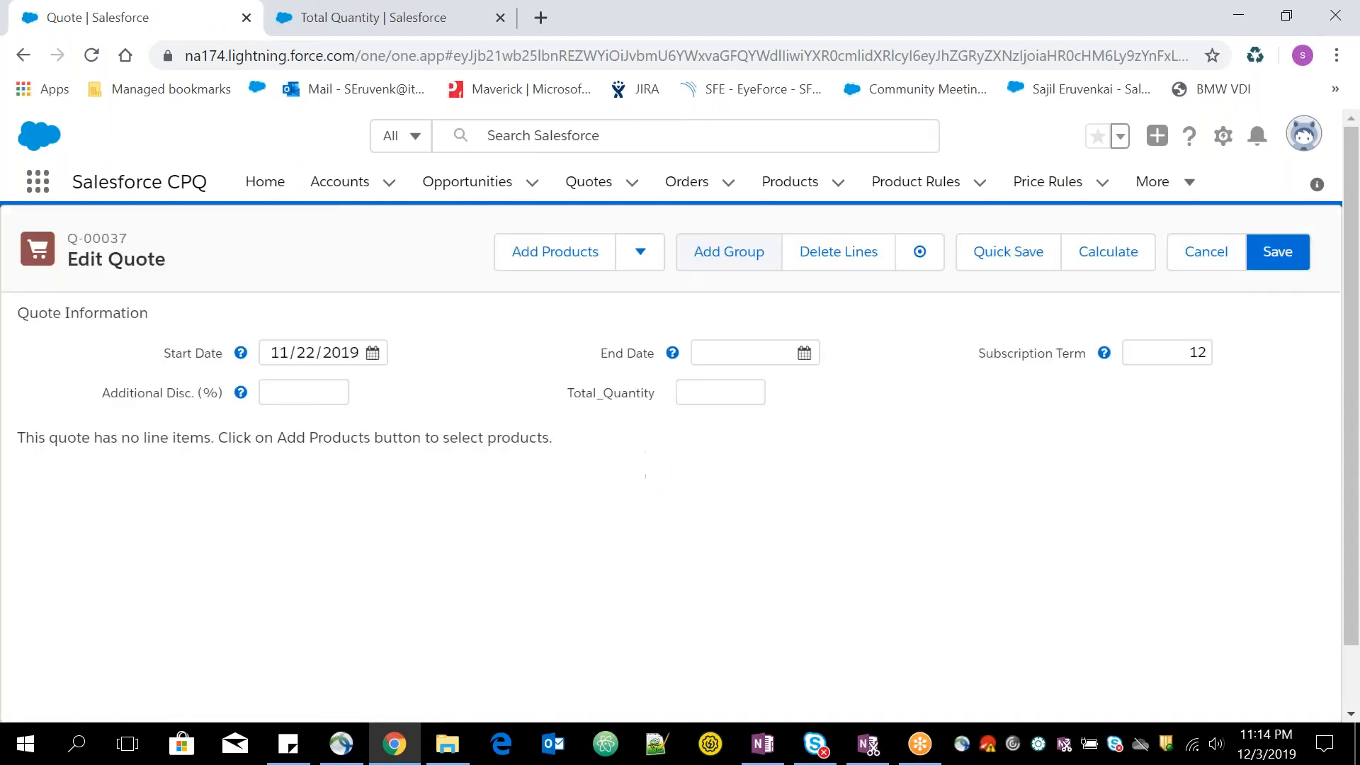
Add the products Admin Hour, Copy Binding Module, Copy Machine and CPU 1.2GHz m5 to the quote
left_click(610, 252)
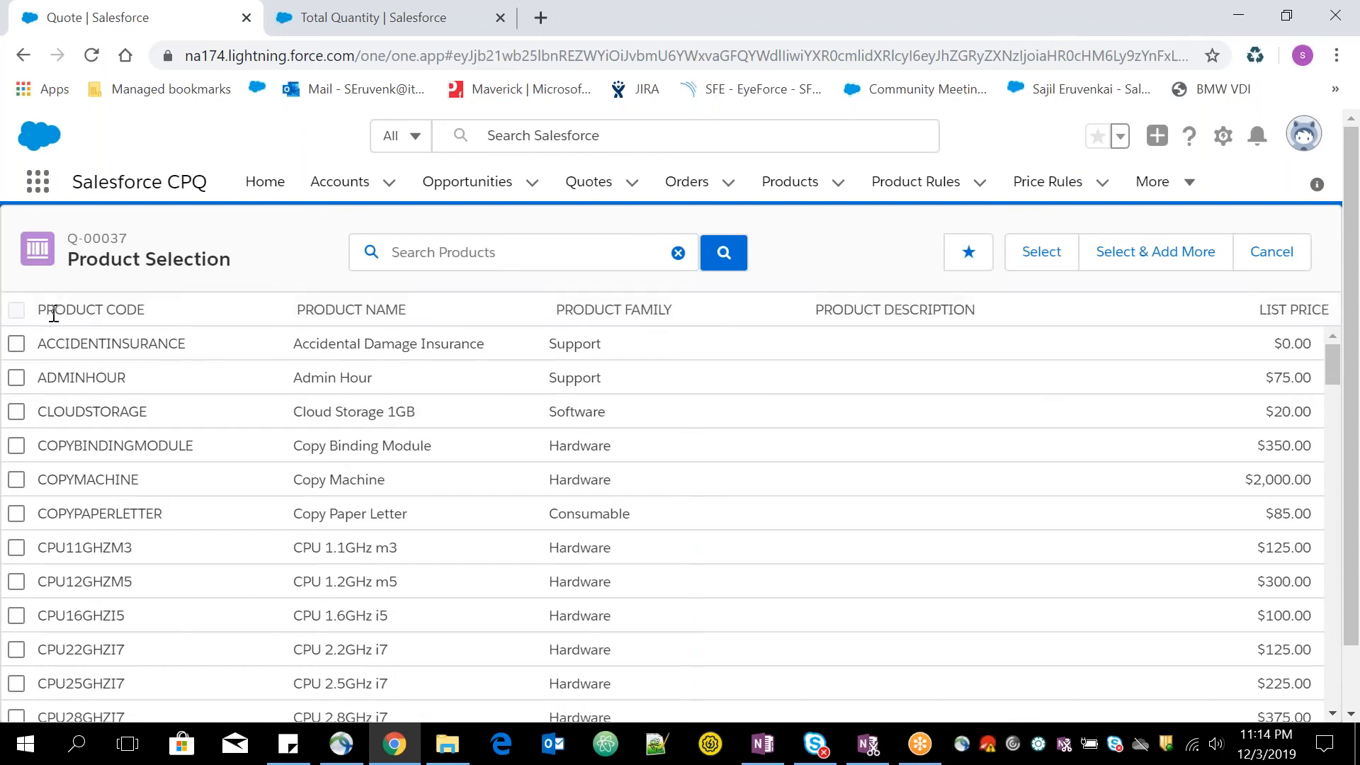
left_click(16, 378)
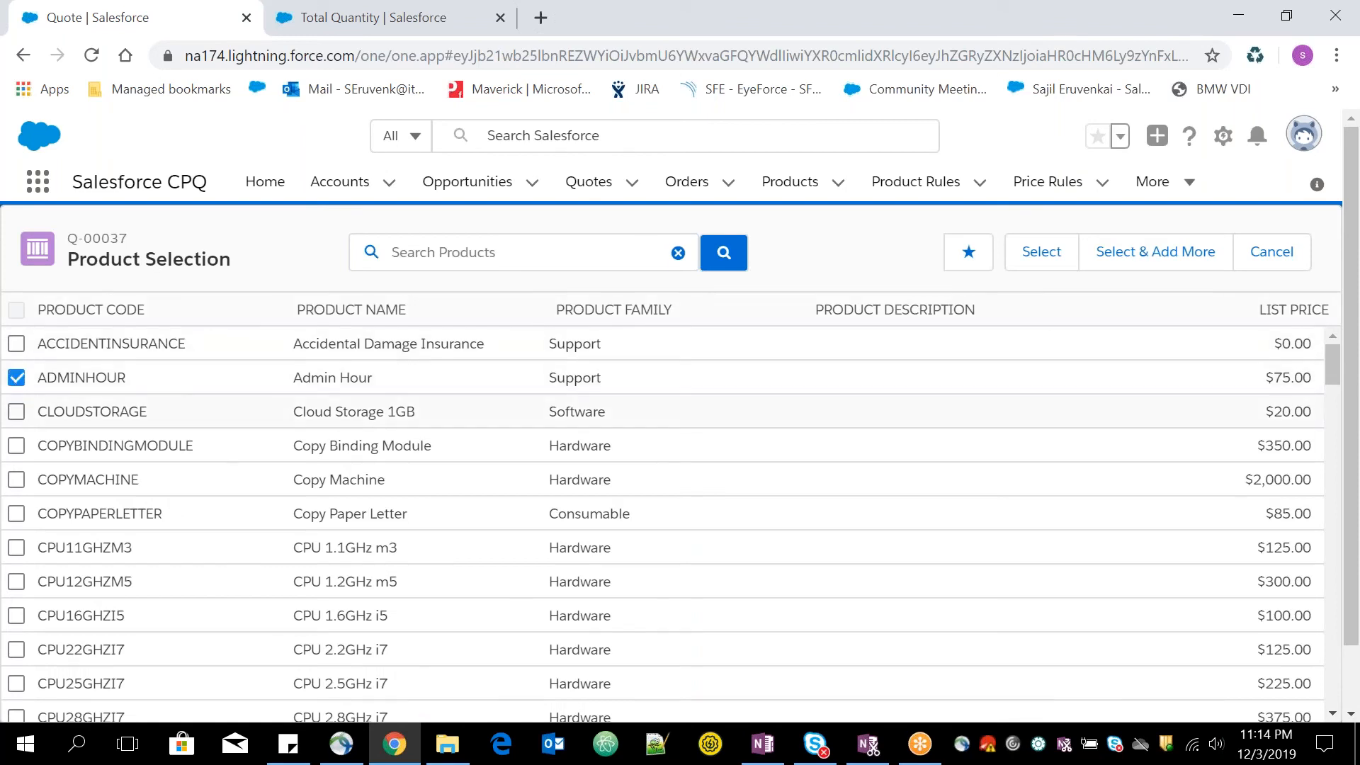
left_click(17, 447)
left_click(16, 482)
left_click(17, 583)
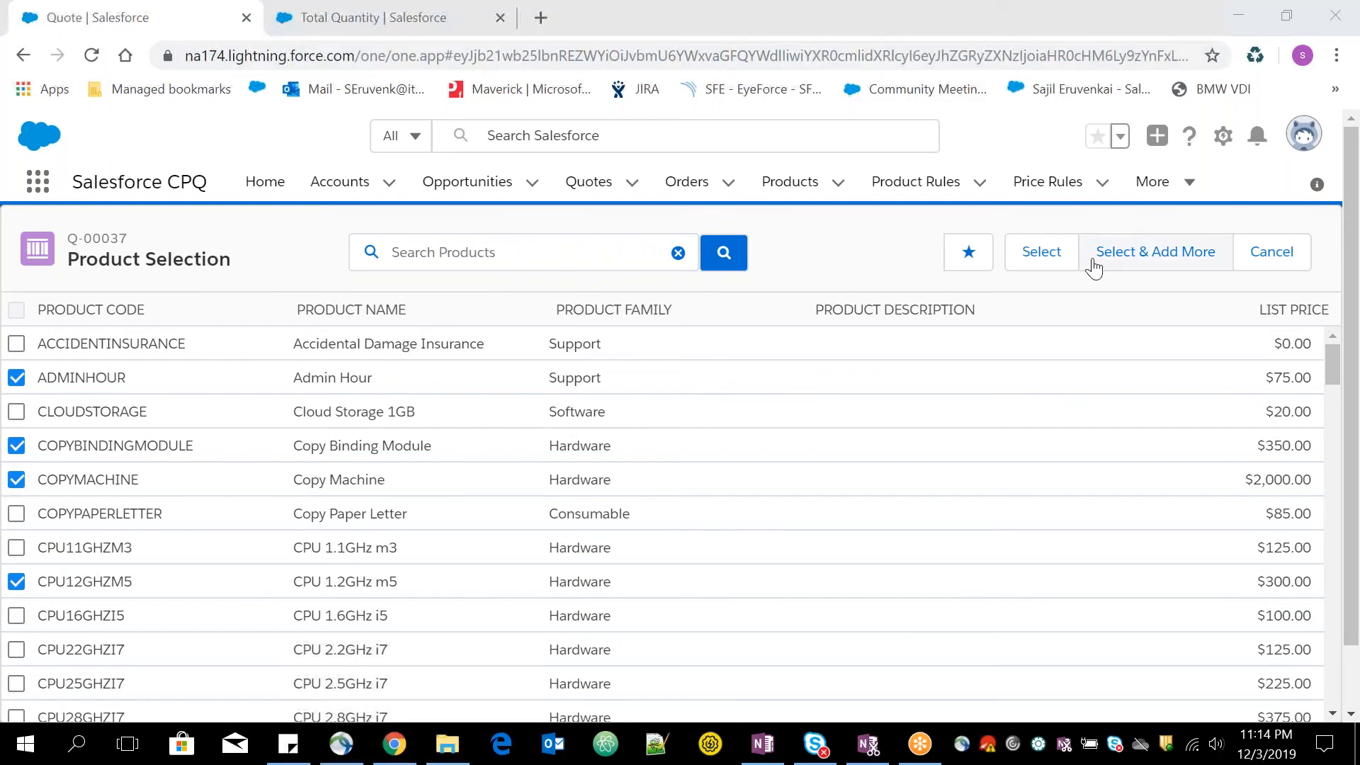
left_click(1066, 271)
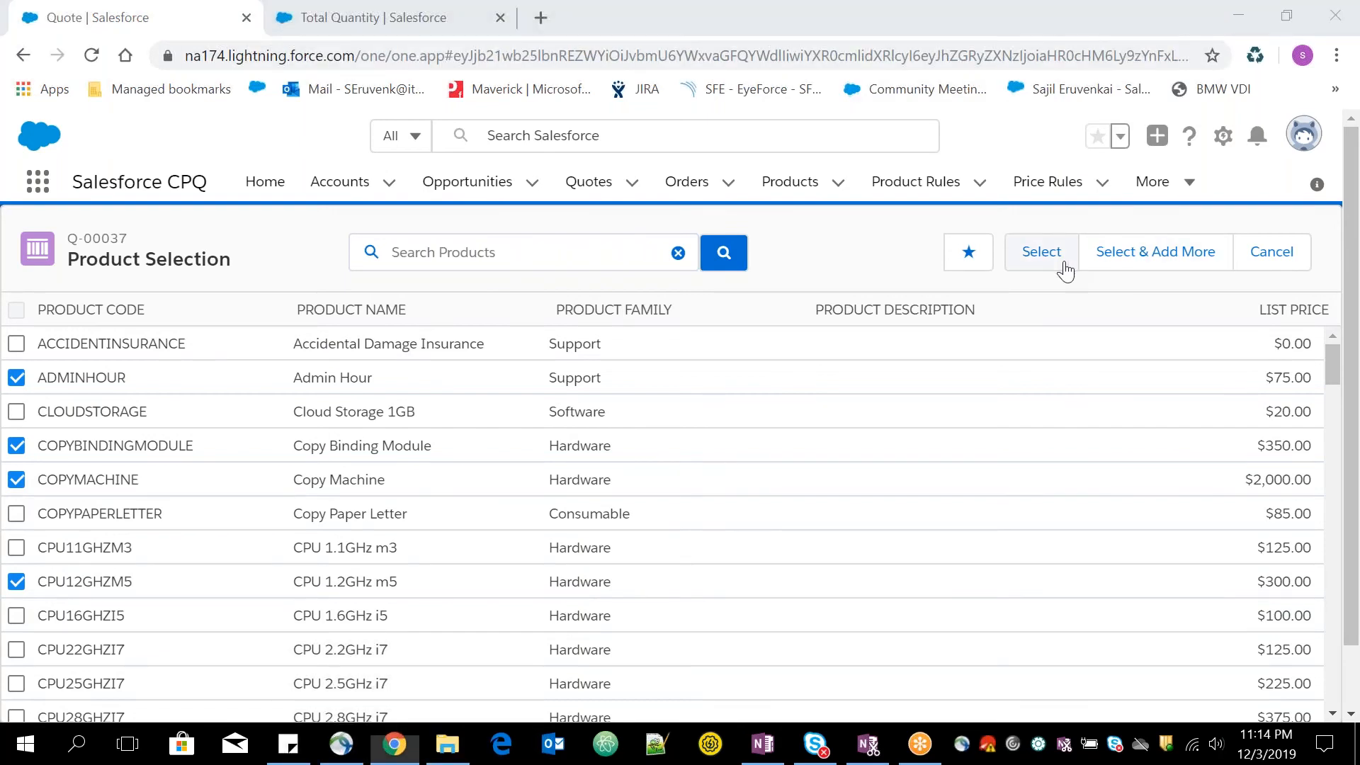
left_click(1066, 270)
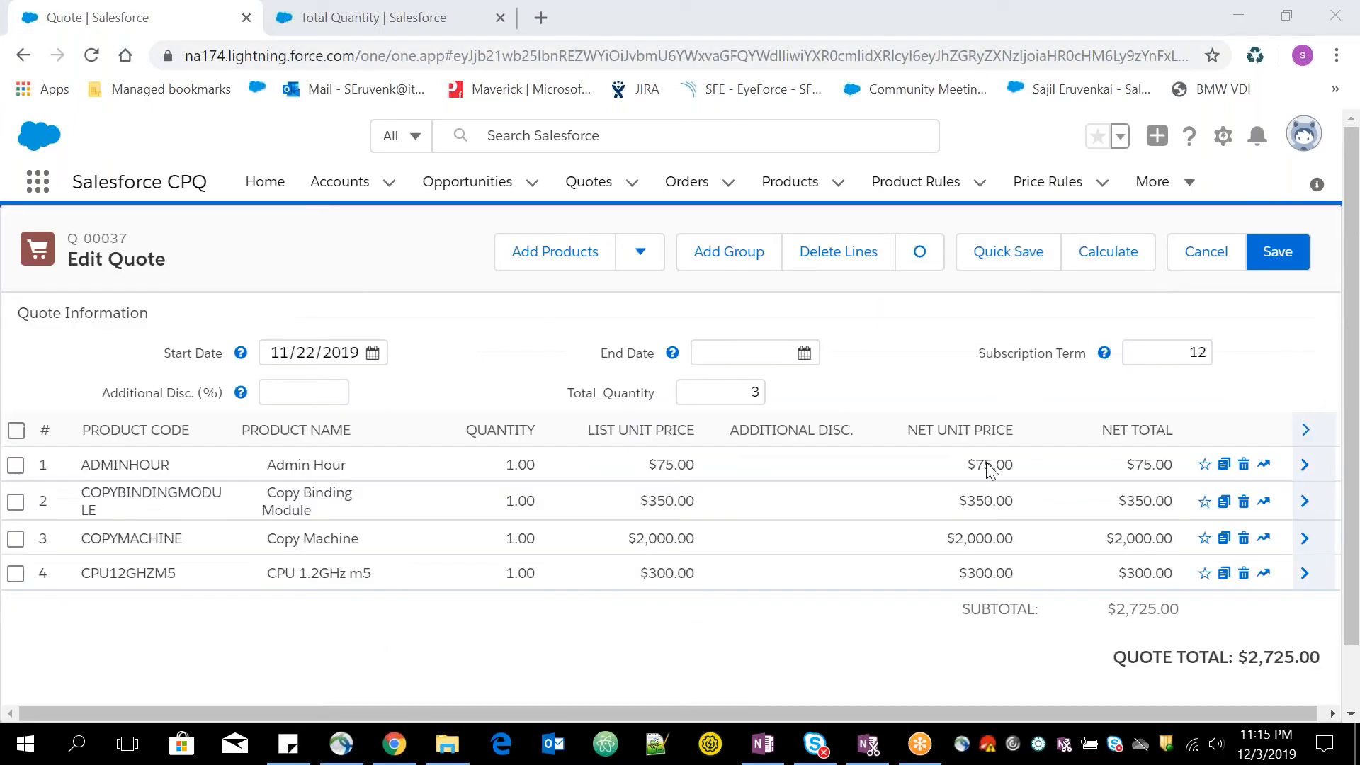
Compare the quote's Total_Quantity value with the product lines listed below it
double_click(611, 393)
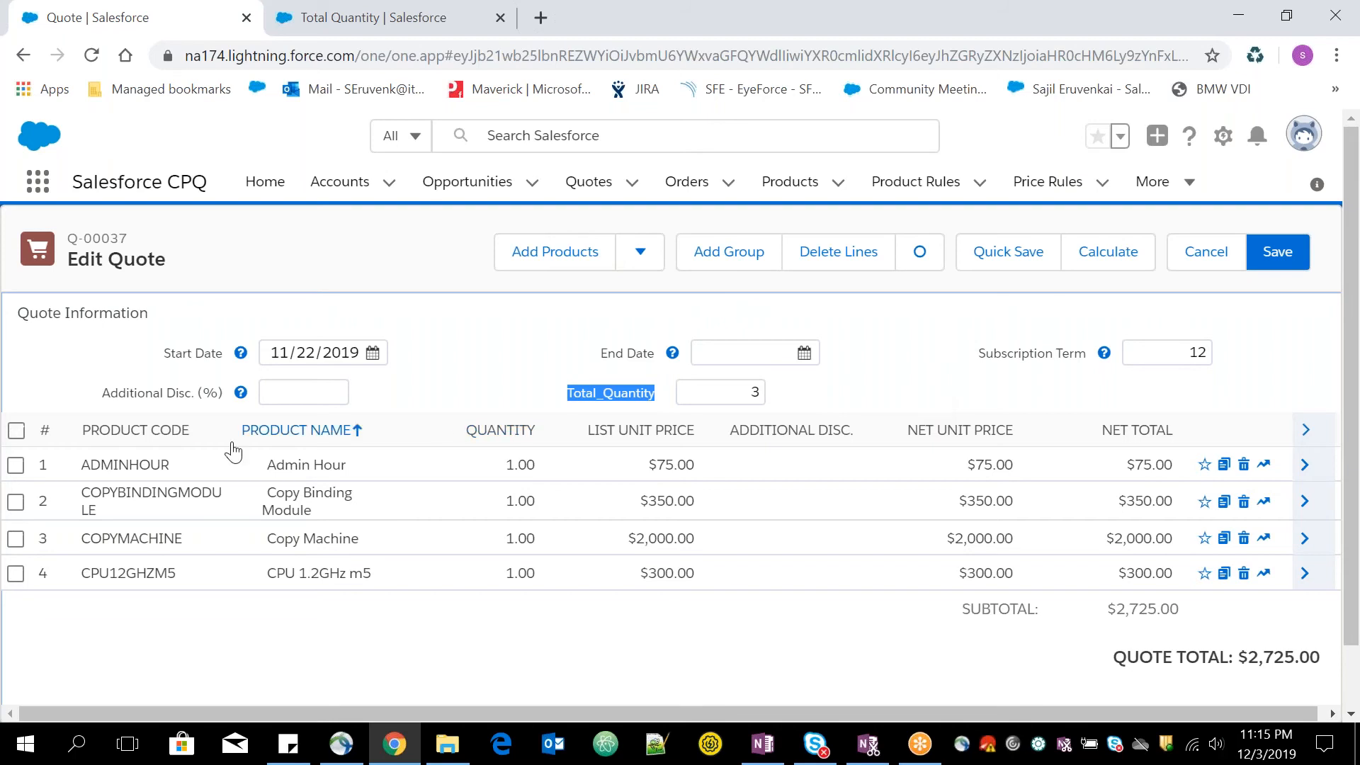
left_click(147, 462)
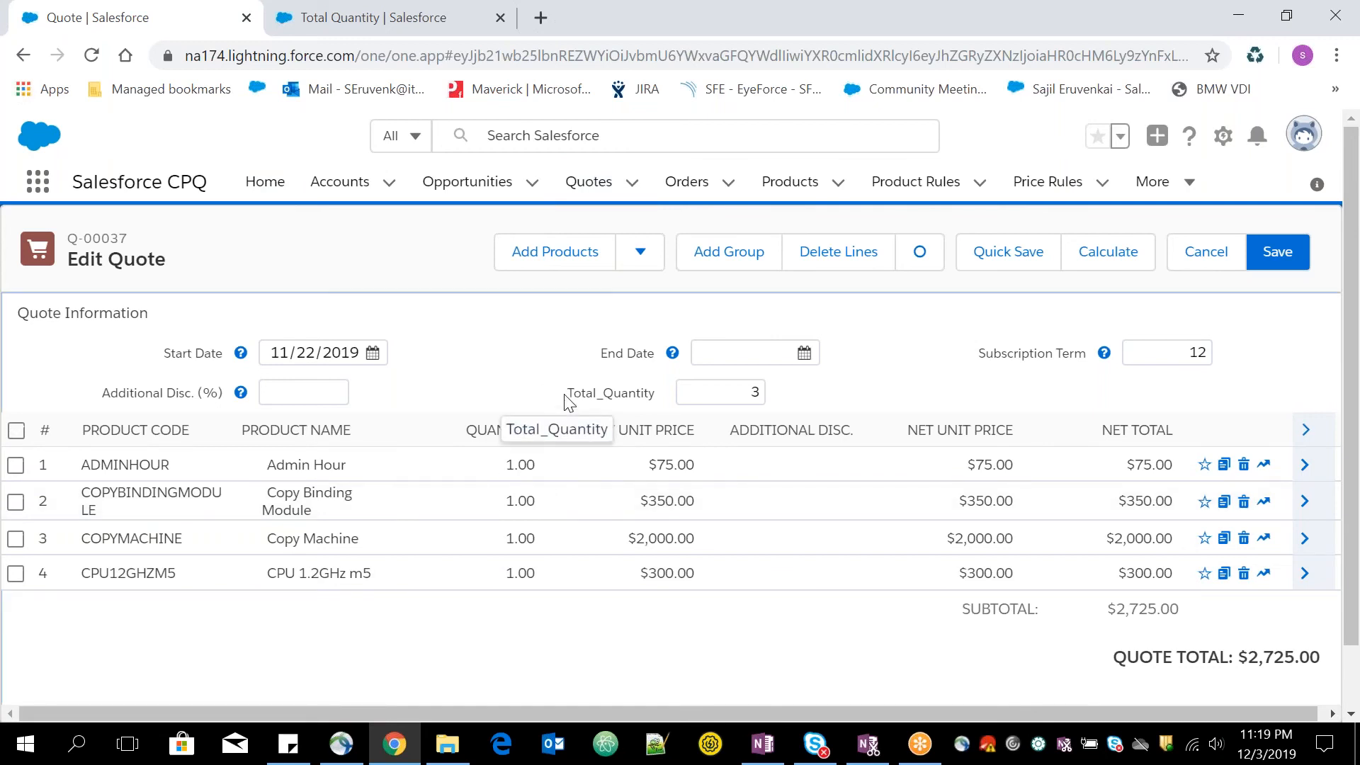
left_click_drag(565, 395, 774, 392)
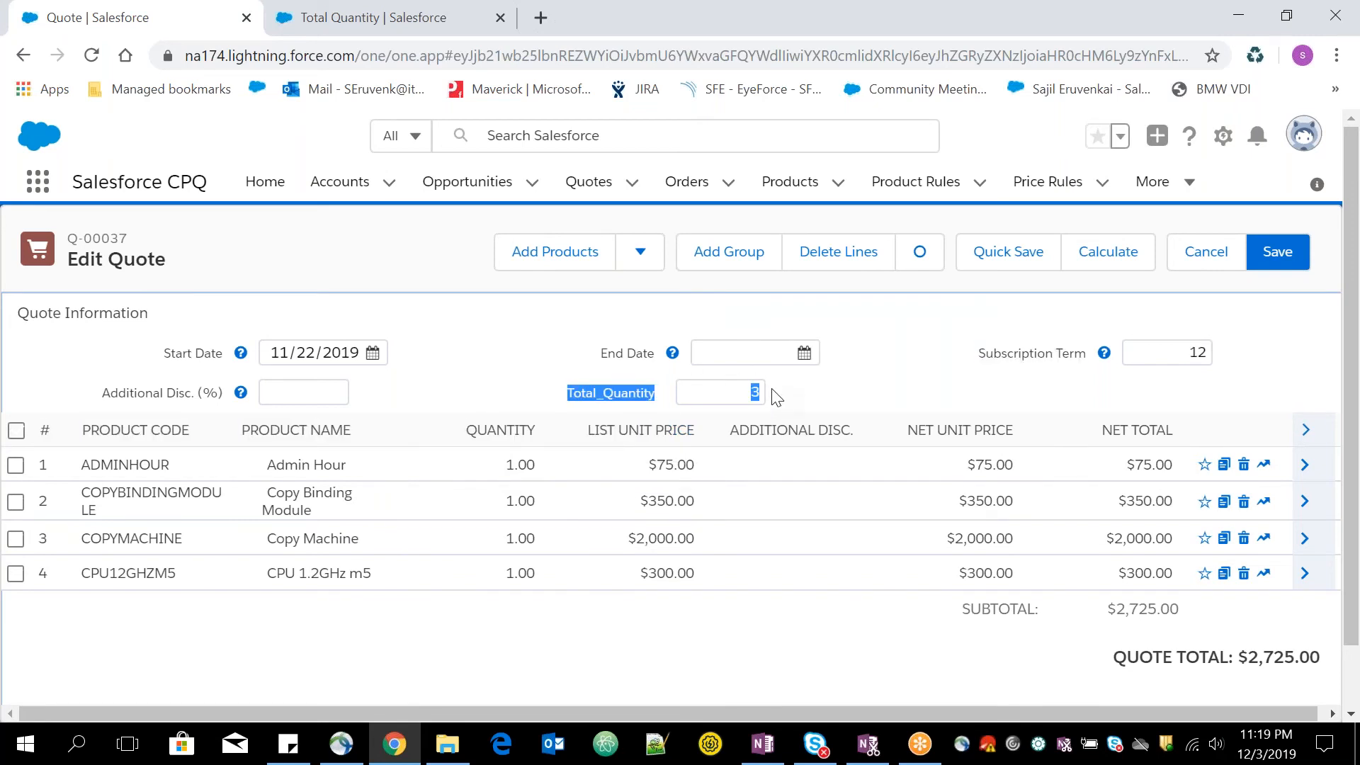
left_click(776, 396)
left_click_drag(564, 392, 708, 395)
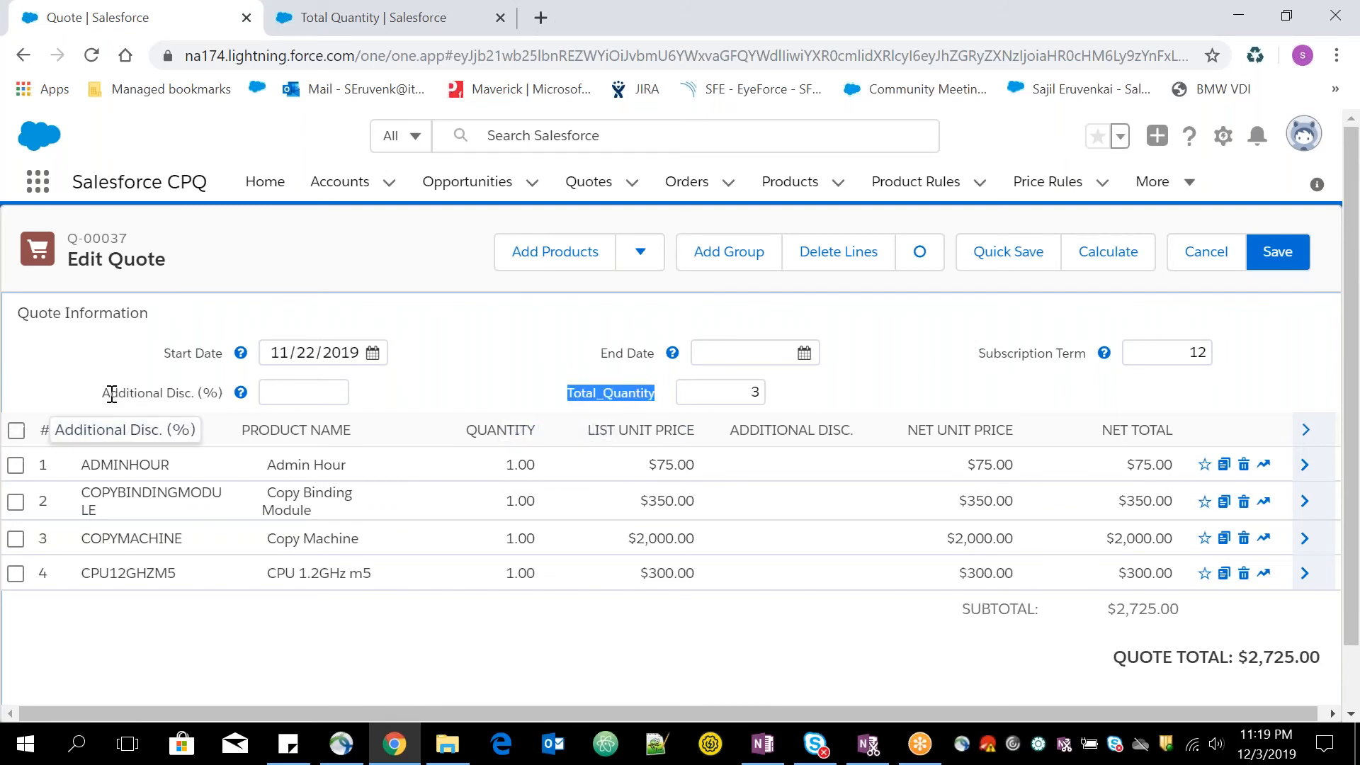
left_click(540, 375)
left_click_drag(564, 398, 822, 405)
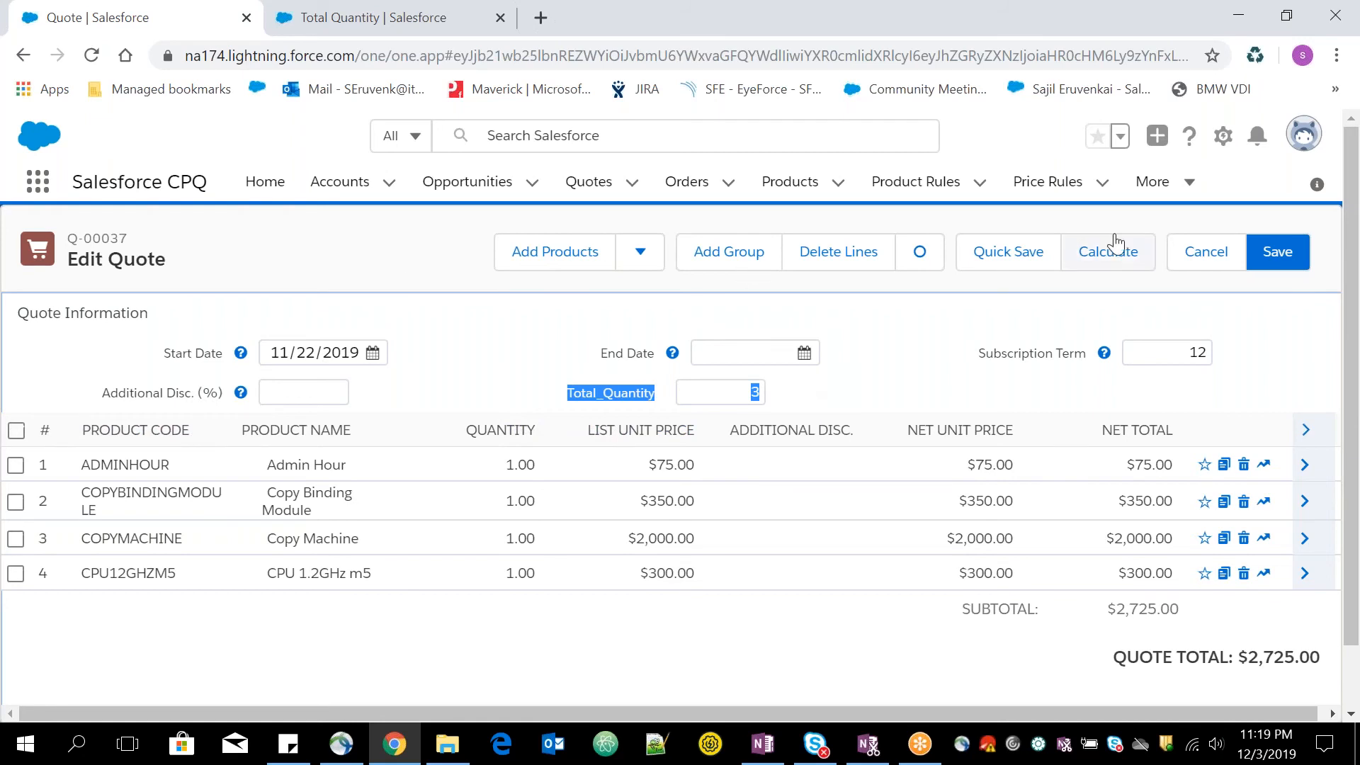
Leave the quote line editor without saving and open the Quote object's definition in Object Manager
left_click(1222, 136)
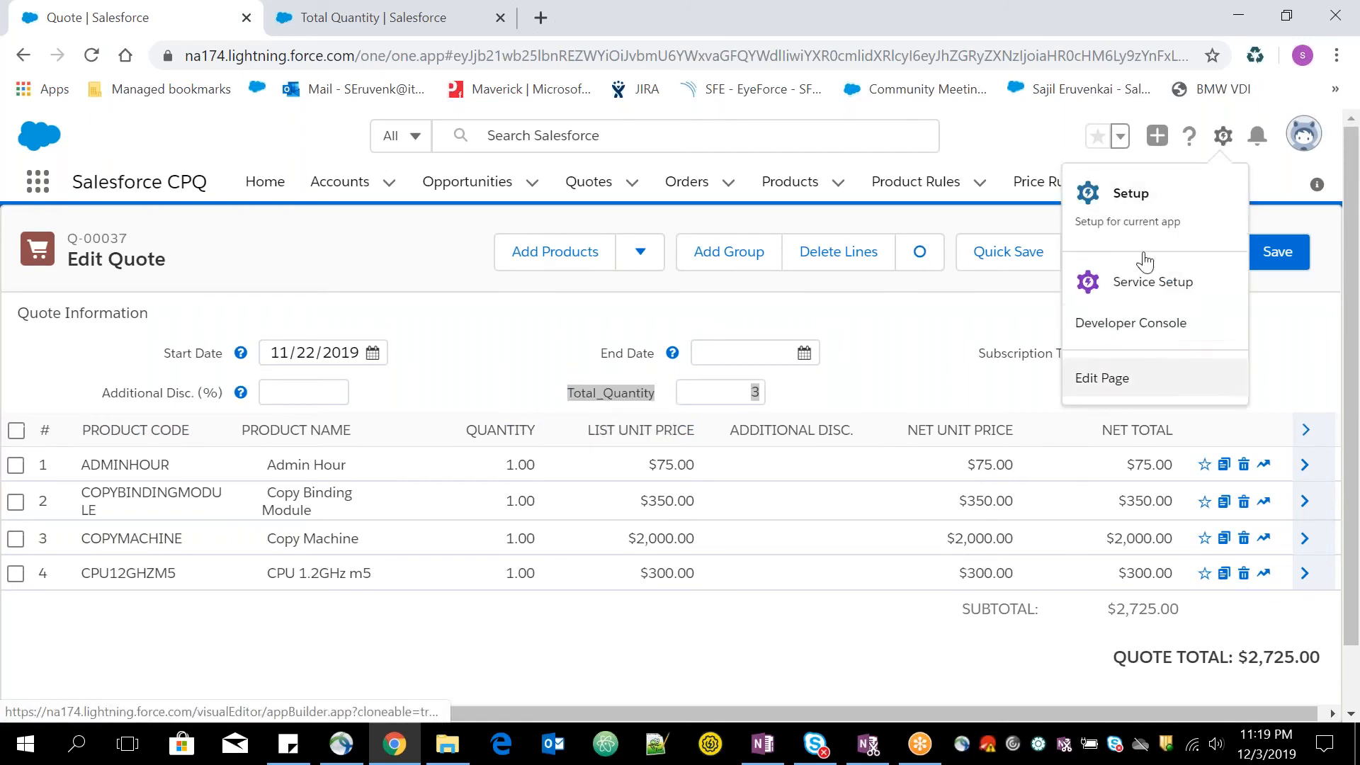
left_click(899, 304)
left_click(1189, 262)
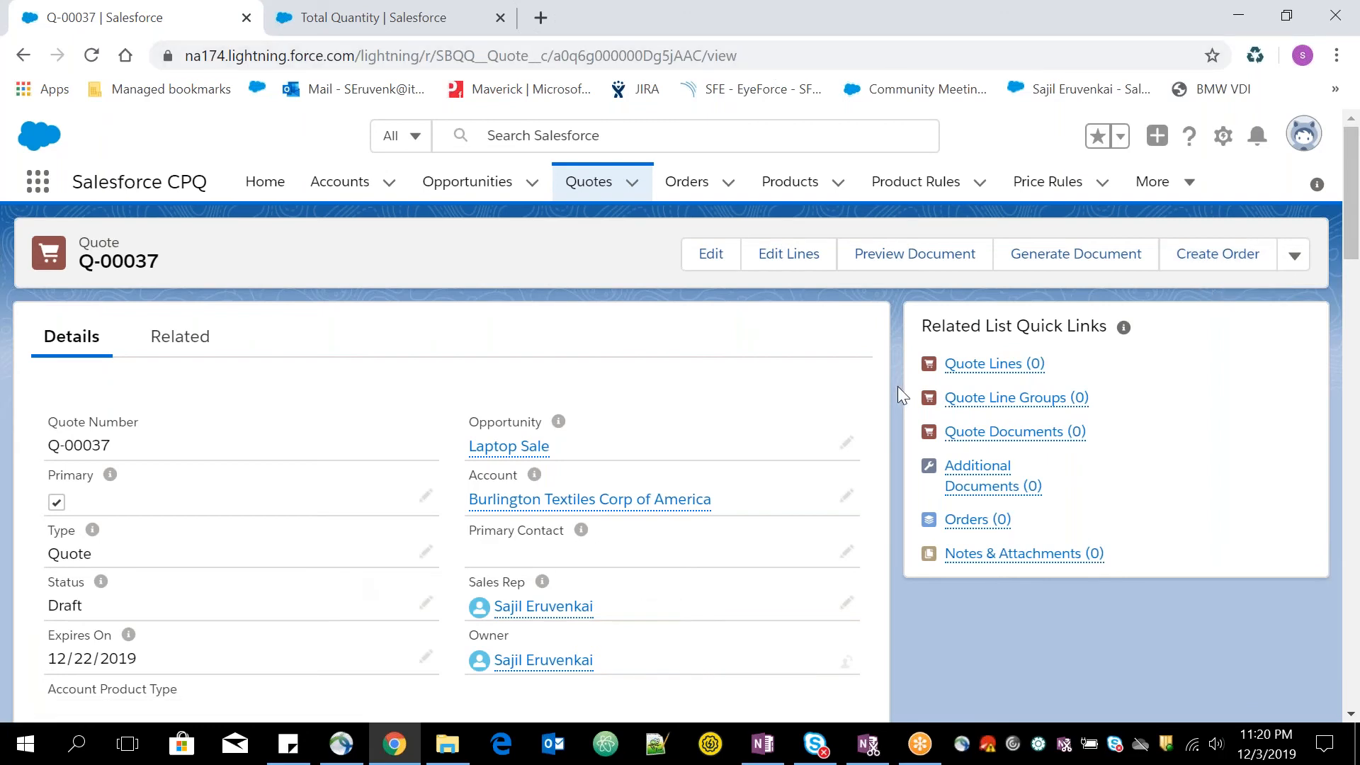
left_click(1220, 141)
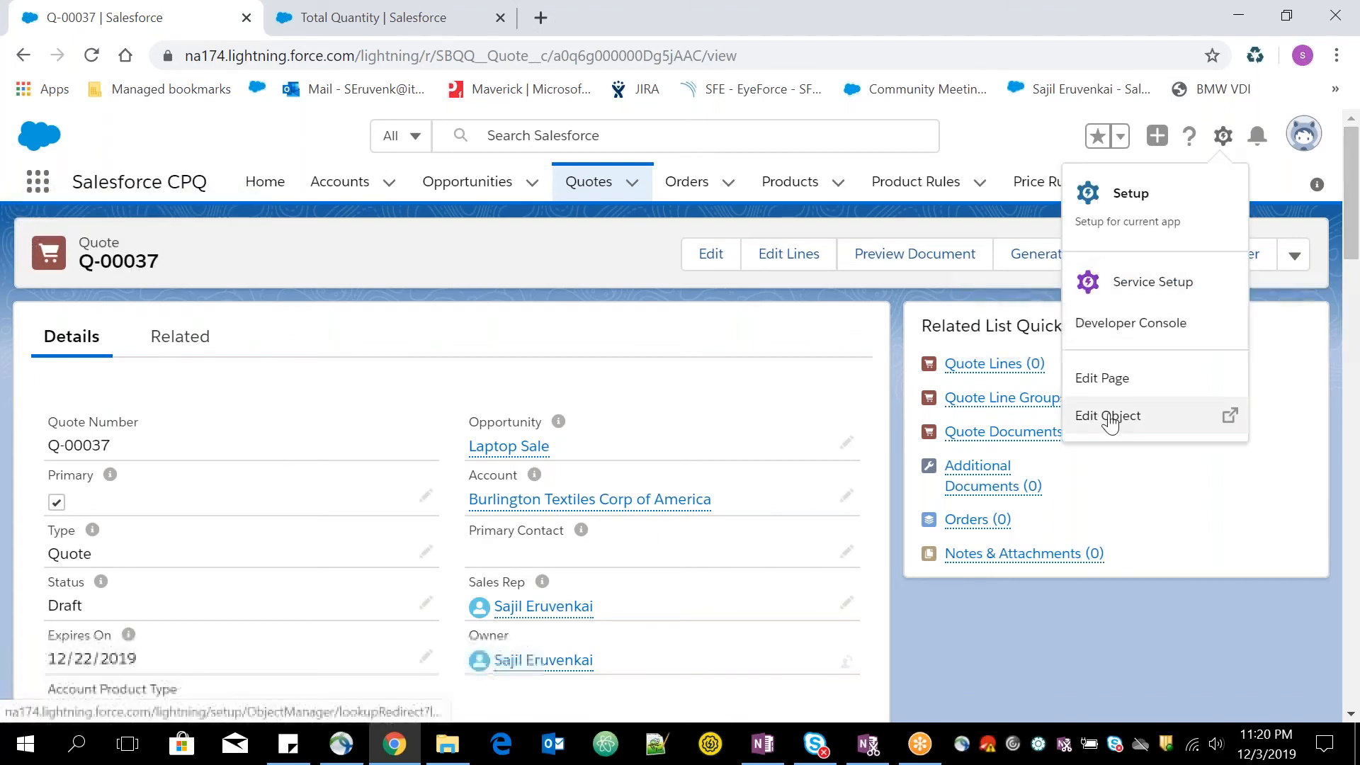
left_click(1225, 415)
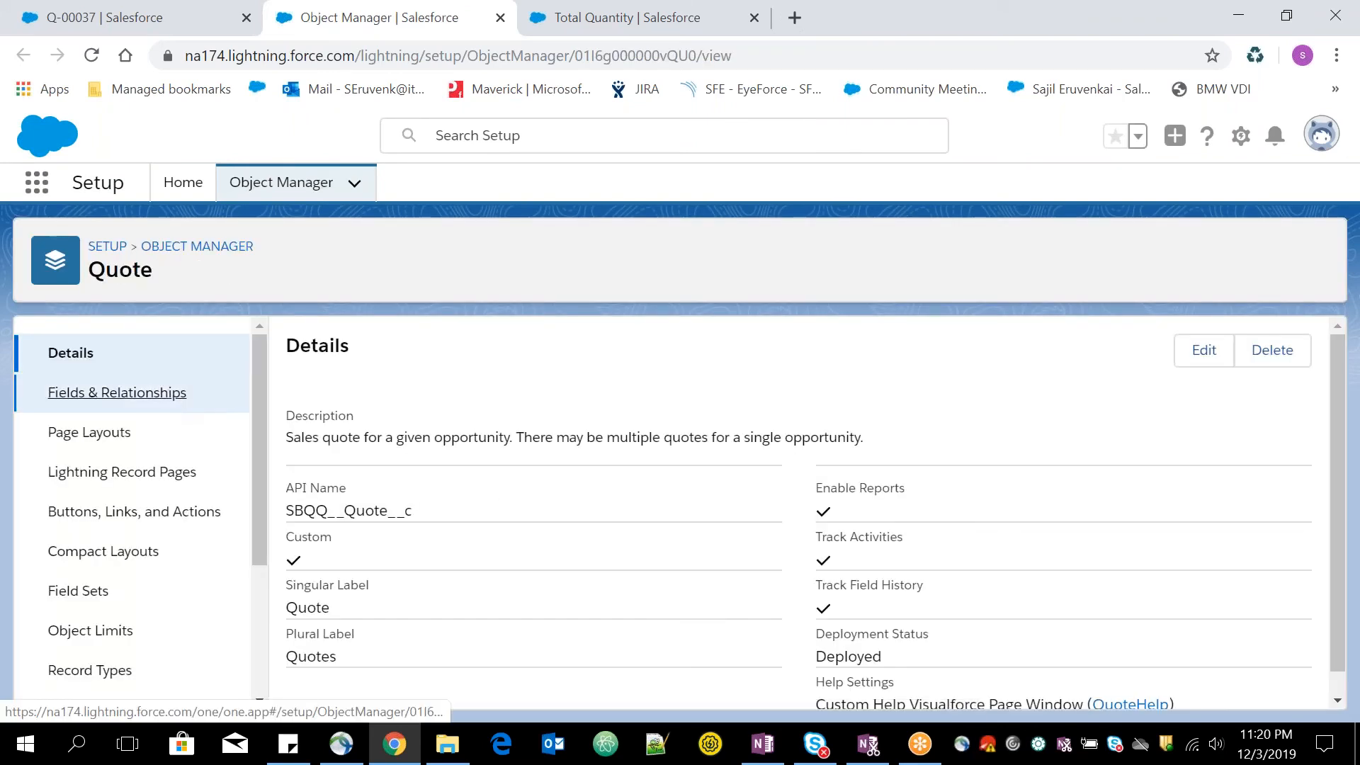
Search the Quote object's fields for "total" and check the Total_Quantity field's label, API name and data type
left_click(164, 391)
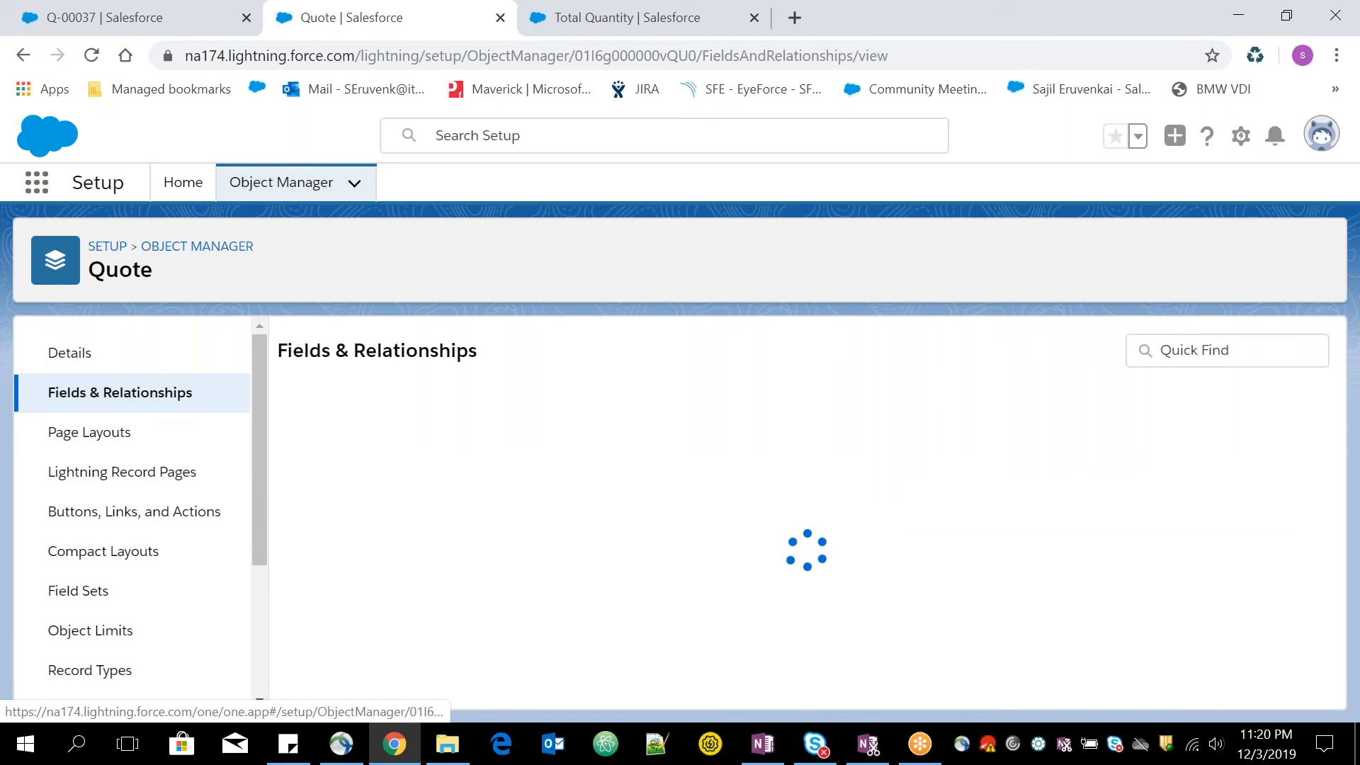
left_click(868, 350)
type("total")
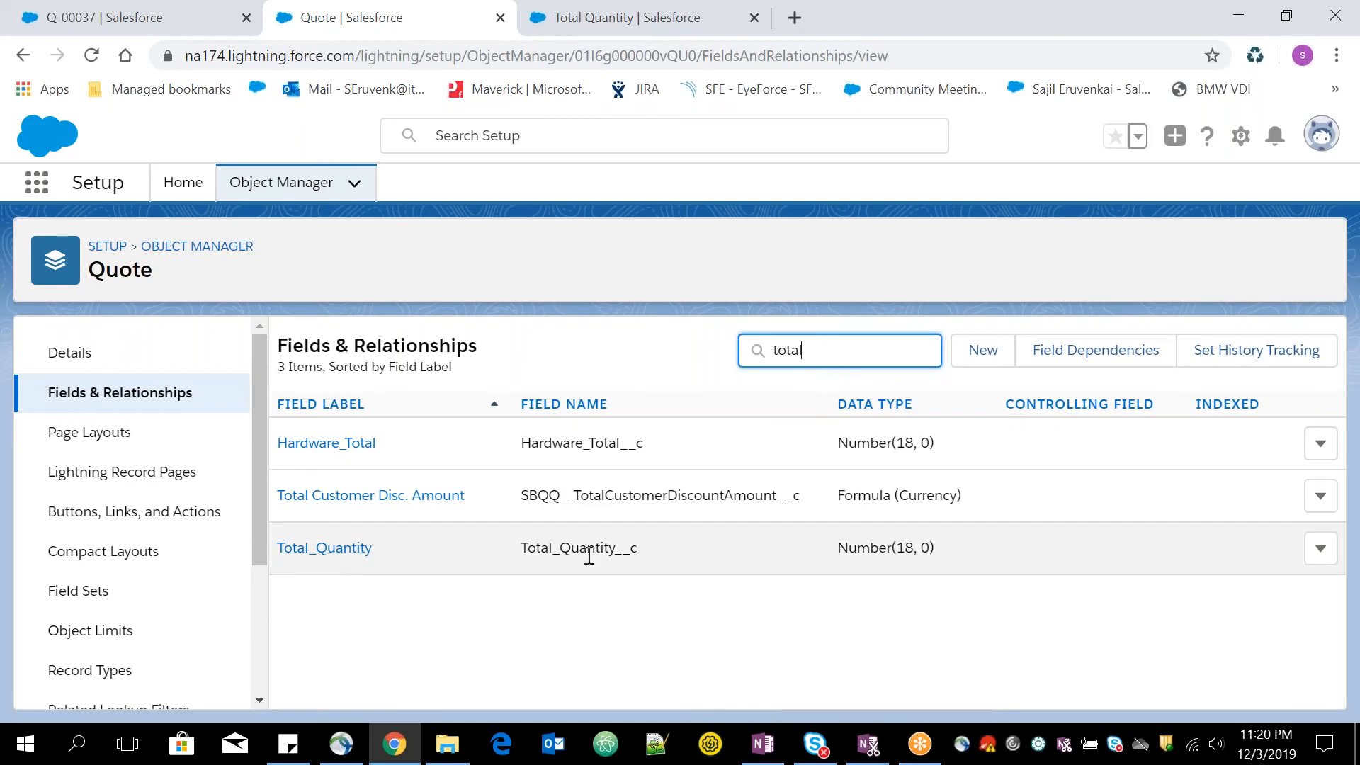
left_click_drag(637, 548, 528, 548)
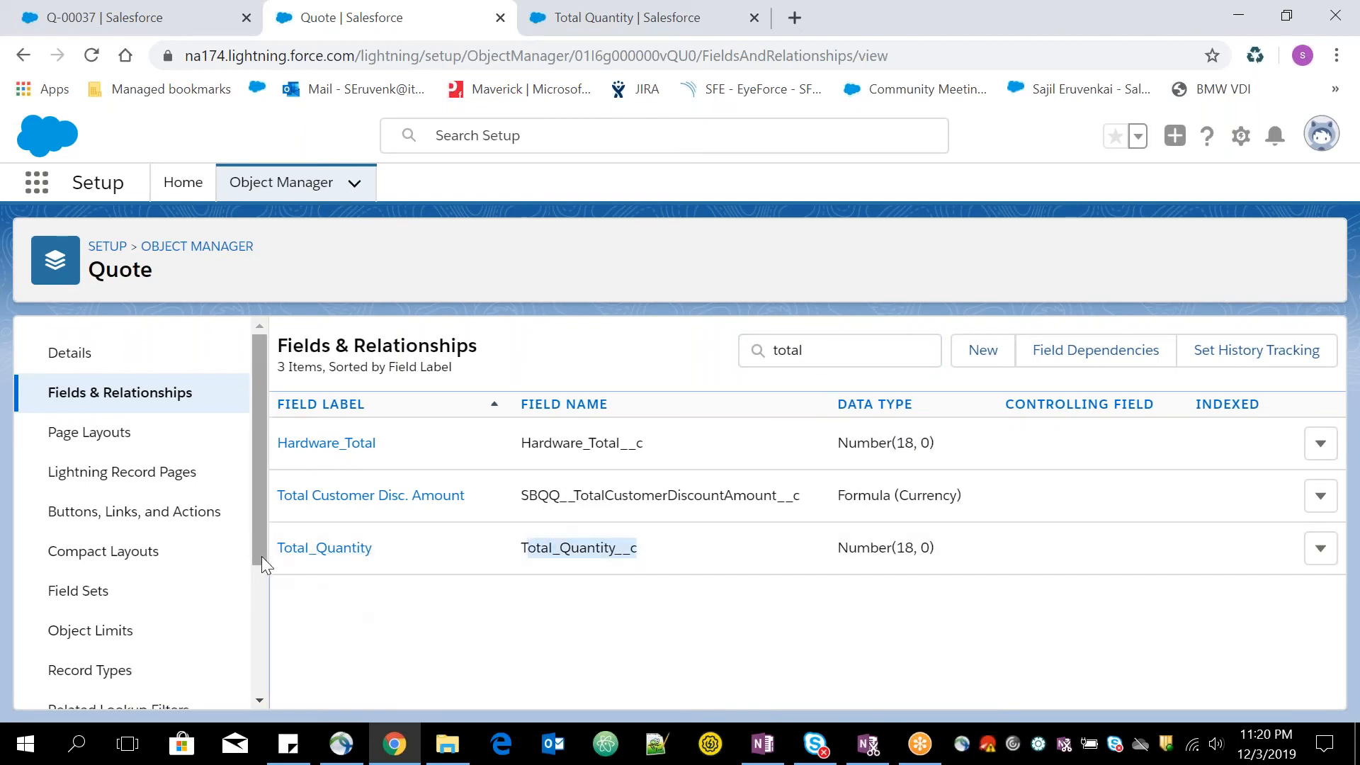
left_click(894, 550)
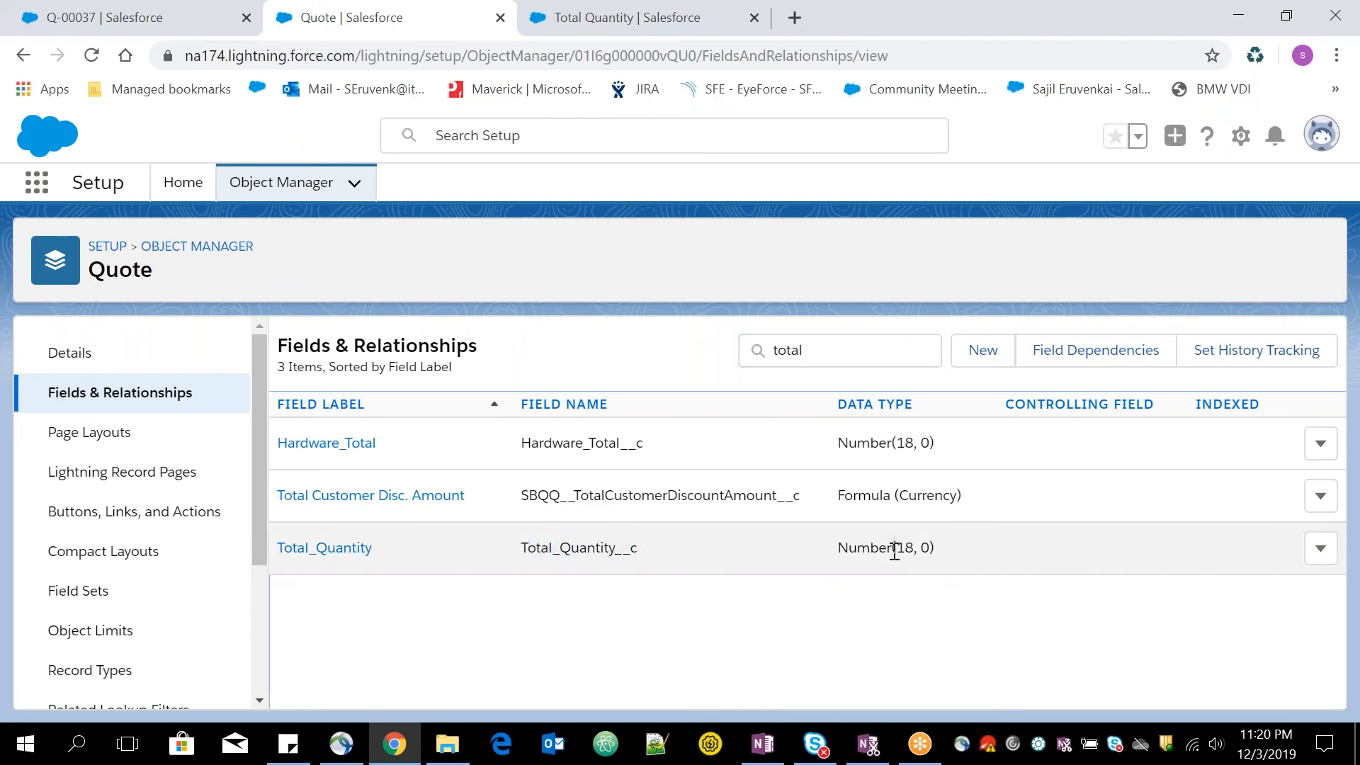
double_click(579, 547)
left_click(587, 553)
left_click_drag(374, 556, 284, 550)
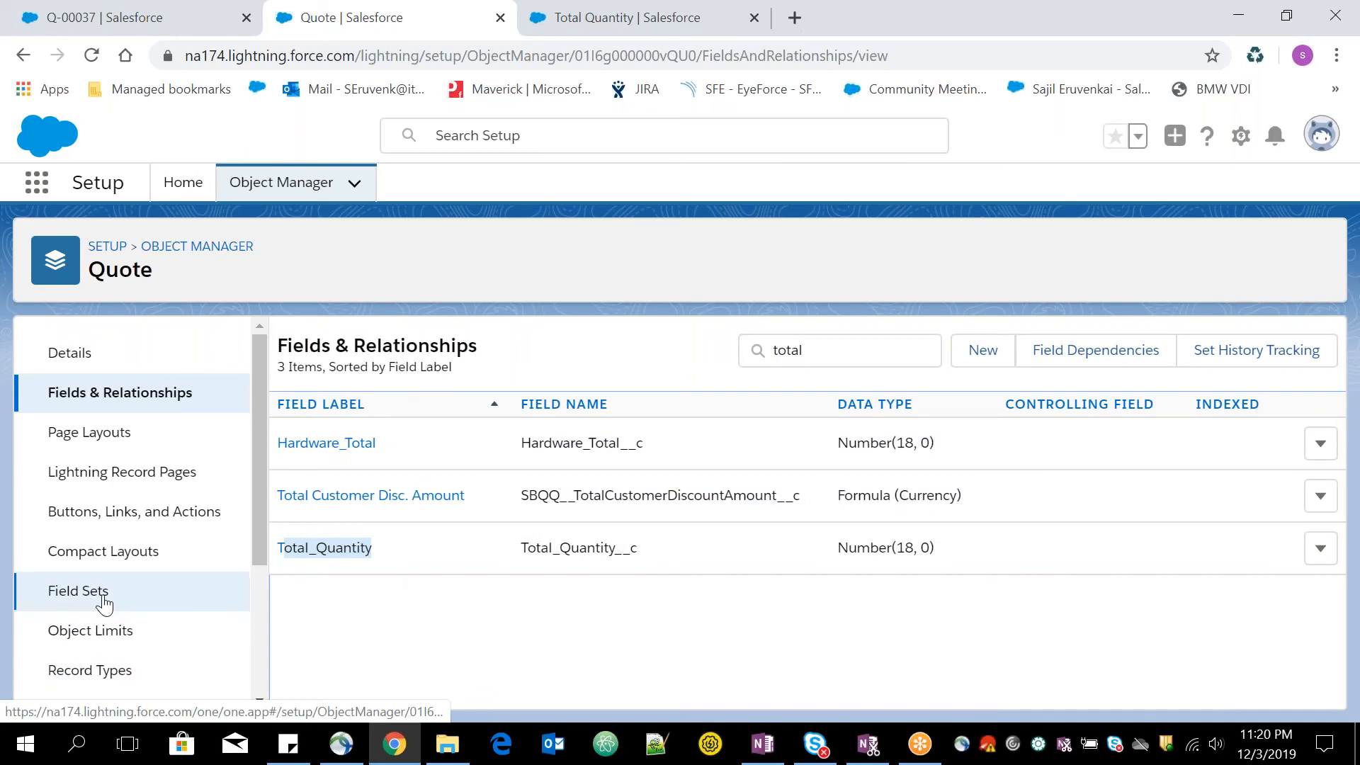
Open the Quote object's Line Editor field set and review the fields it contains
left_click(105, 602)
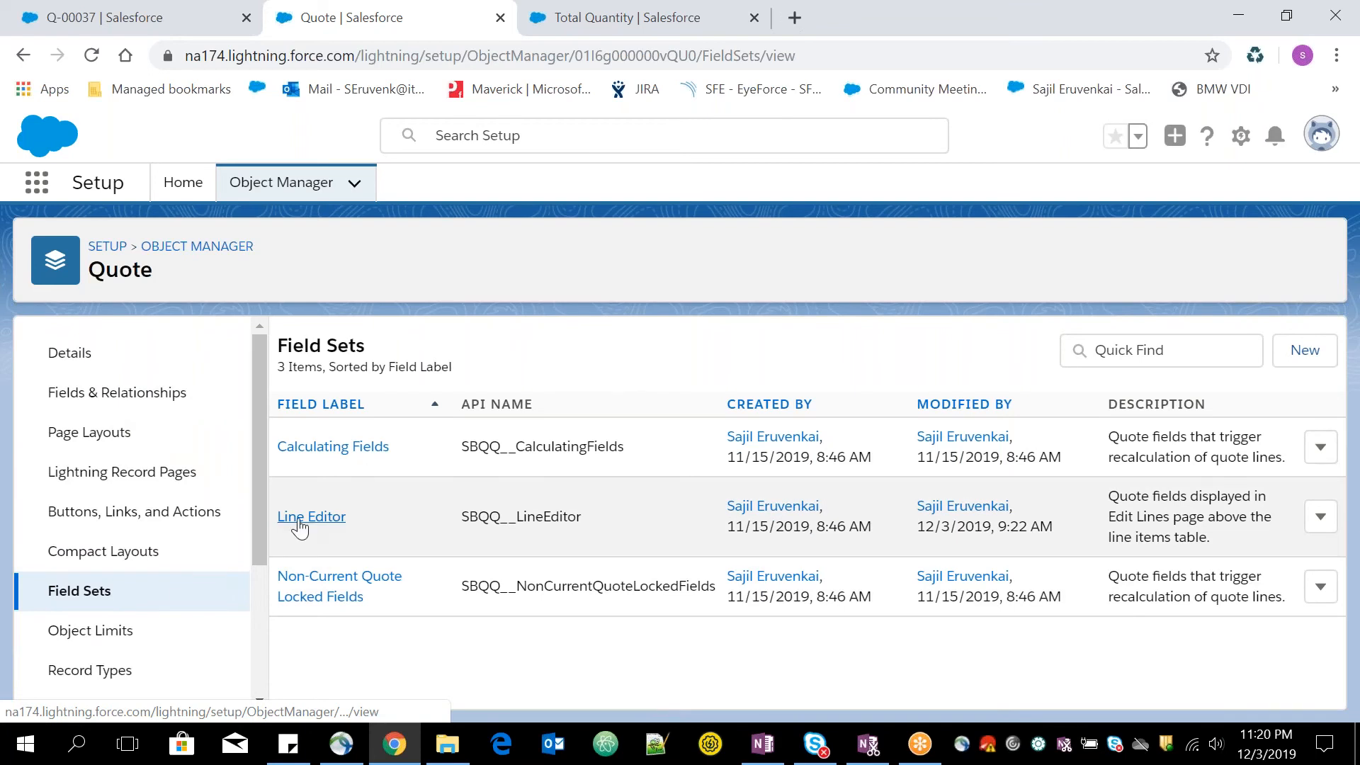
left_click(301, 528)
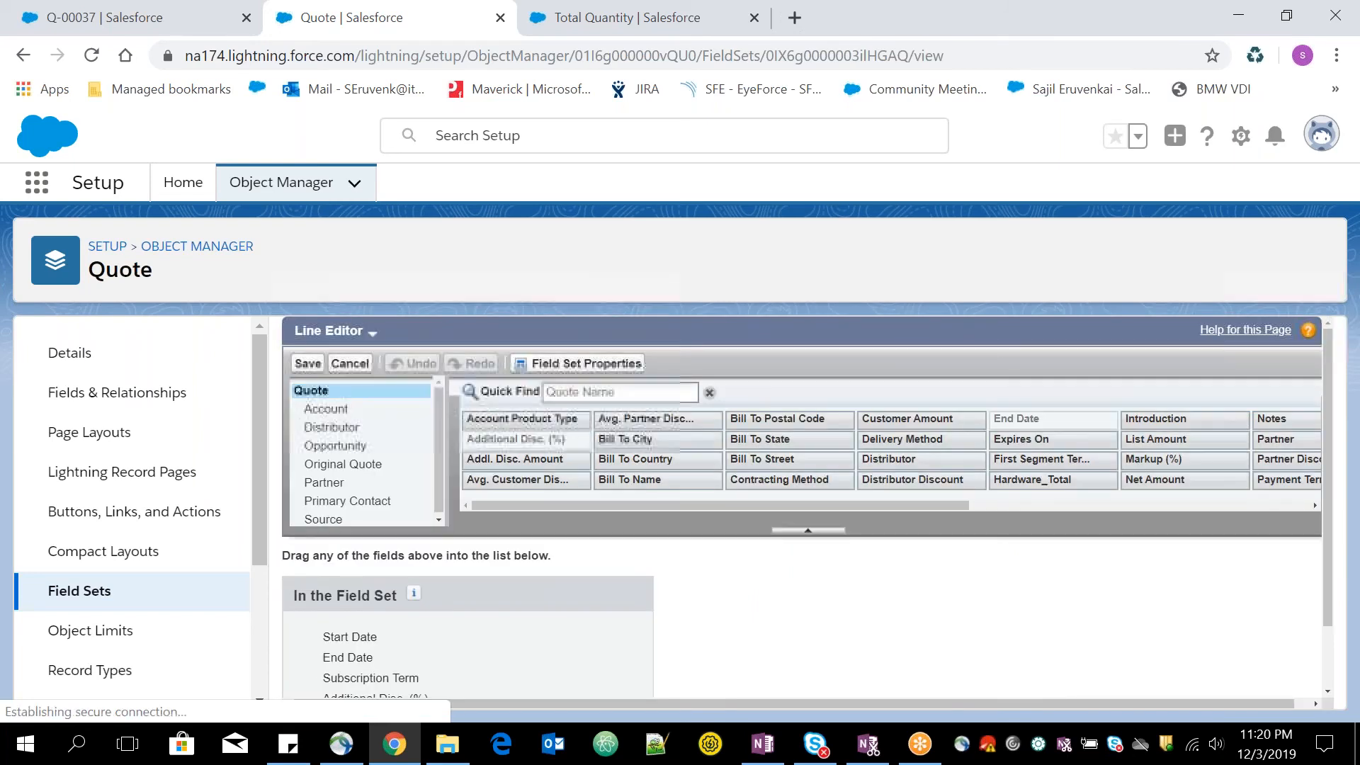
scroll(1324, 481, "down", 1)
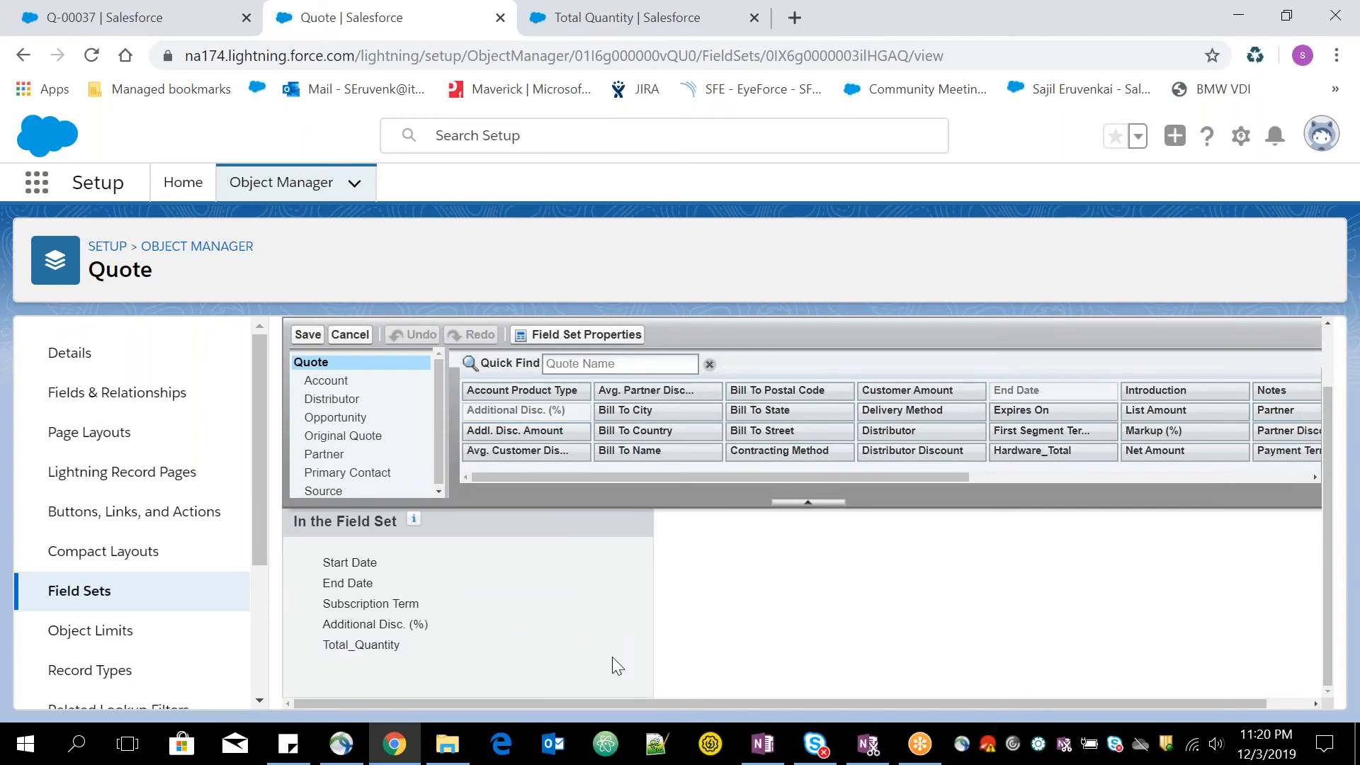
Remove Total_Quantity from the Line Editor field set, find it again with "total", add it back and save the field set
left_click(590, 643)
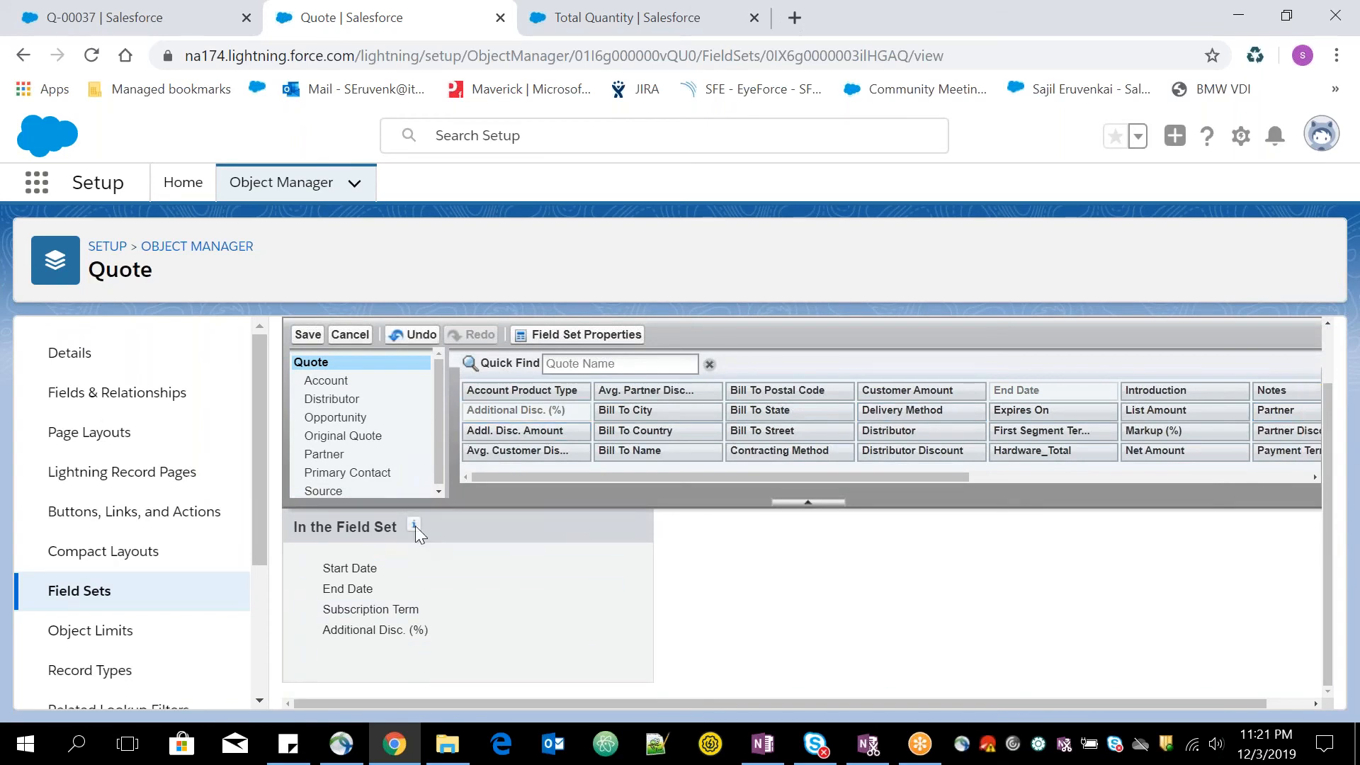
left_click(591, 363)
type("total")
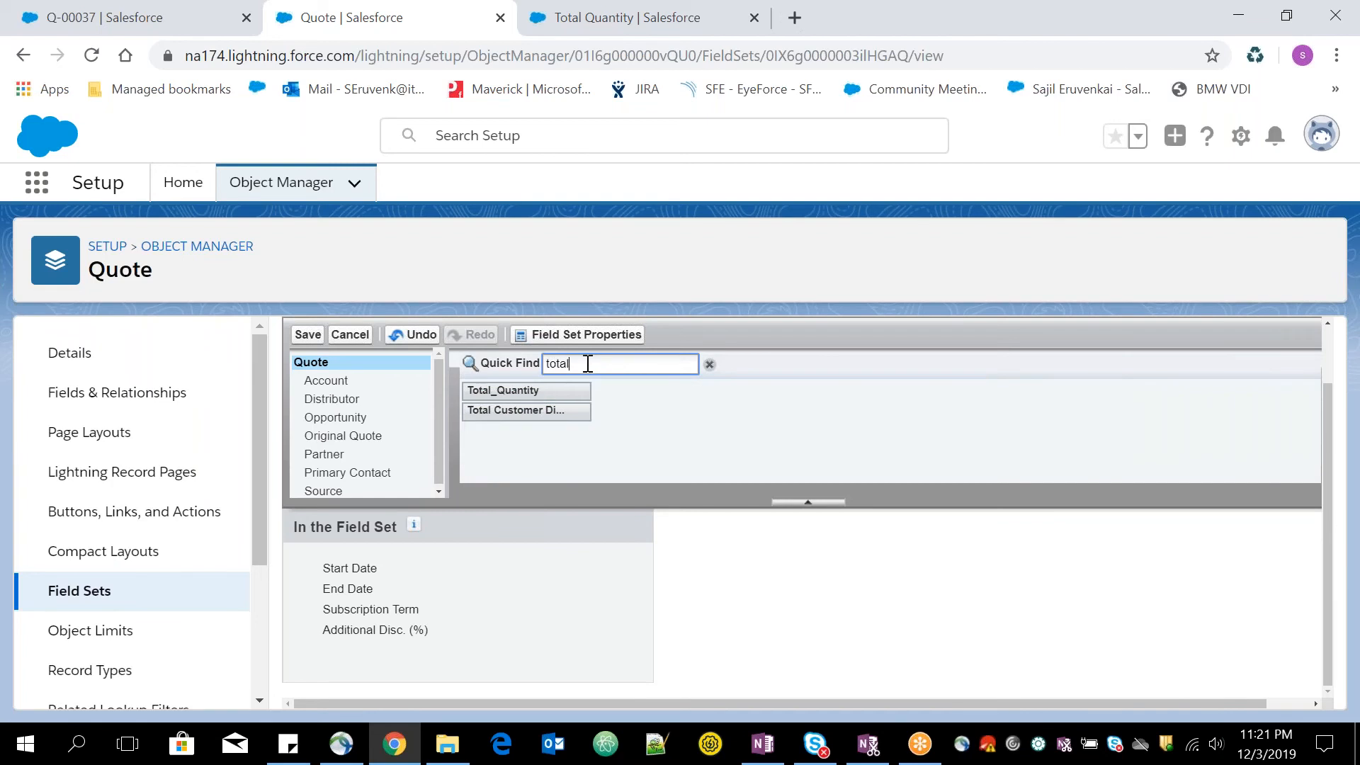
left_click_drag(503, 391, 432, 664)
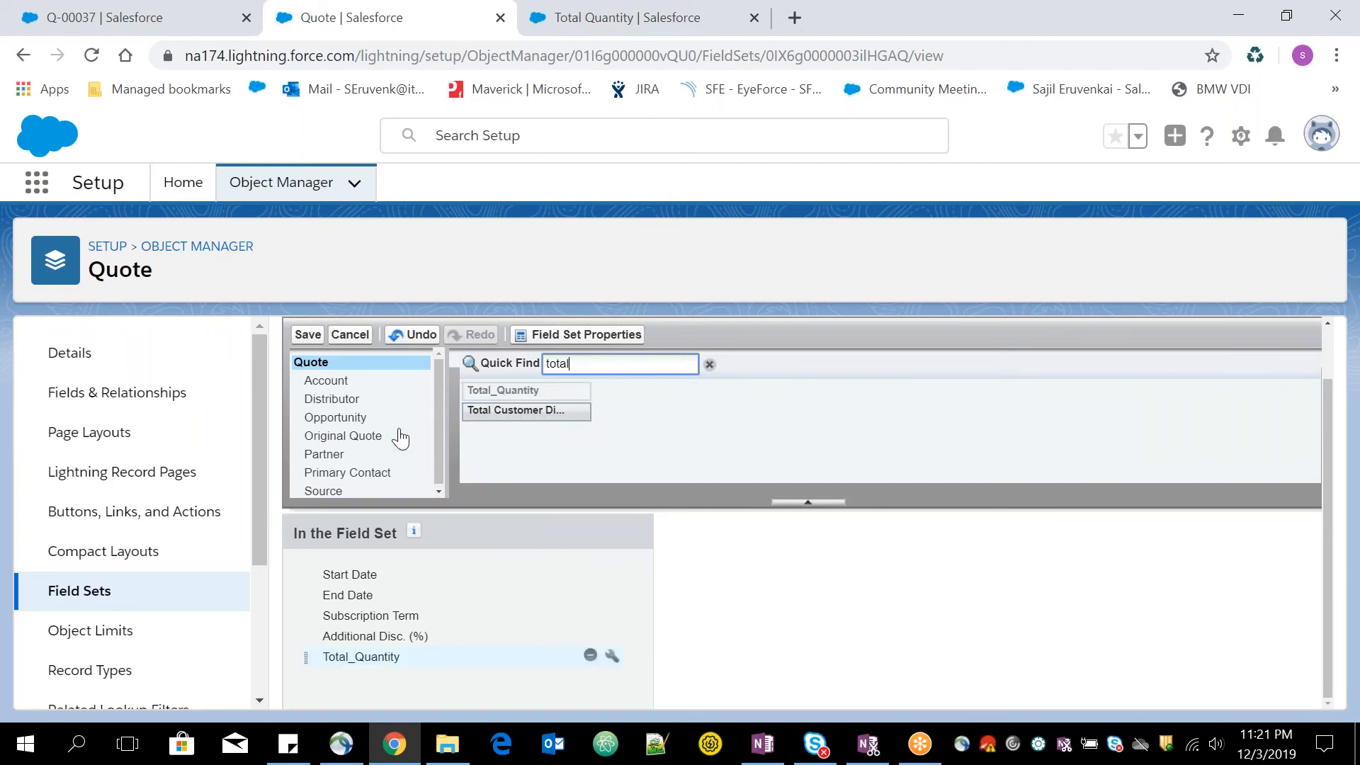
left_click(302, 337)
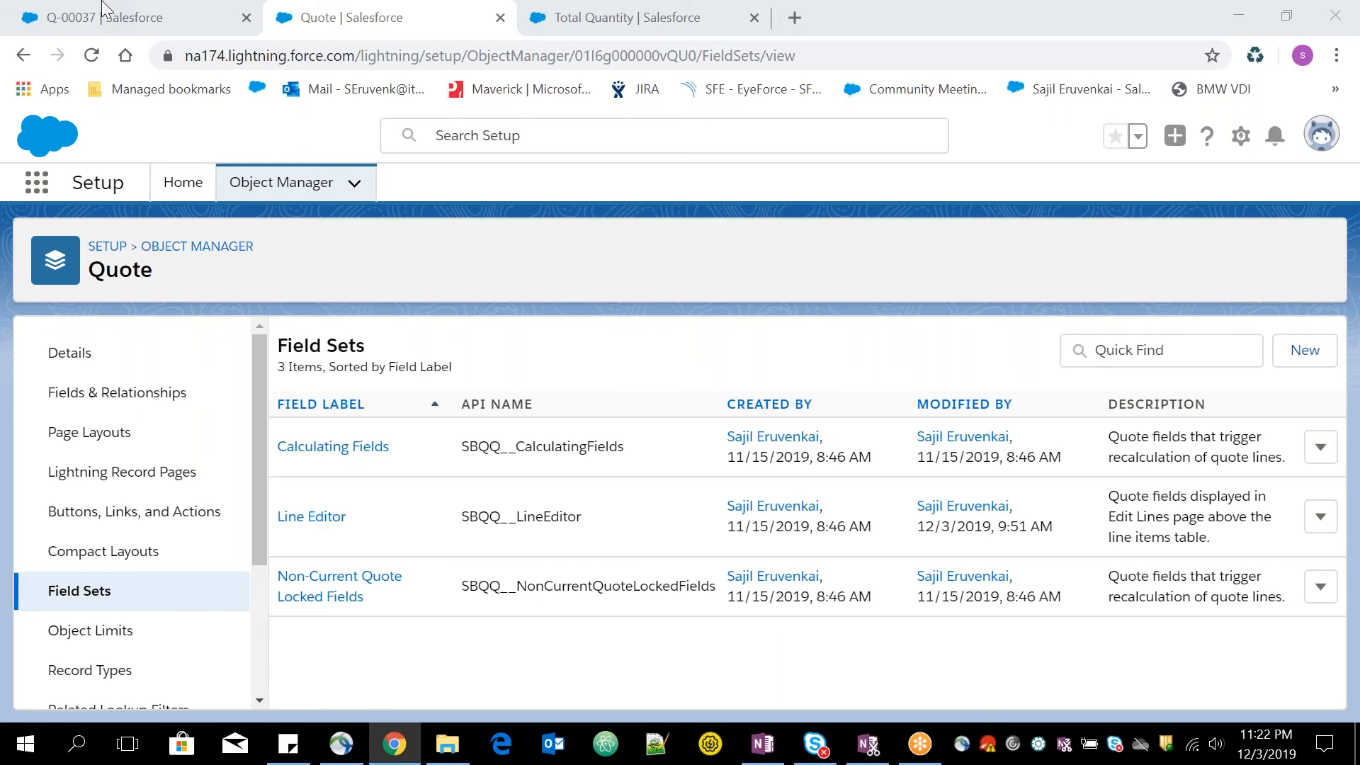
Search the Quote object's fields for "total", open Total_Quantity and review its field definition and general options
left_click(160, 408)
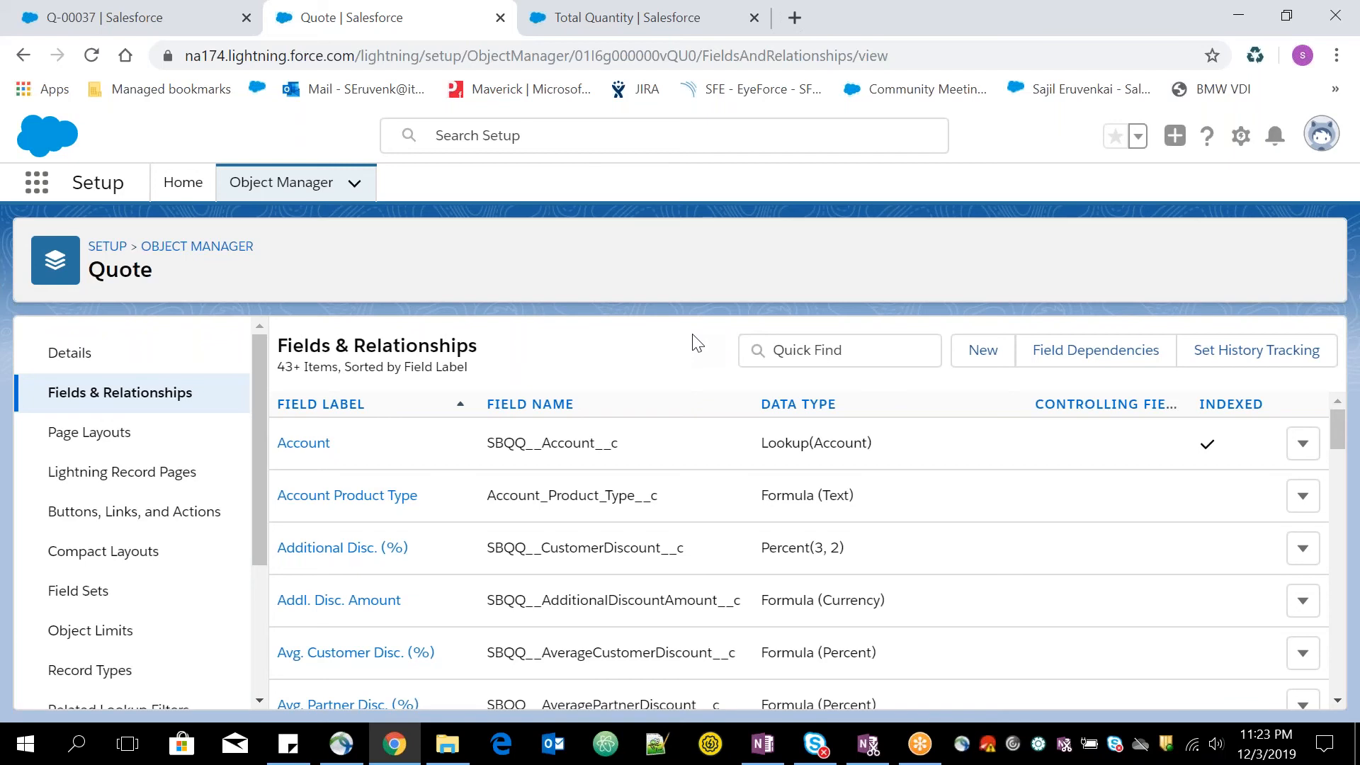
left_click(830, 356)
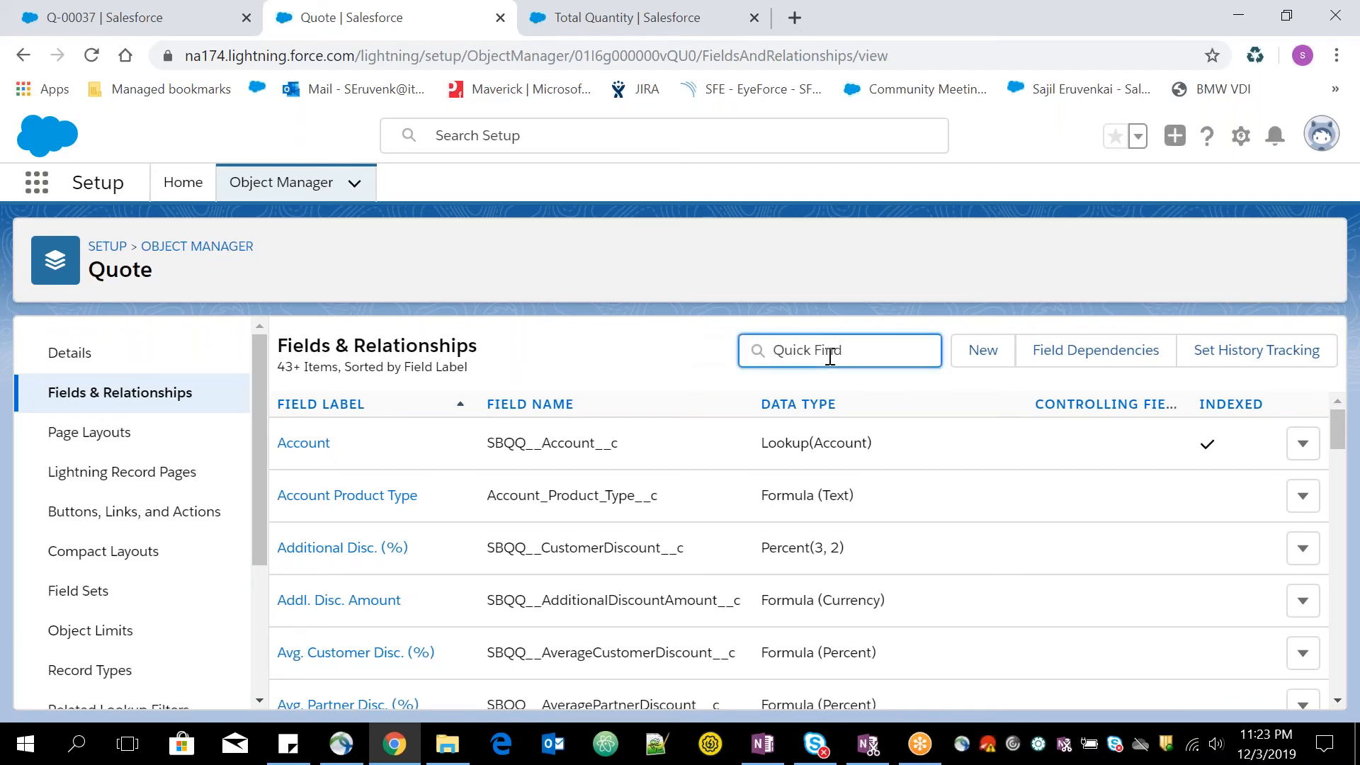
left_click(692, 373)
left_click(831, 361)
type("total")
left_click(356, 549)
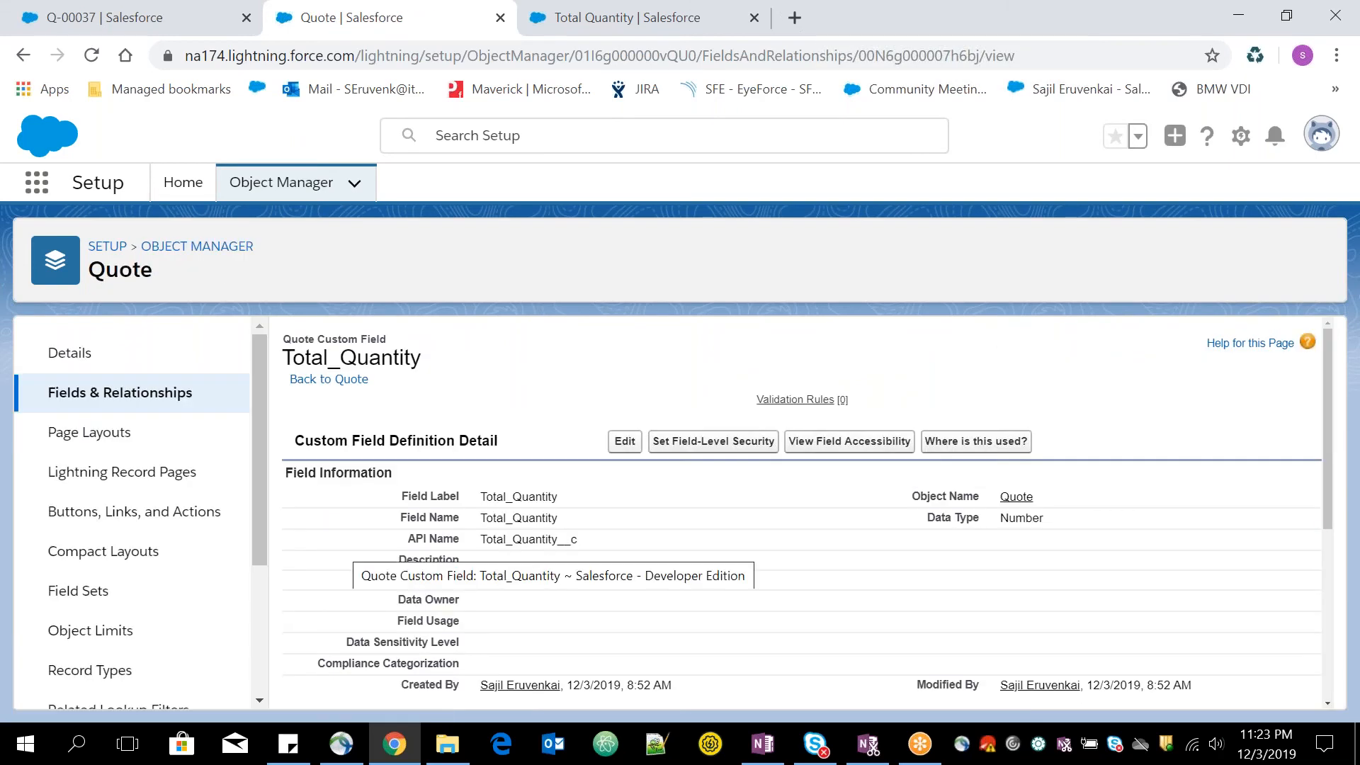
mouse_move(1328, 454)
left_mouse_down()
mouse_move(1342, 583)
mouse_move(1327, 436)
left_mouse_up()
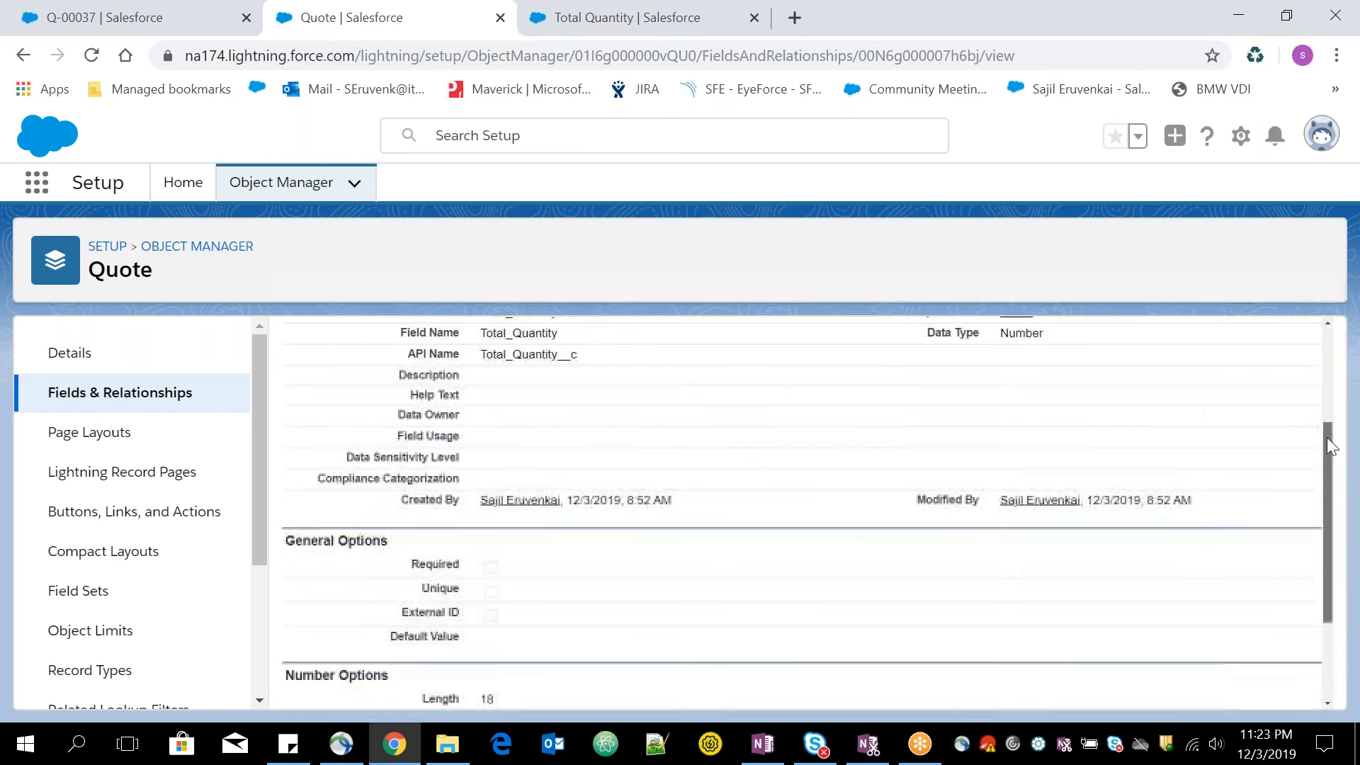
Return to the Quote object's field sets and reopen the Line Editor field set
left_click(82, 602)
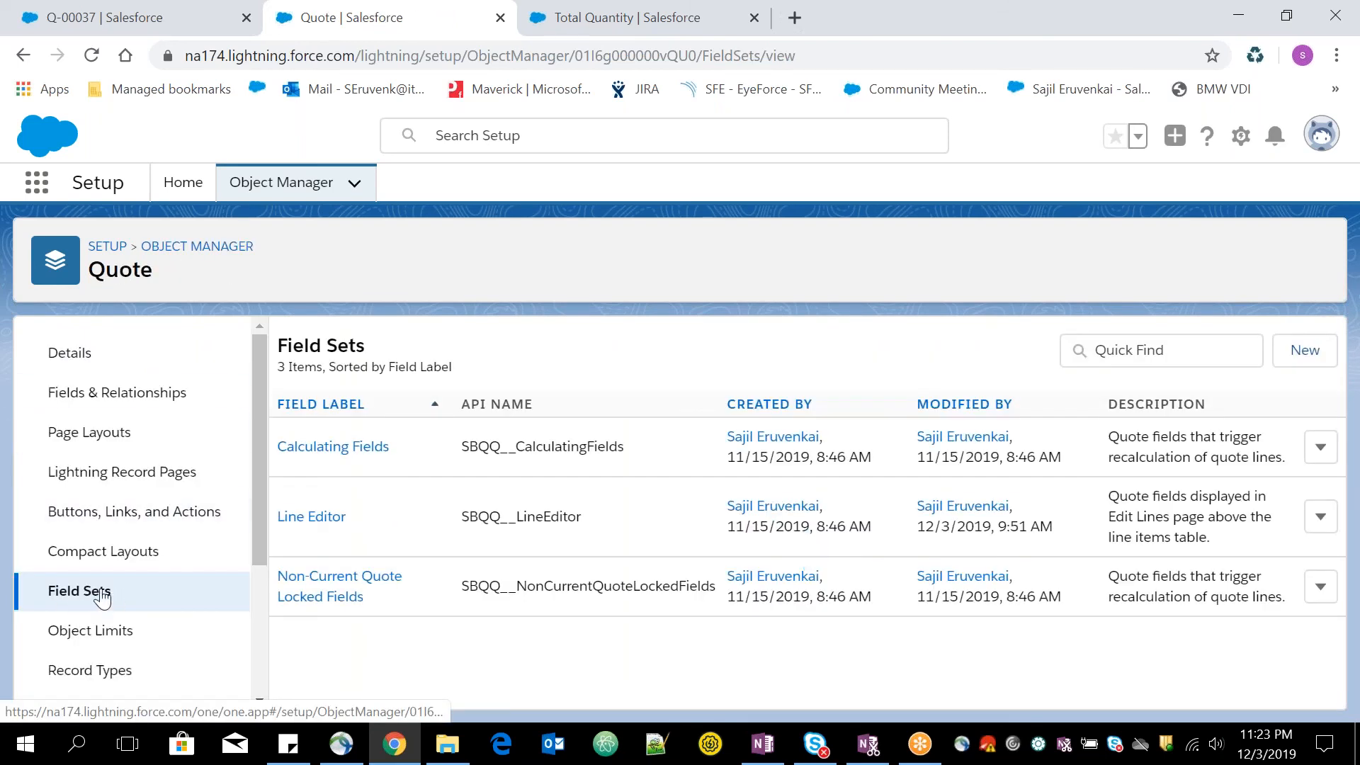
left_click(313, 517)
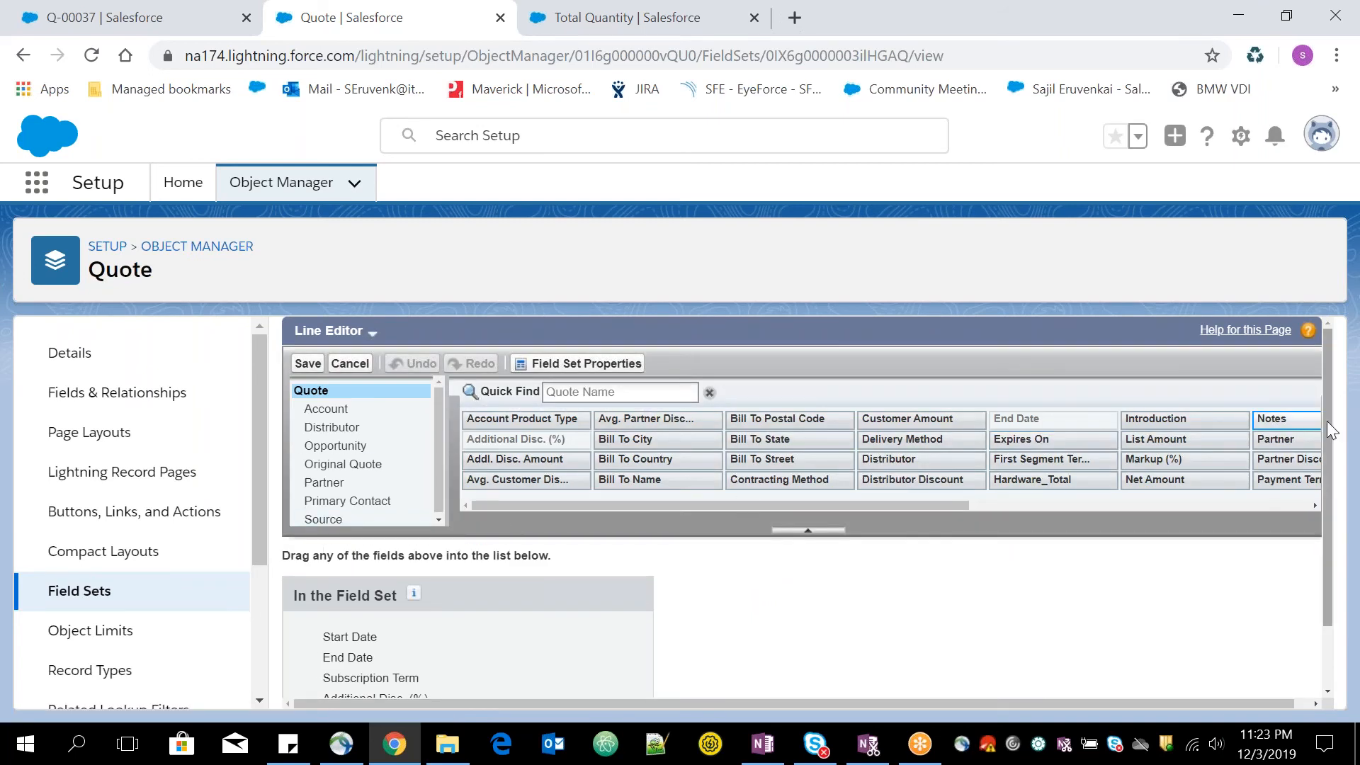
Move Start Date below Additional Disc. (%) in the Line Editor field set
scroll(1330, 432, "down", 2)
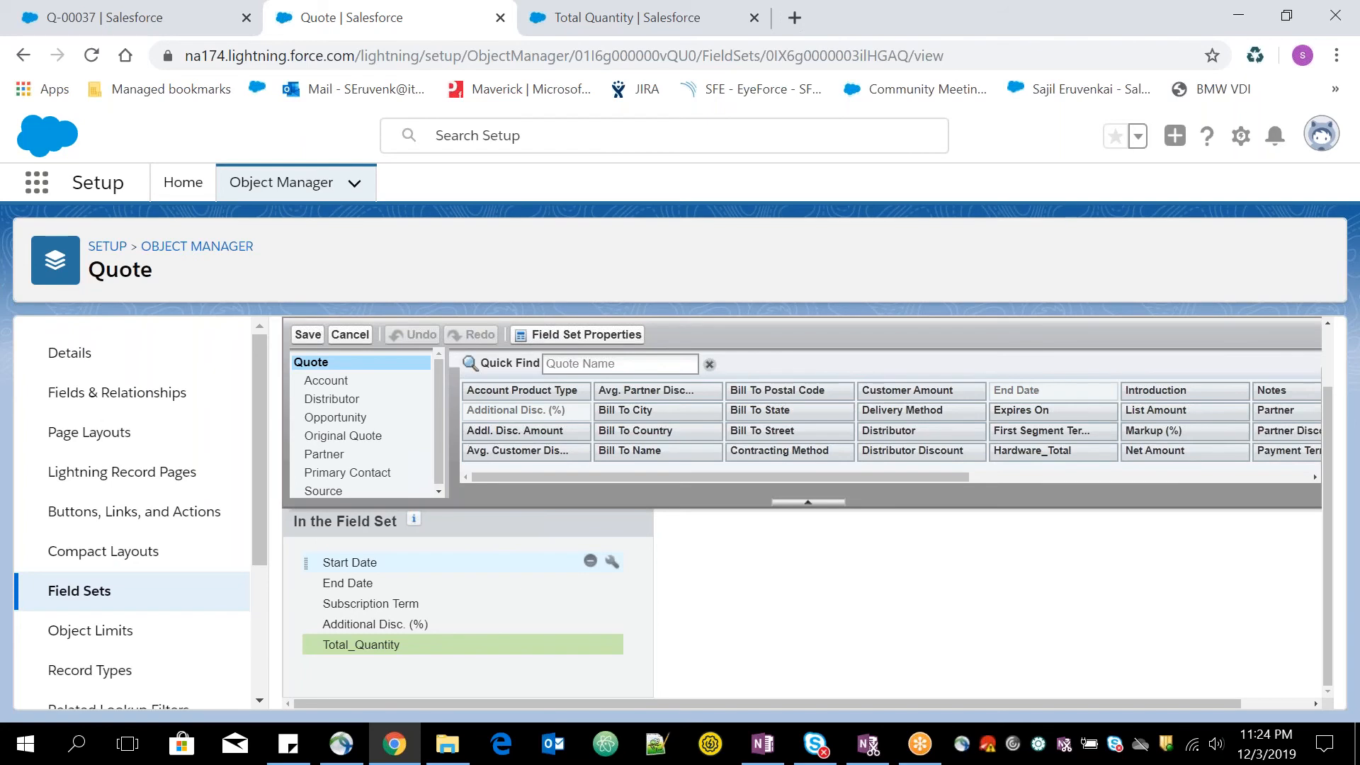
left_click_drag(383, 567, 387, 650)
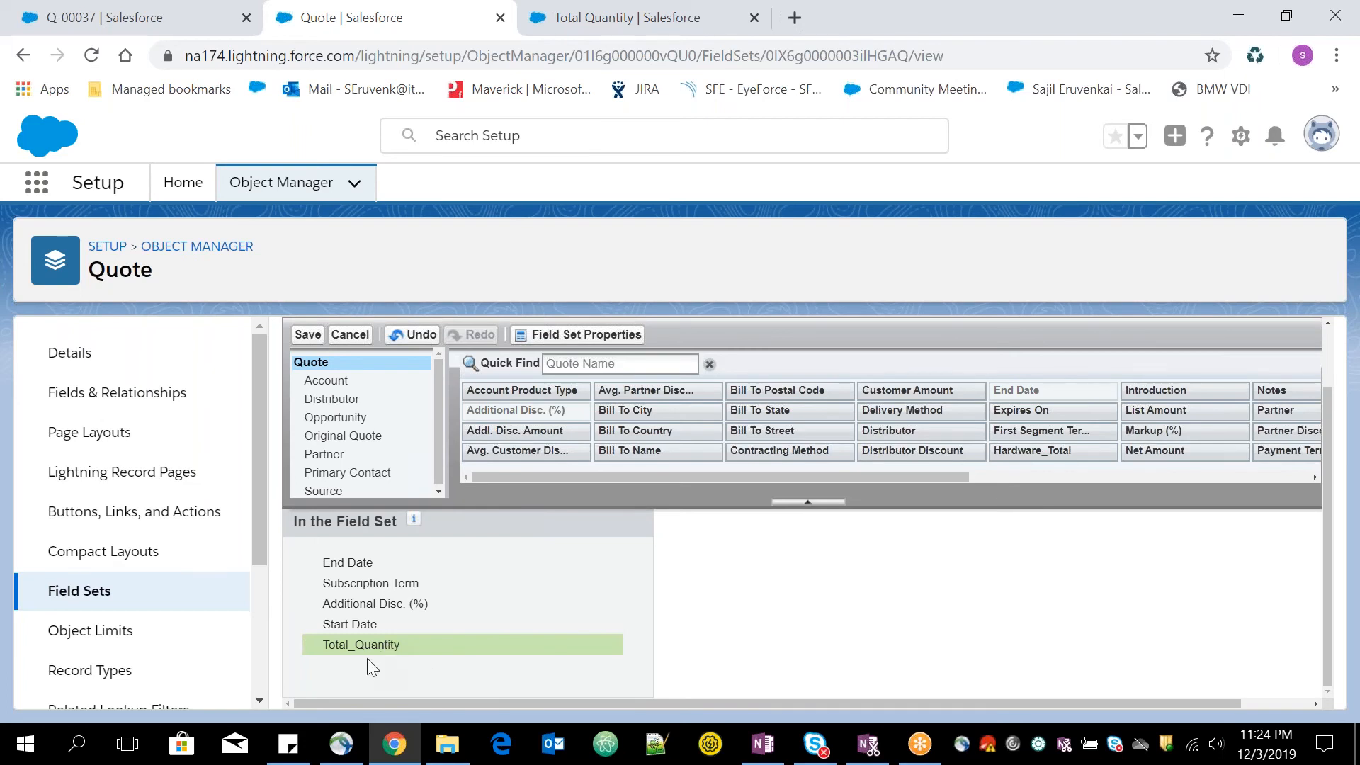
mouse_move(341, 651)
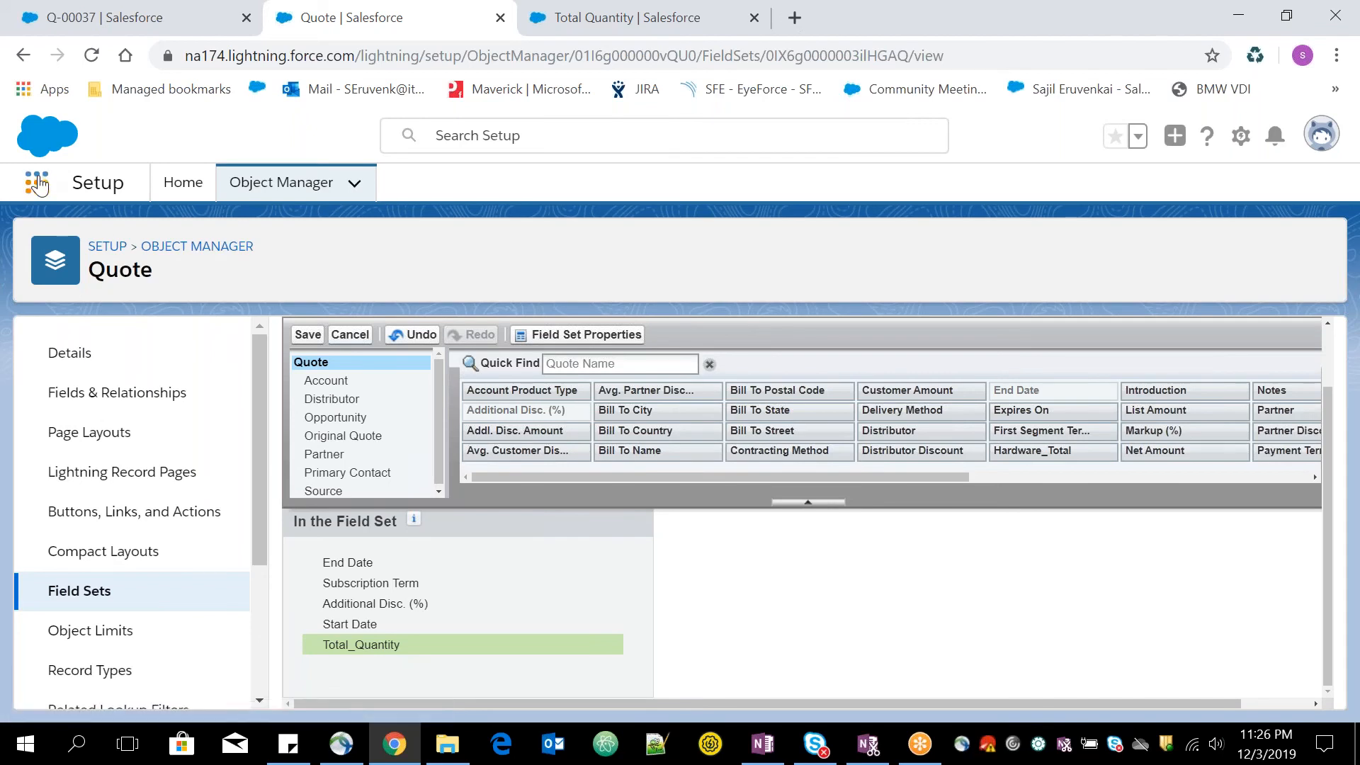
Search the available apps and items for "product", open Products and open the Security Console product record
left_click(37, 183)
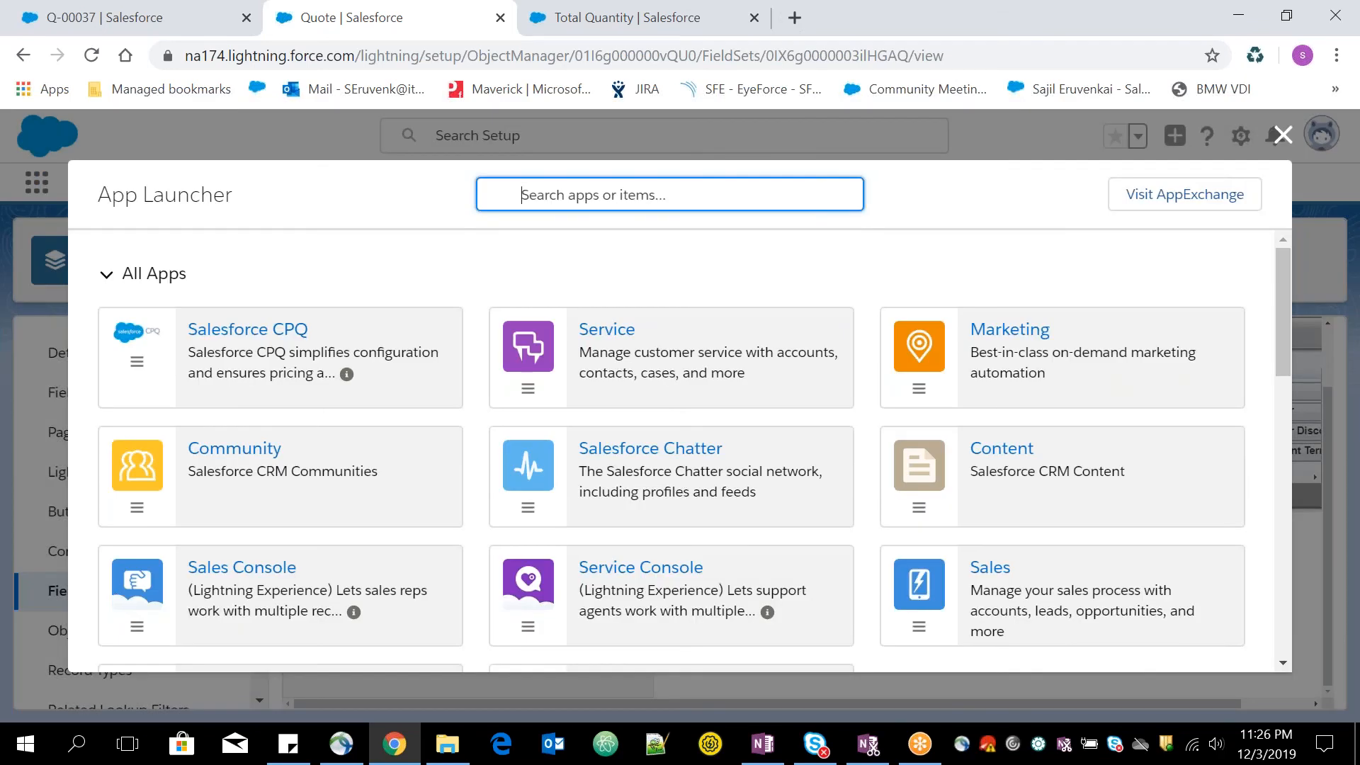
type("product")
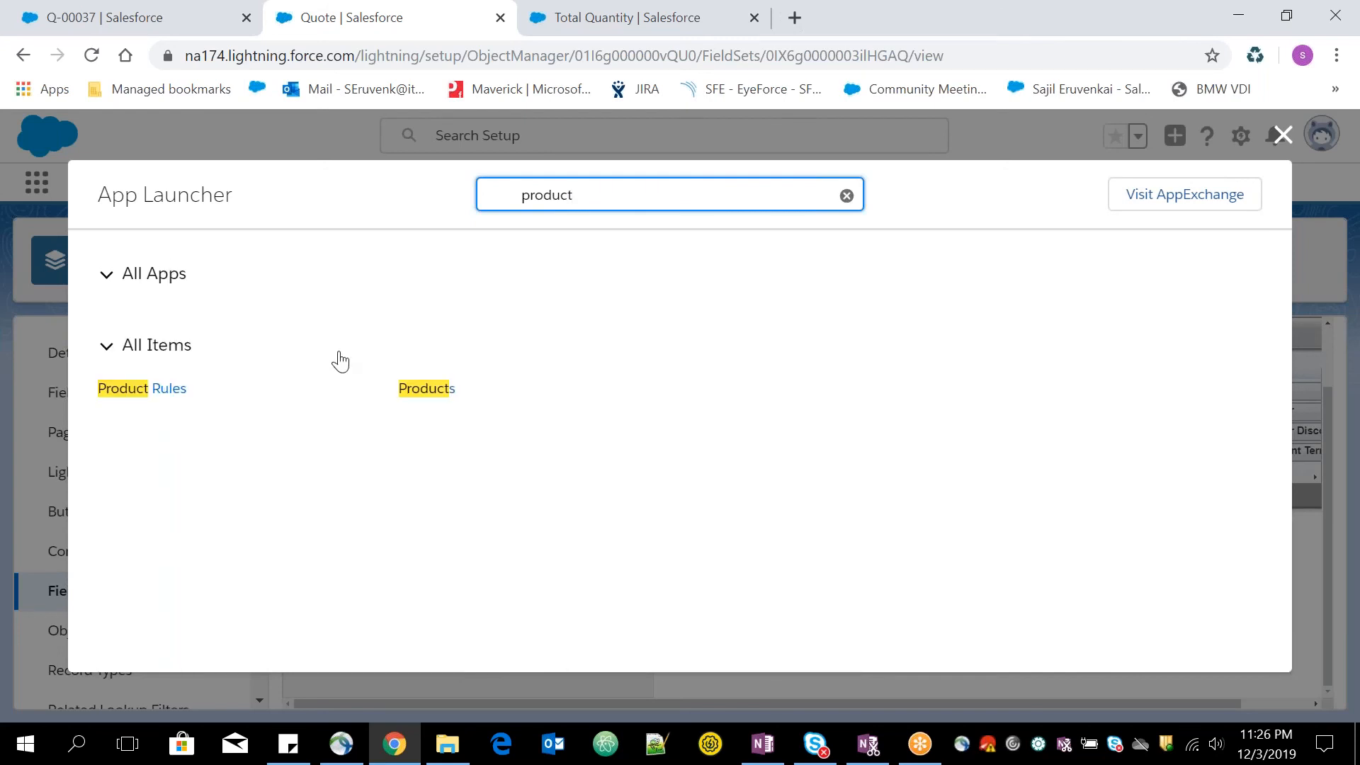
left_click(429, 391)
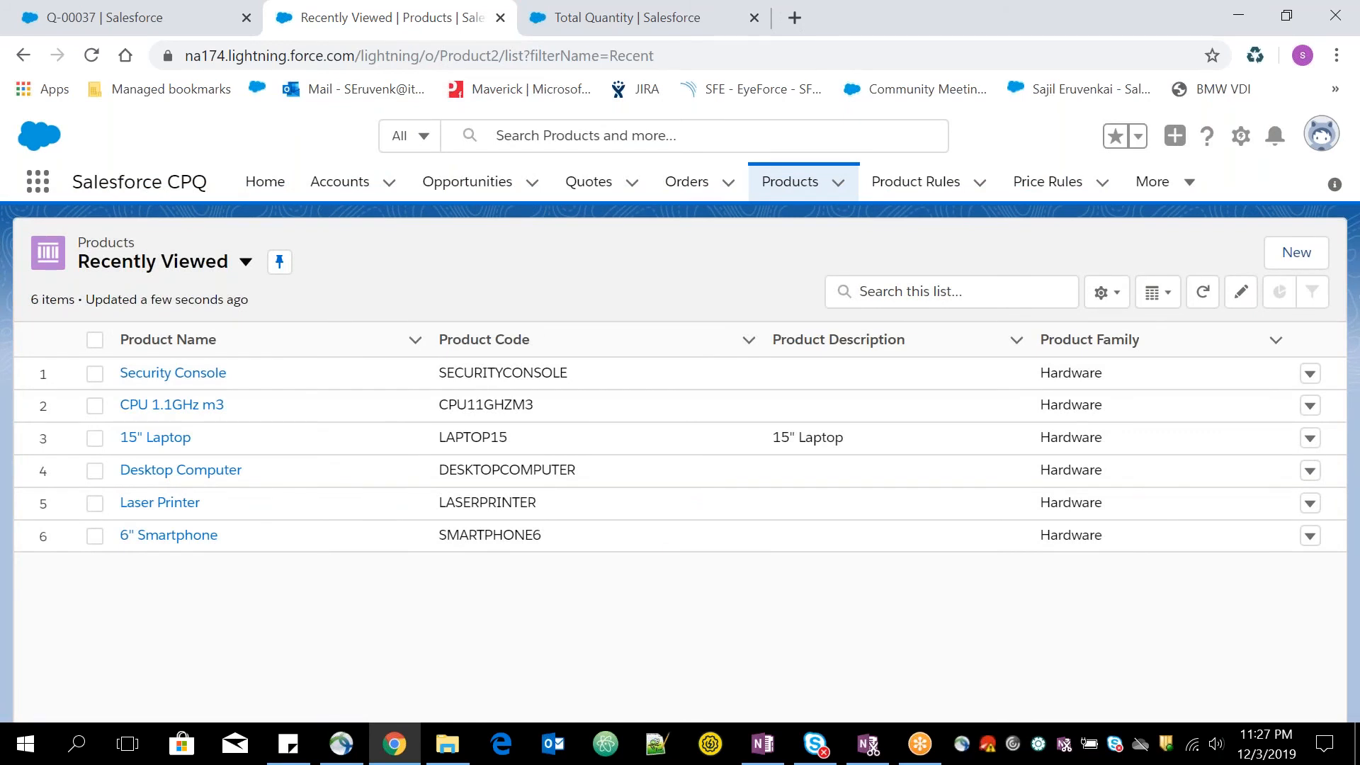
left_click(180, 374)
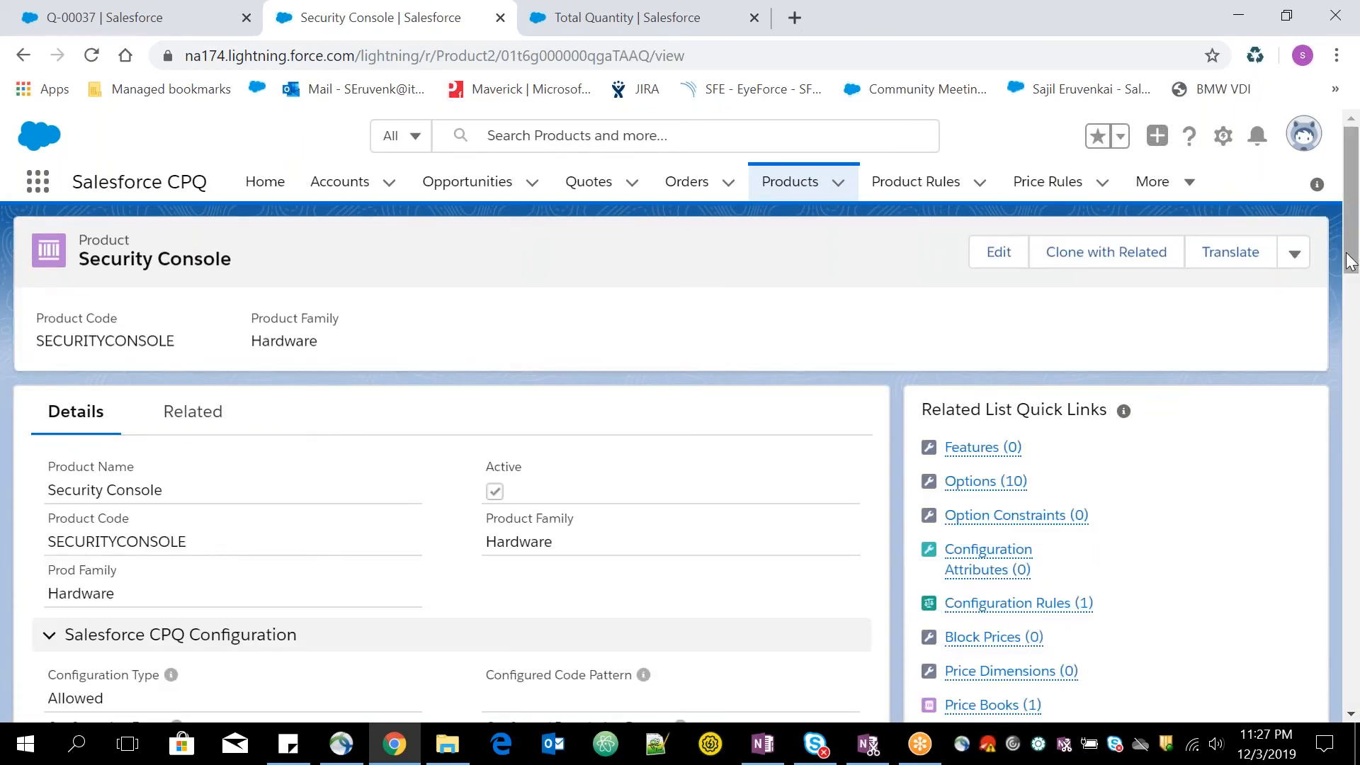
Look through Security Console's details and search the page for "pricing" to find its pricing fields
left_click_drag(1356, 259, 1348, 762)
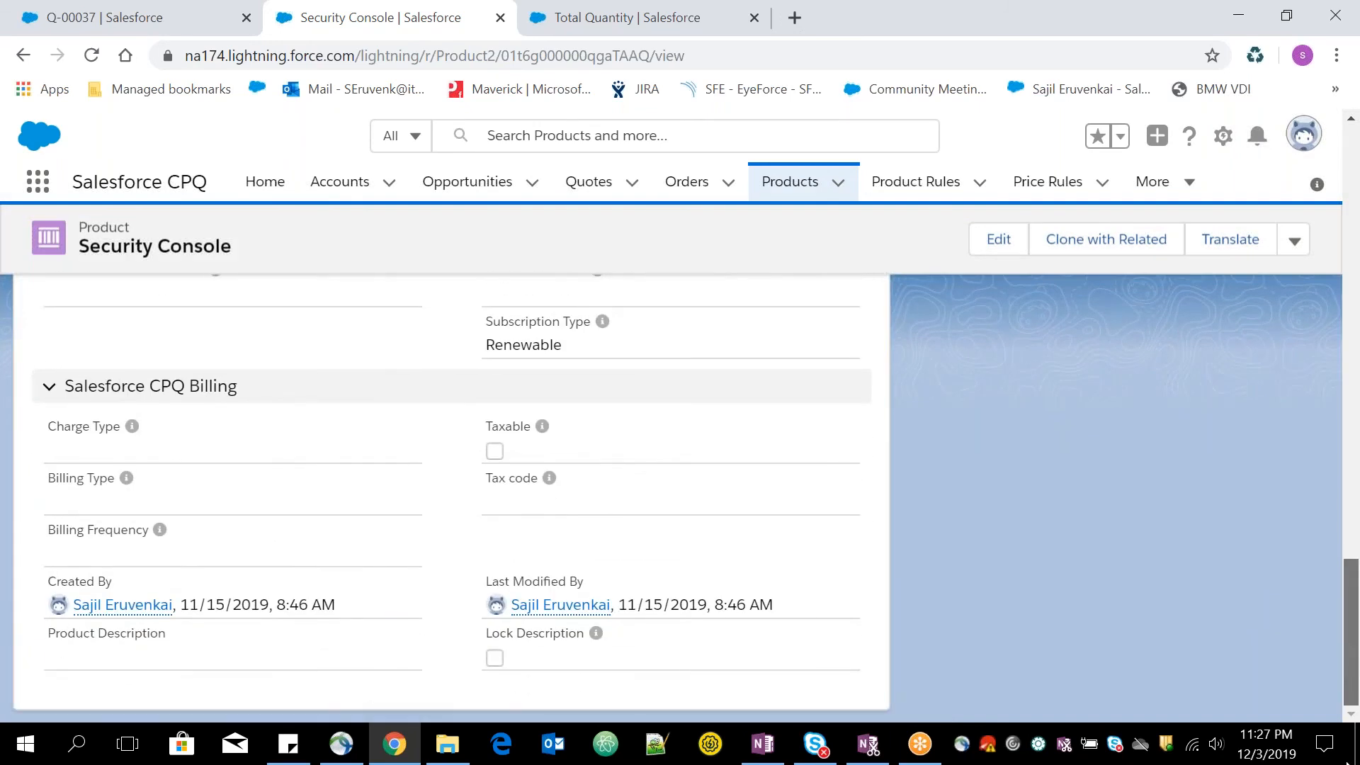
scroll(1336, 604, "up", 5)
scroll(1335, 604, "down", 2)
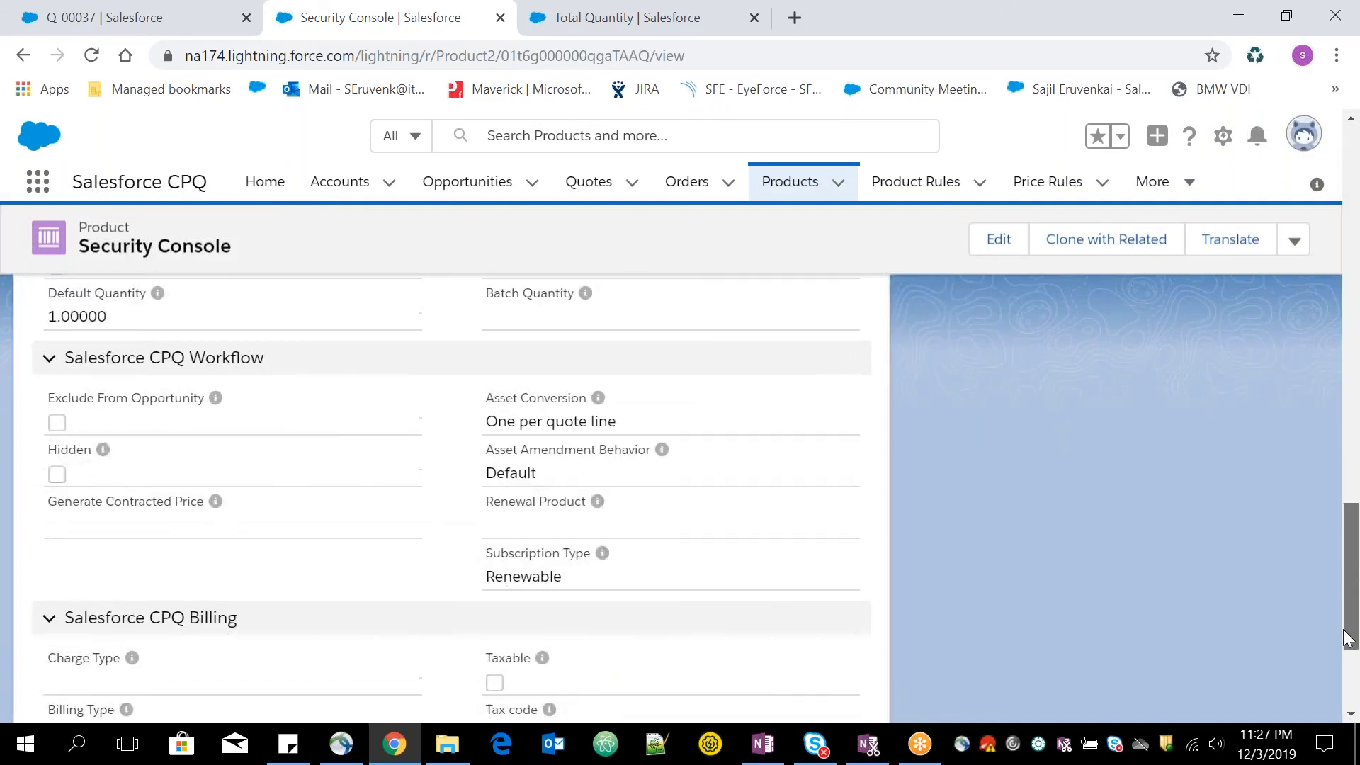
scroll(1338, 566, "up", 4)
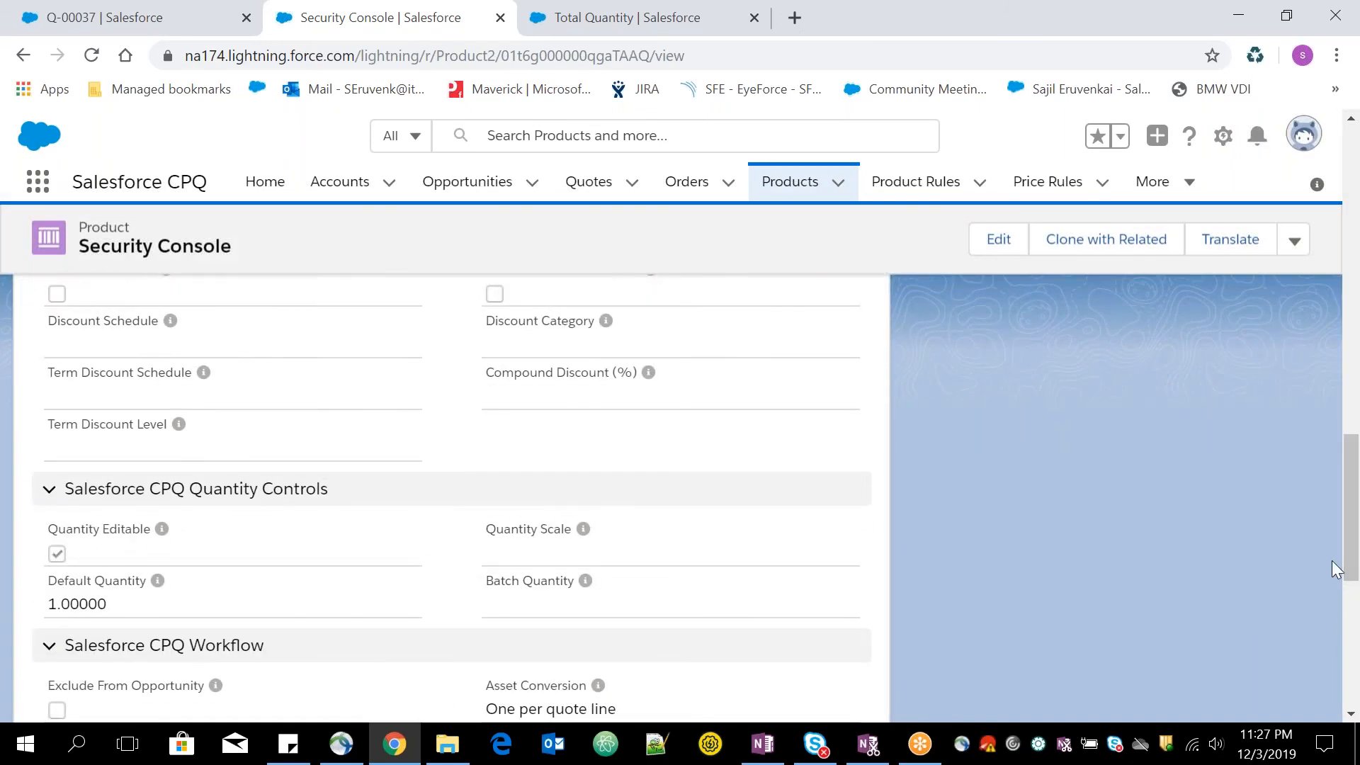
key("ctrl+f")
type("pr")
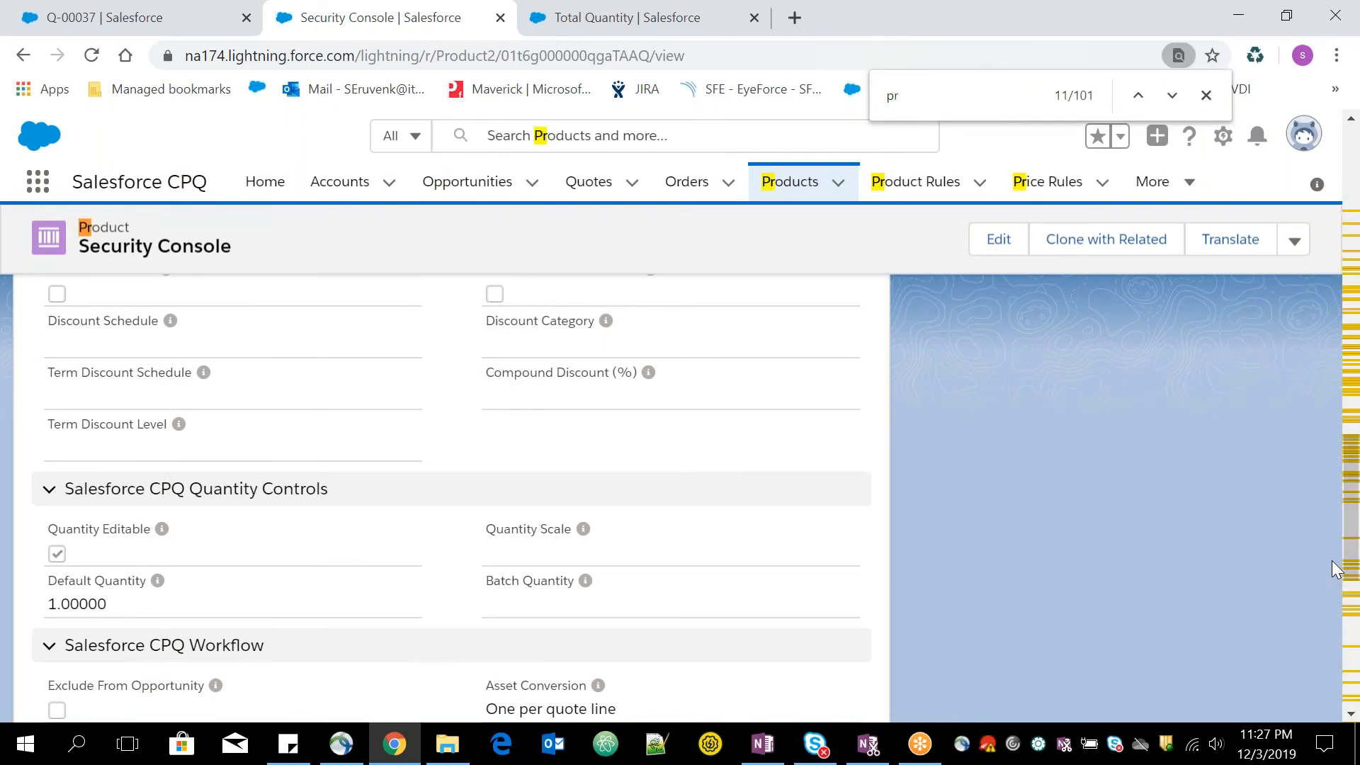
type("icing")
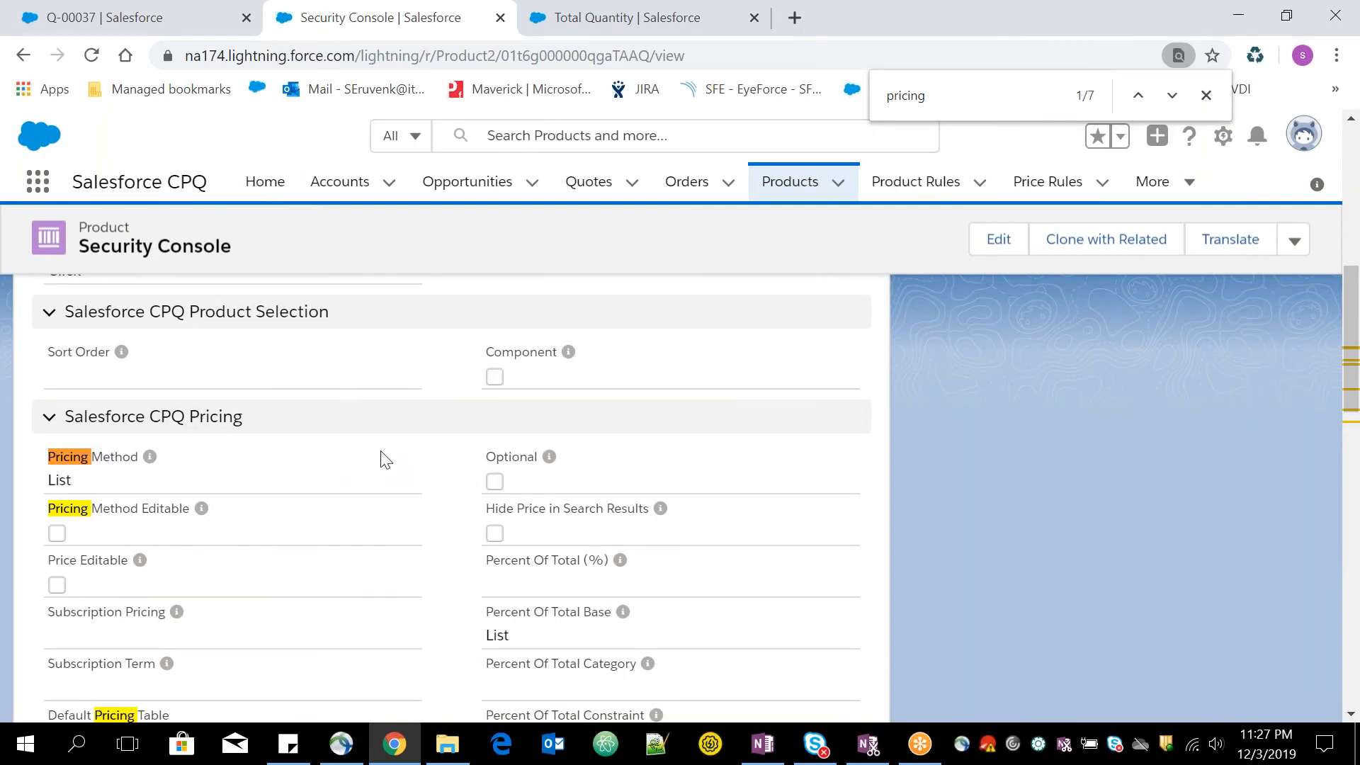
Edit the Security Console product and set its Pricing Method to Block
left_click(995, 250)
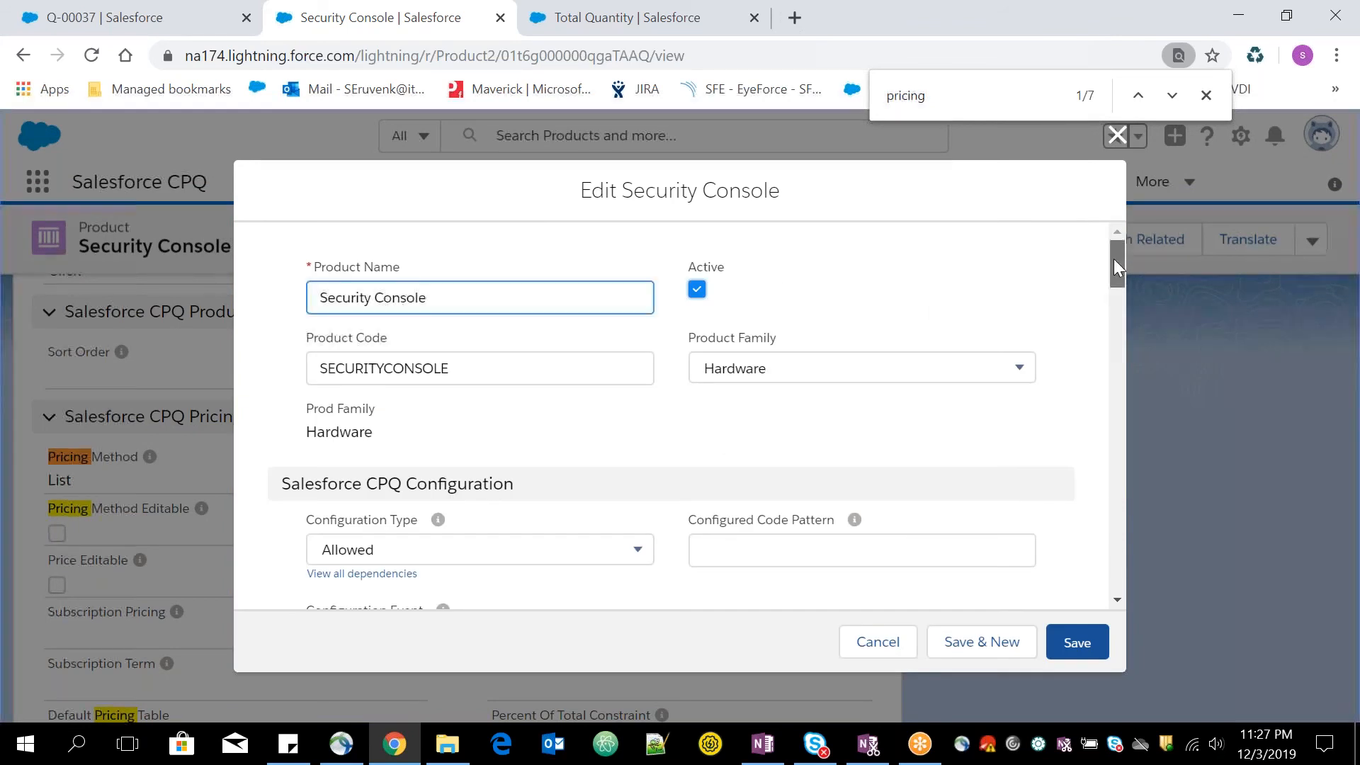
scroll(1114, 258, "down", 1)
scroll(1116, 277, "down", 2)
left_click_drag(1116, 286, 1125, 359)
left_click(460, 353)
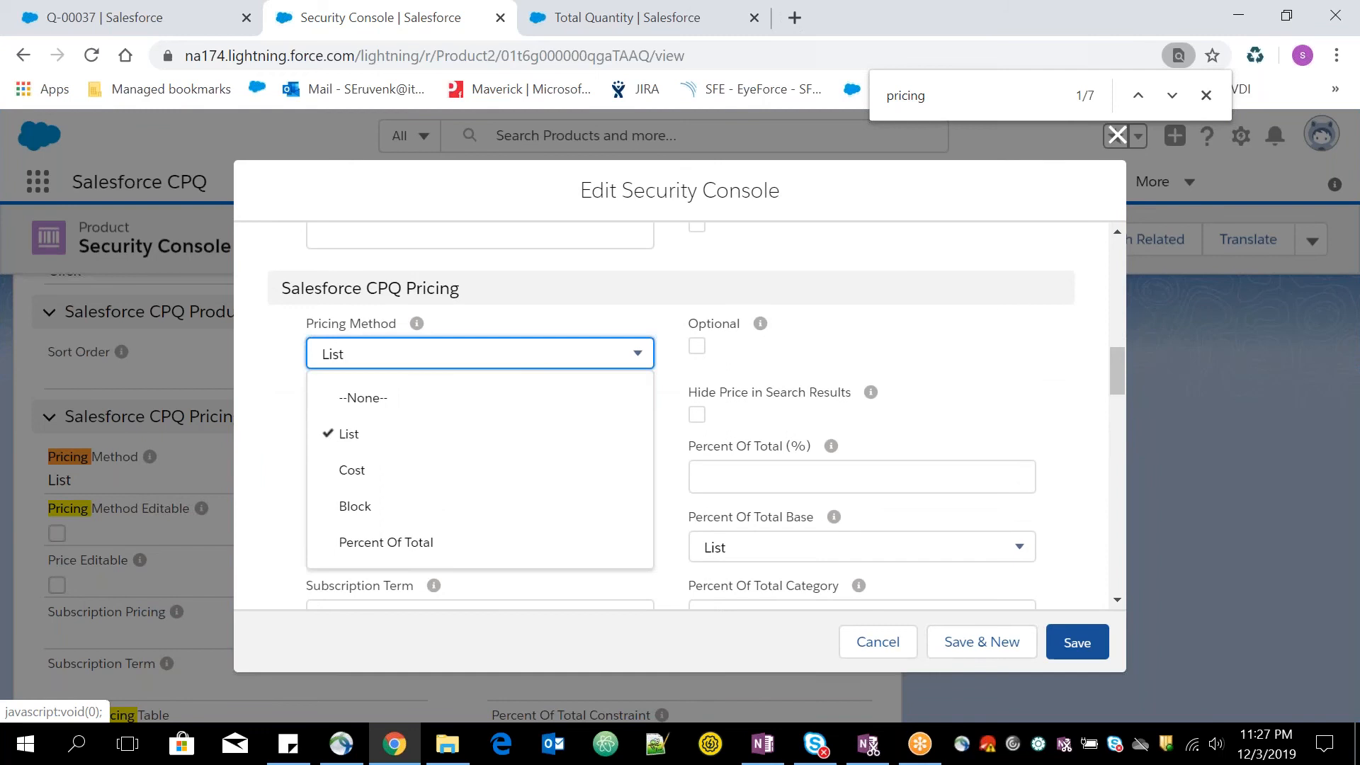
left_click(383, 504)
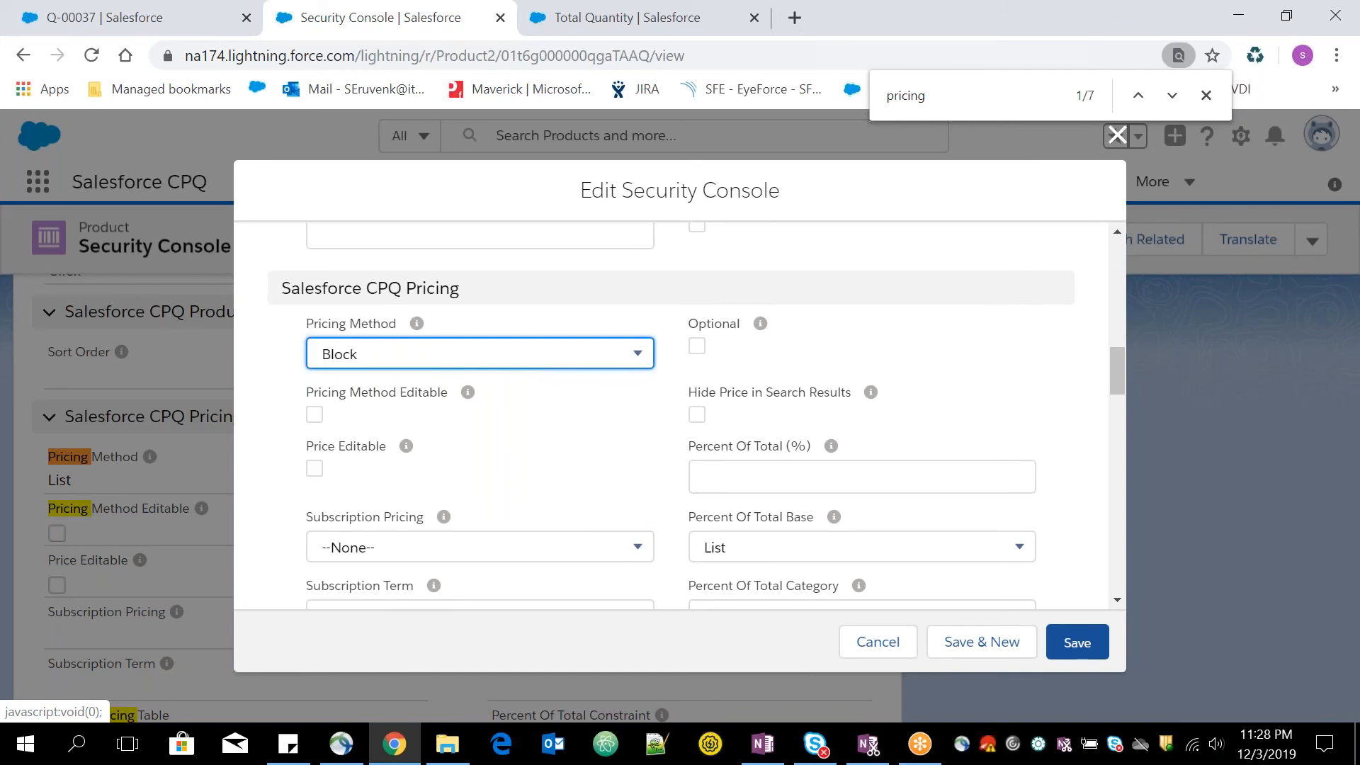
Check the Block Pricing Field selection and the available Pricing Method options in the product's CPQ pricing section
left_click_drag(1116, 368, 1119, 400)
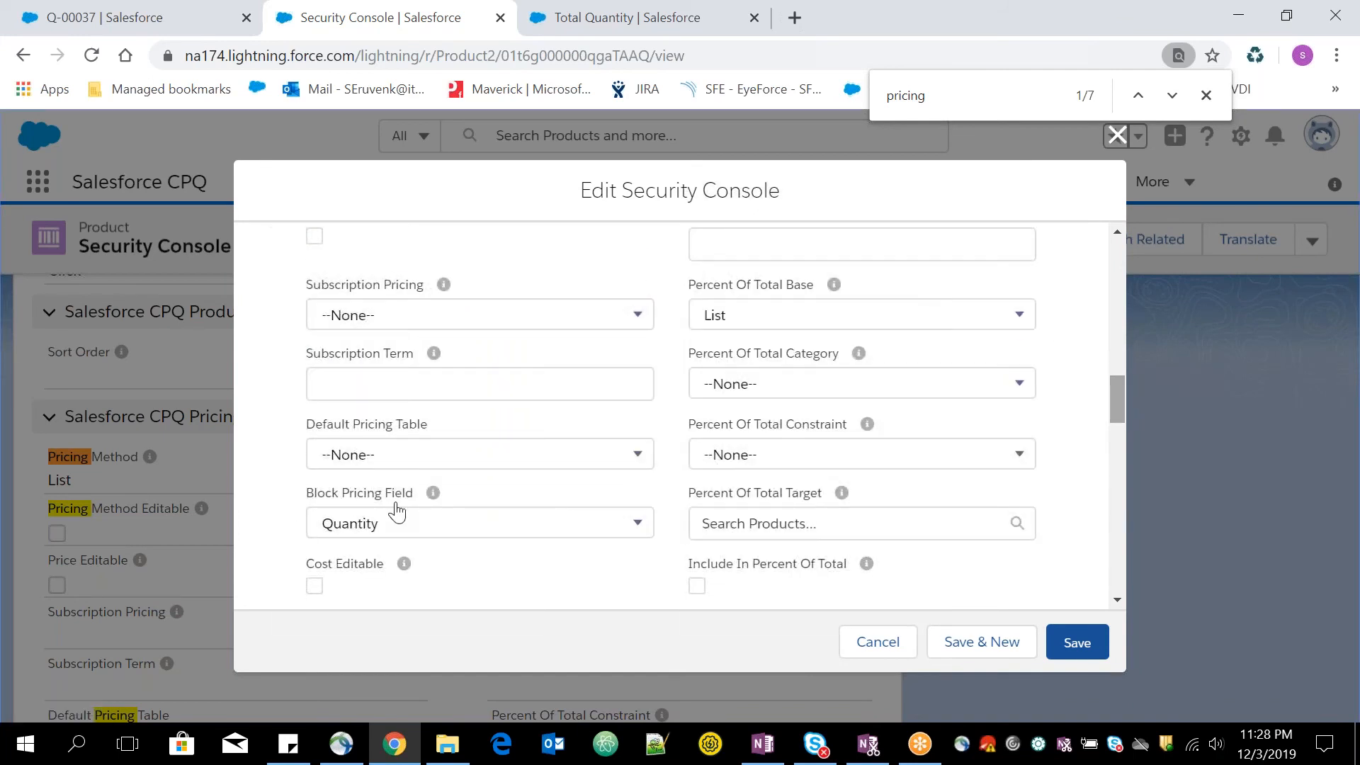
left_click(425, 524)
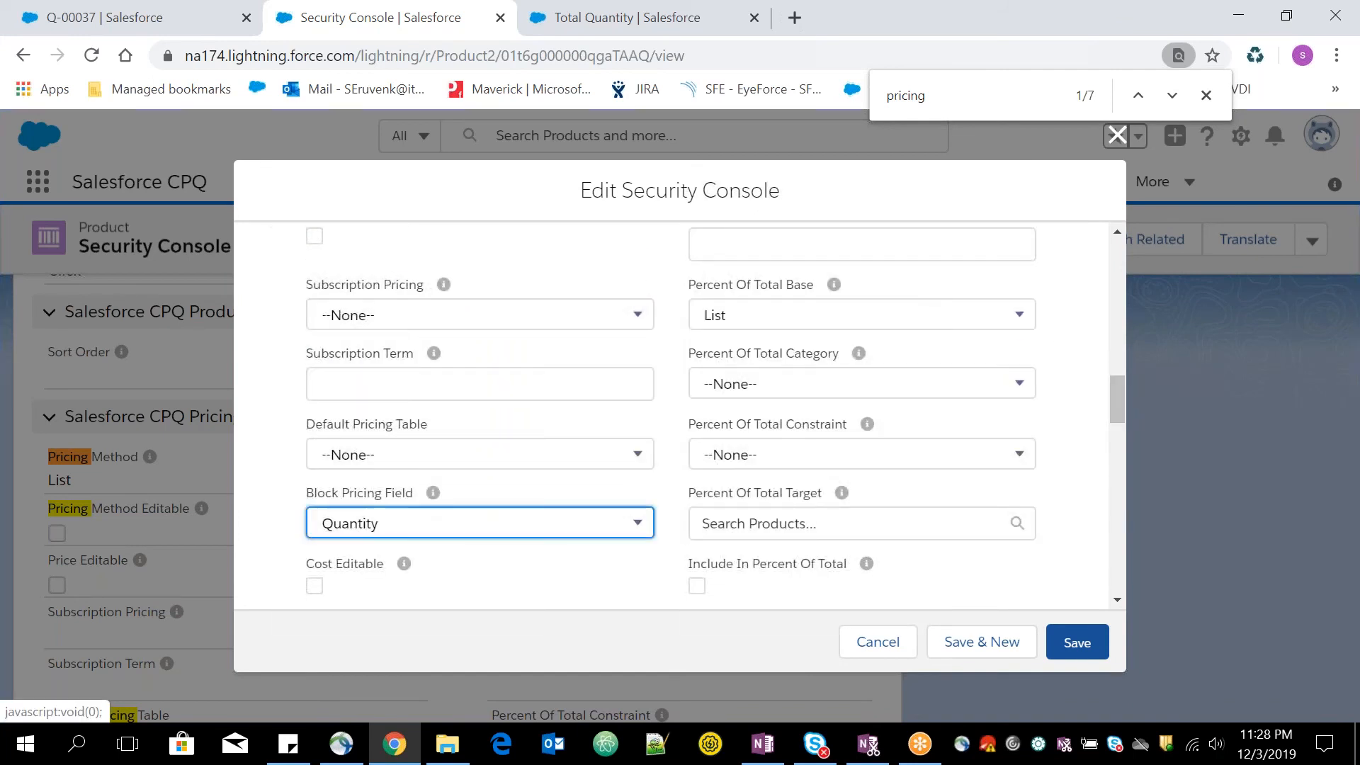
left_click(443, 522)
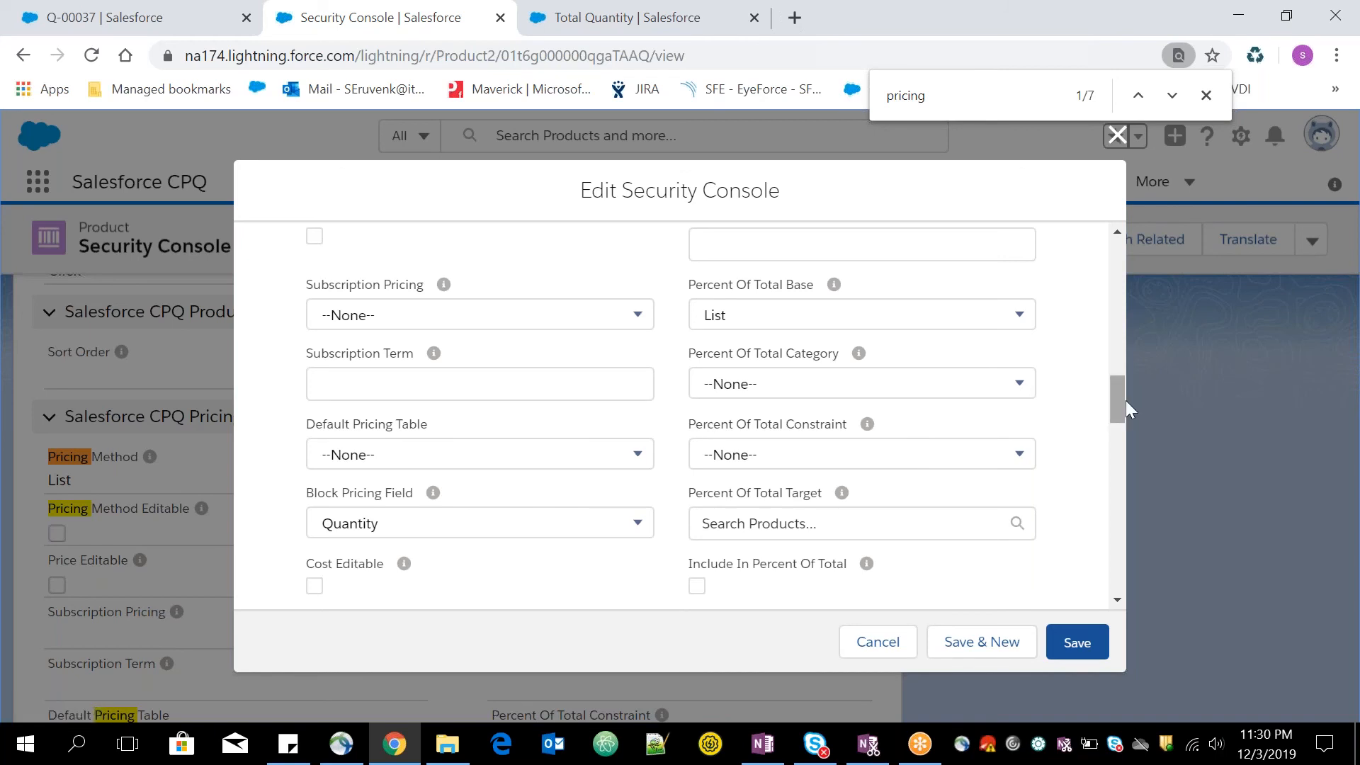
left_click_drag(1111, 401, 1111, 367)
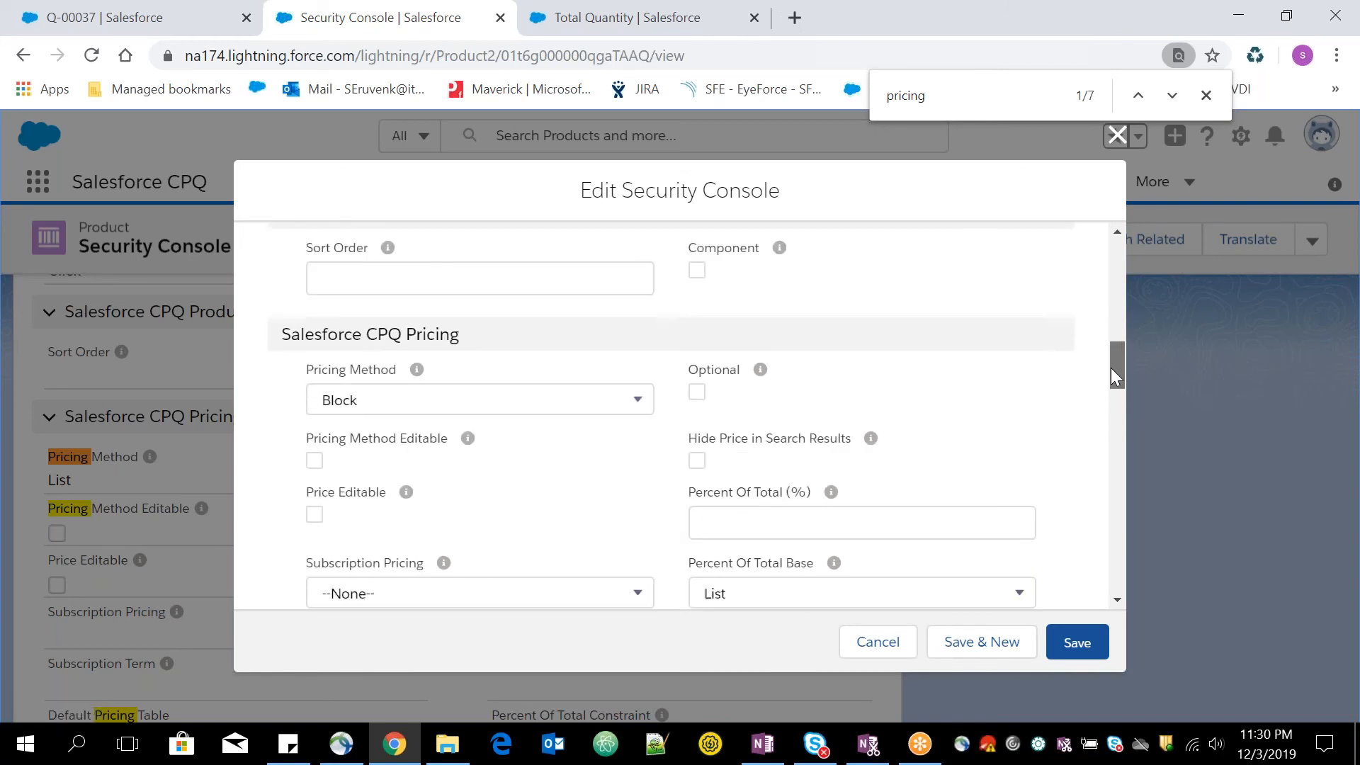
left_click(332, 404)
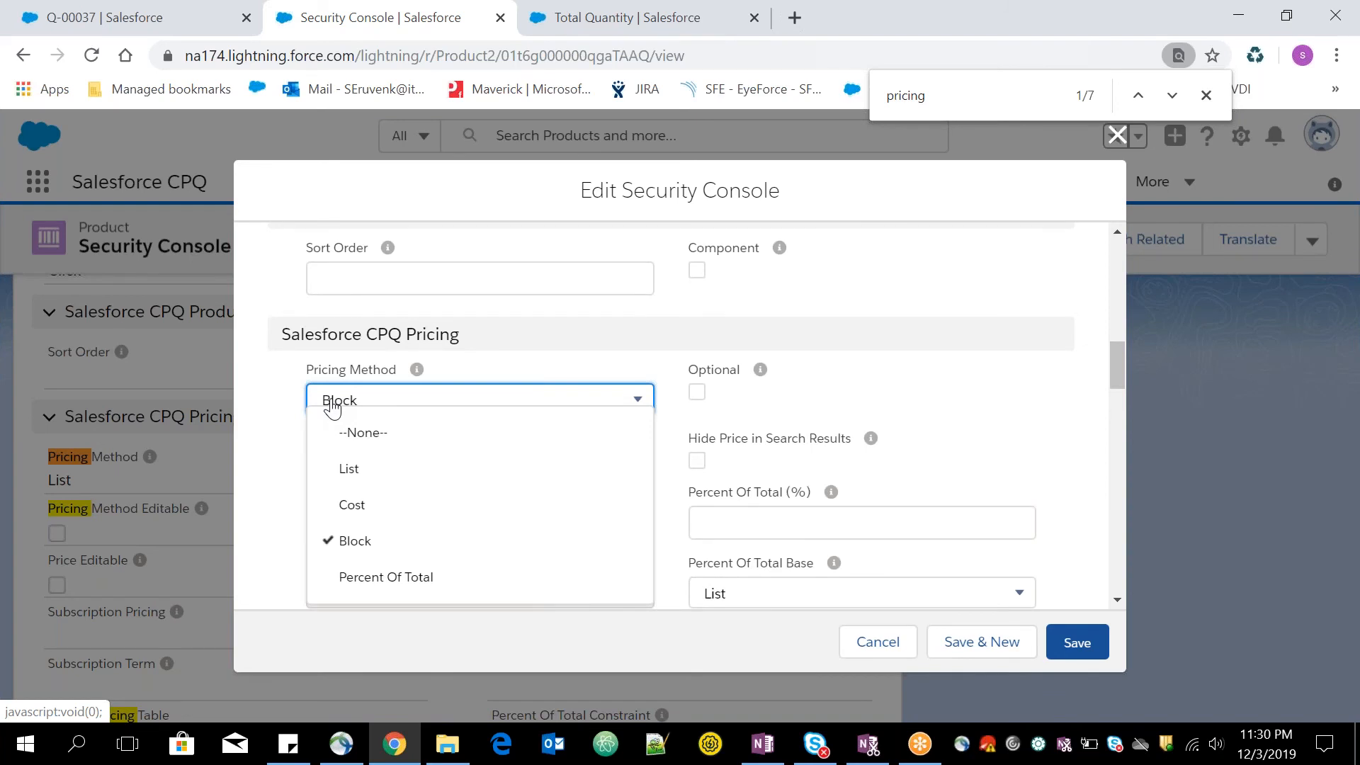
left_click(333, 409)
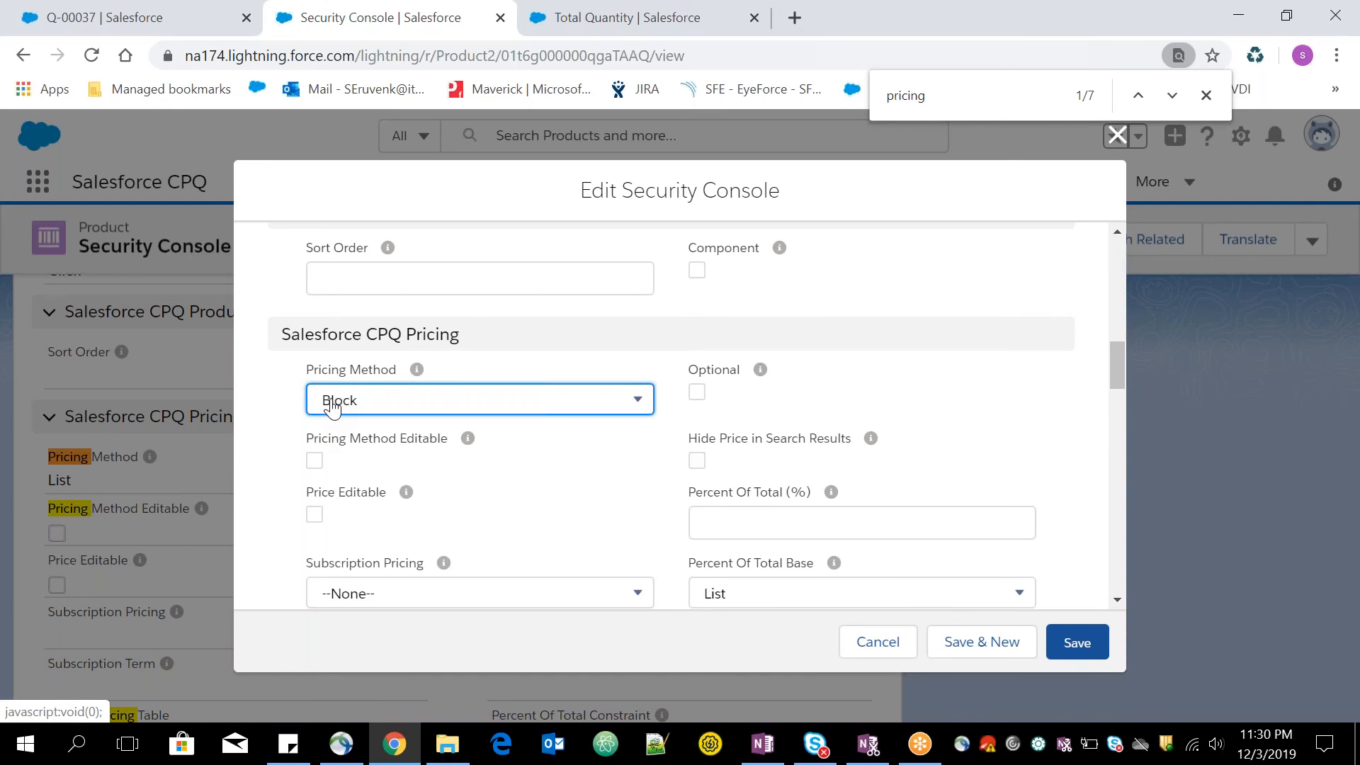
left_click_drag(307, 369, 395, 368)
left_click(402, 374)
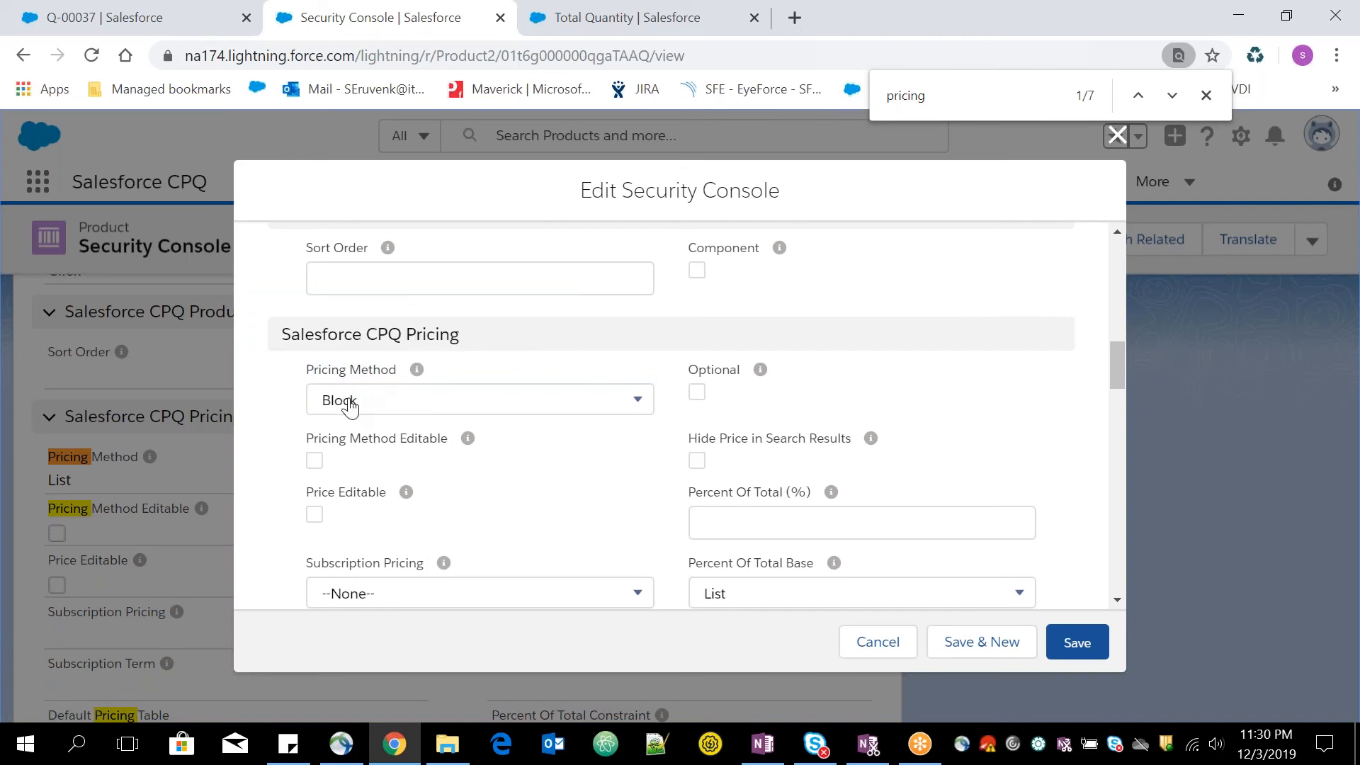
Review the remaining CPQ pricing fields and save the Security Console product
left_click_drag(1119, 372, 1120, 412)
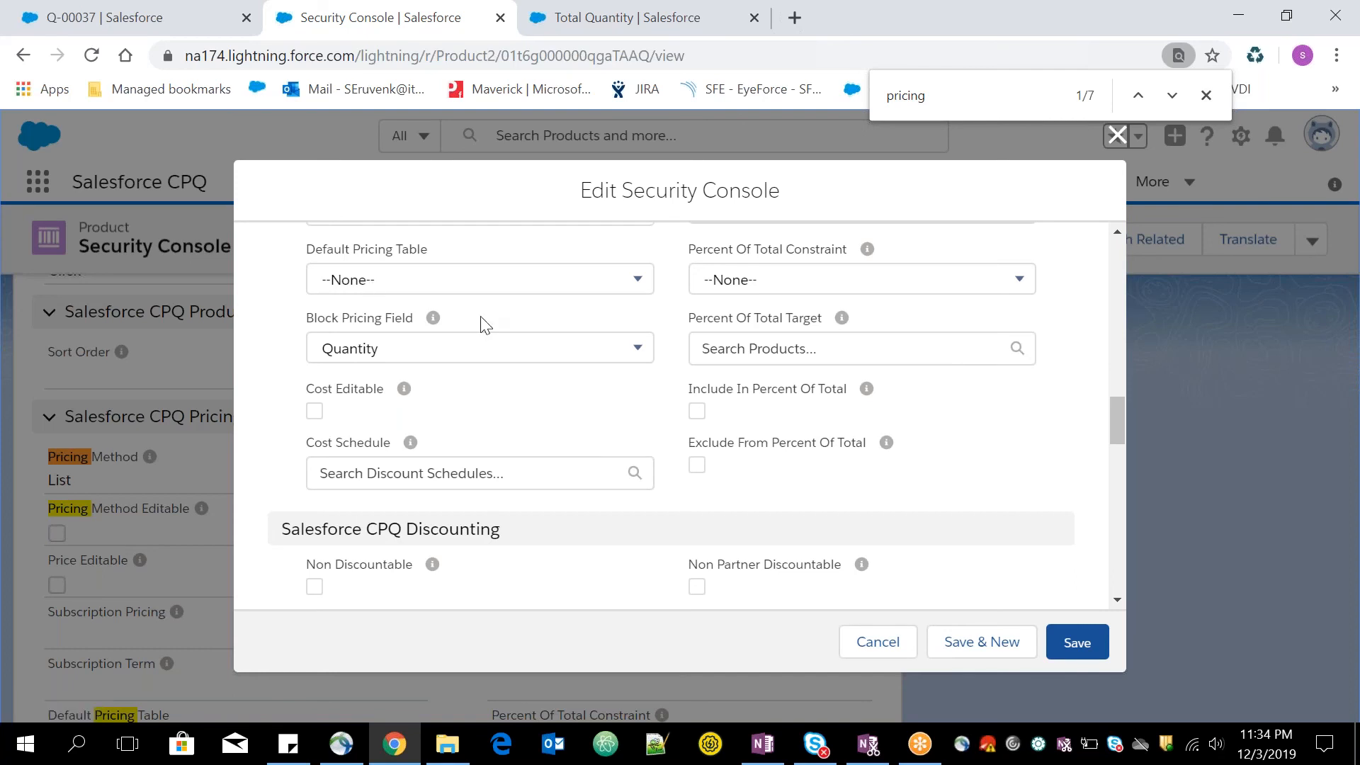
left_click_drag(1120, 392, 1121, 348)
scroll(1122, 349, "down", 3)
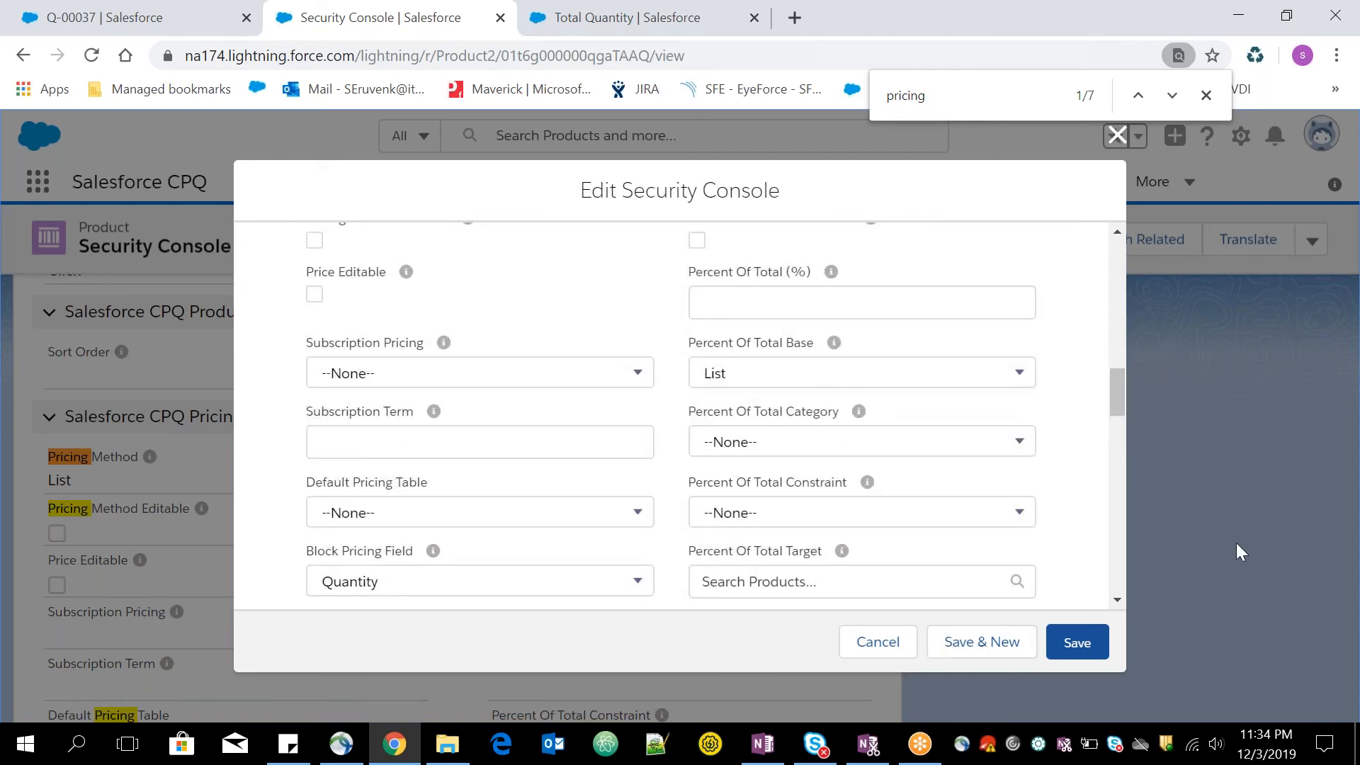
left_click(1074, 645)
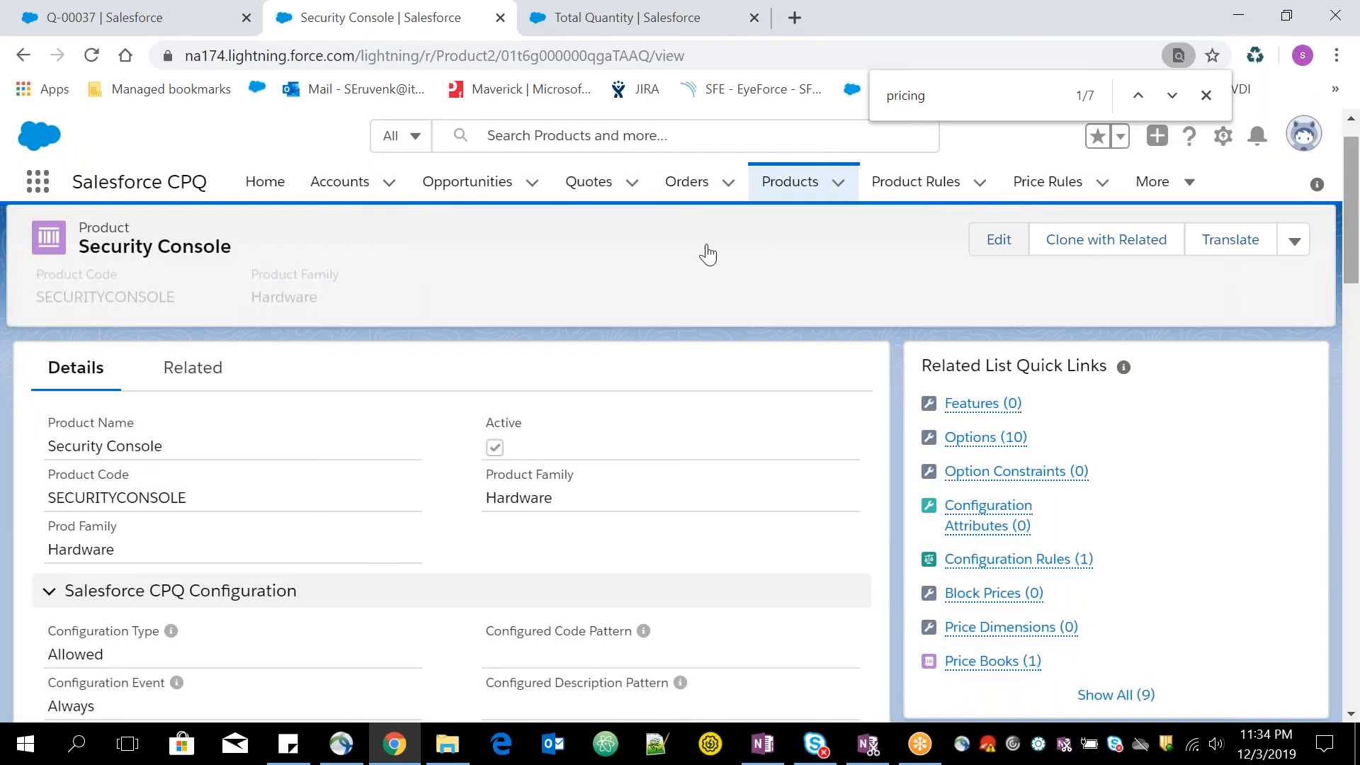
Start a new related block price for Security Console named Quantity Range 1, with lower bound 0, upper bound 5 and price $120.00
left_click(160, 382)
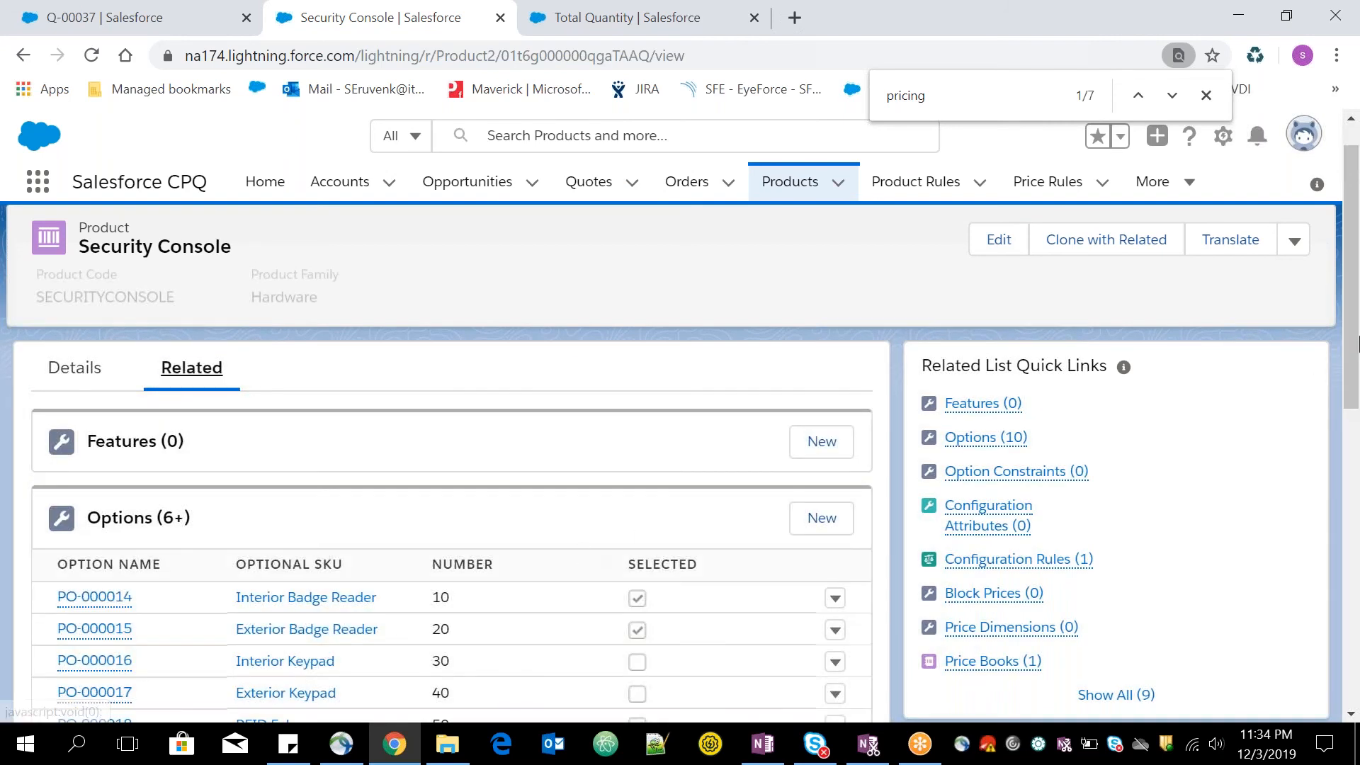
left_click_drag(1357, 347, 1356, 588)
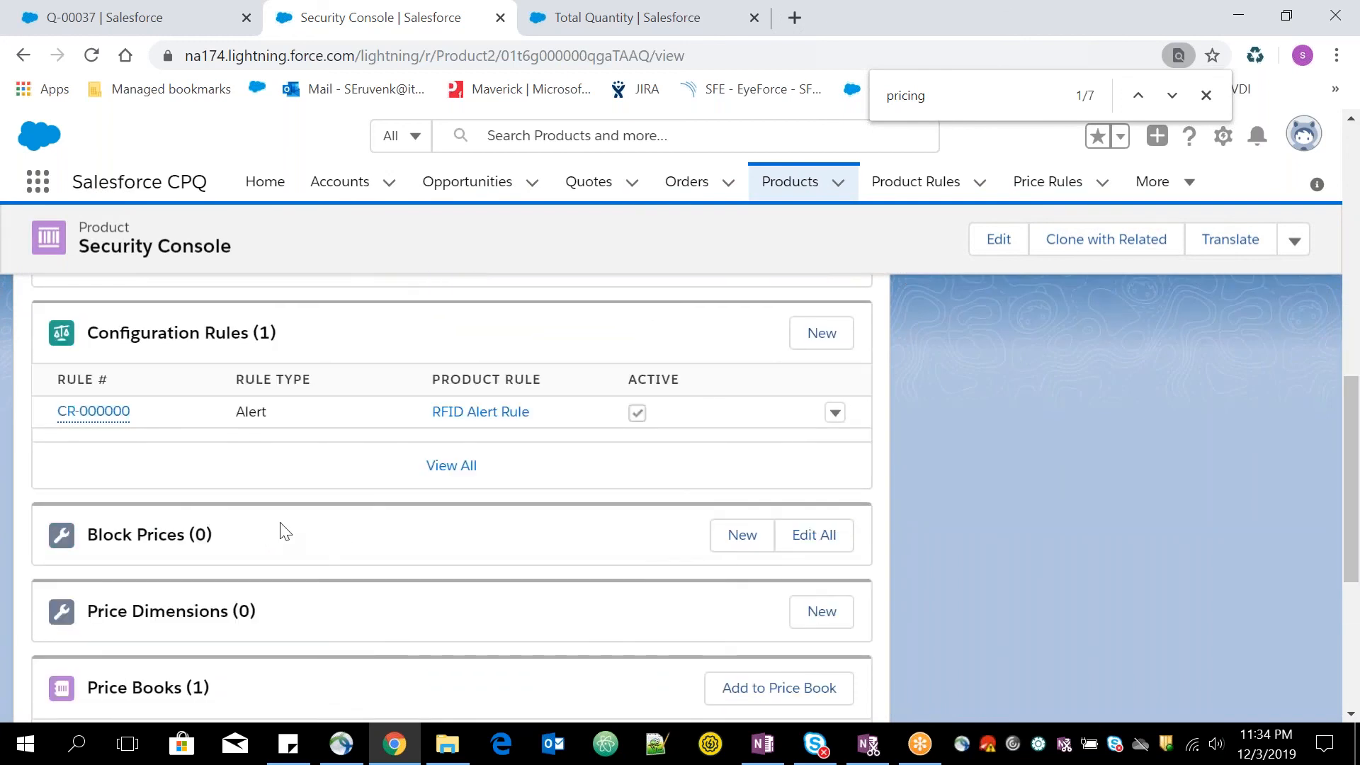
left_click(740, 536)
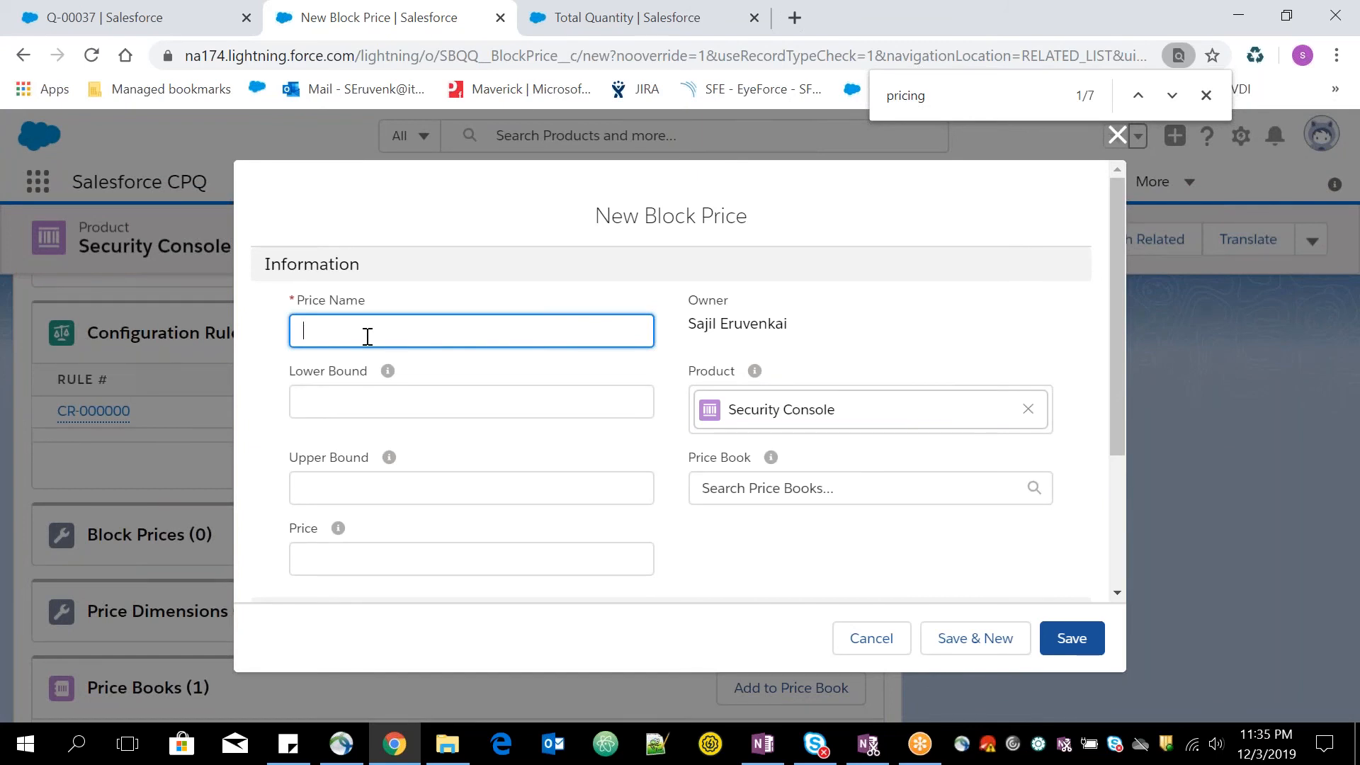
type("Quantity Range 1")
left_click(347, 404)
type("0")
left_click(357, 477)
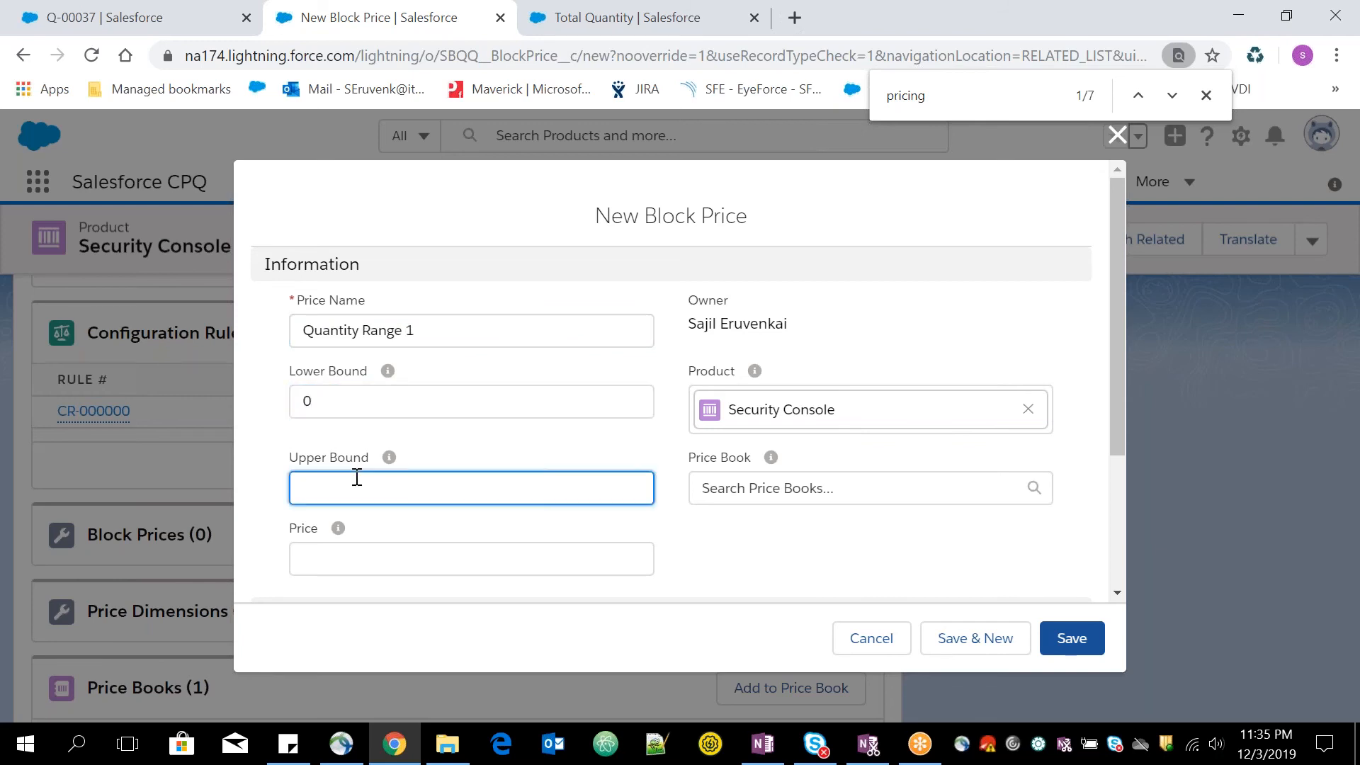
type("5")
left_click(429, 527)
left_click(448, 557)
type("120")
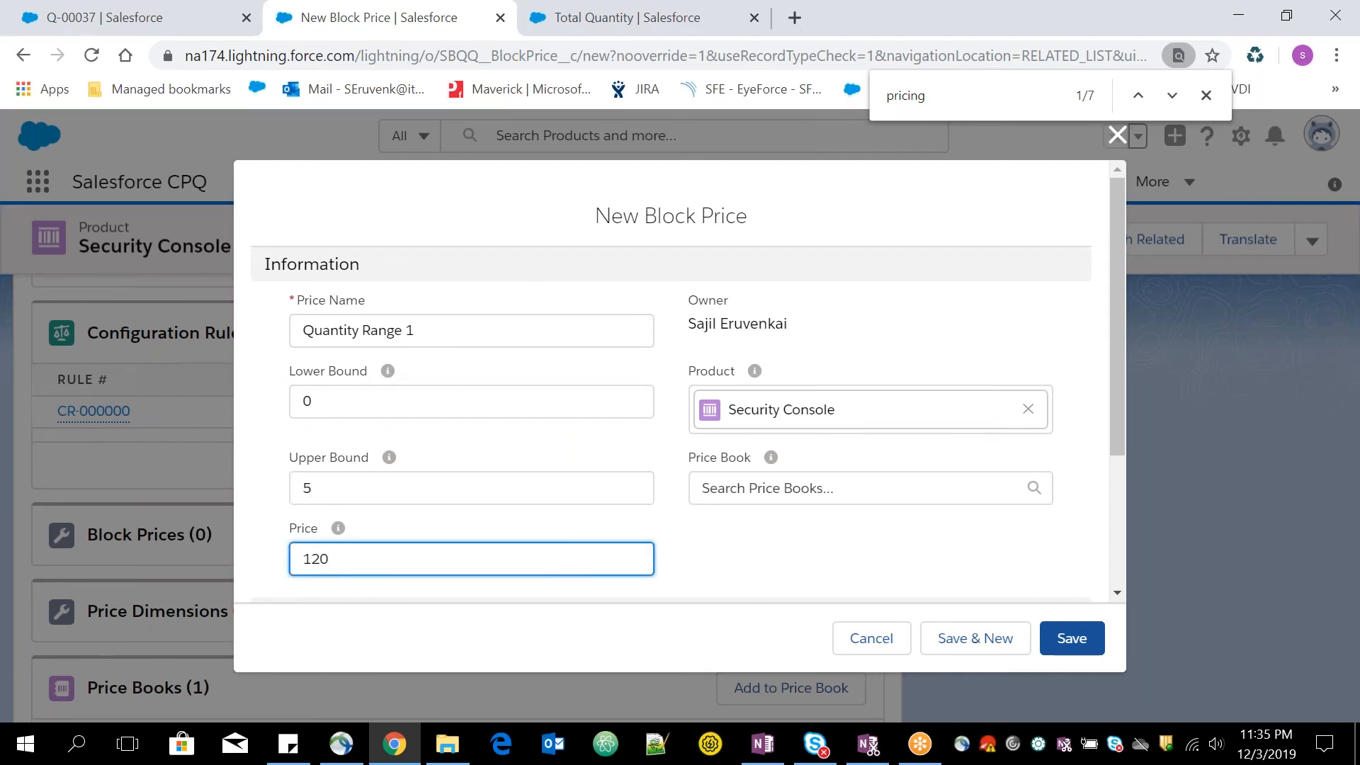
left_click(764, 217)
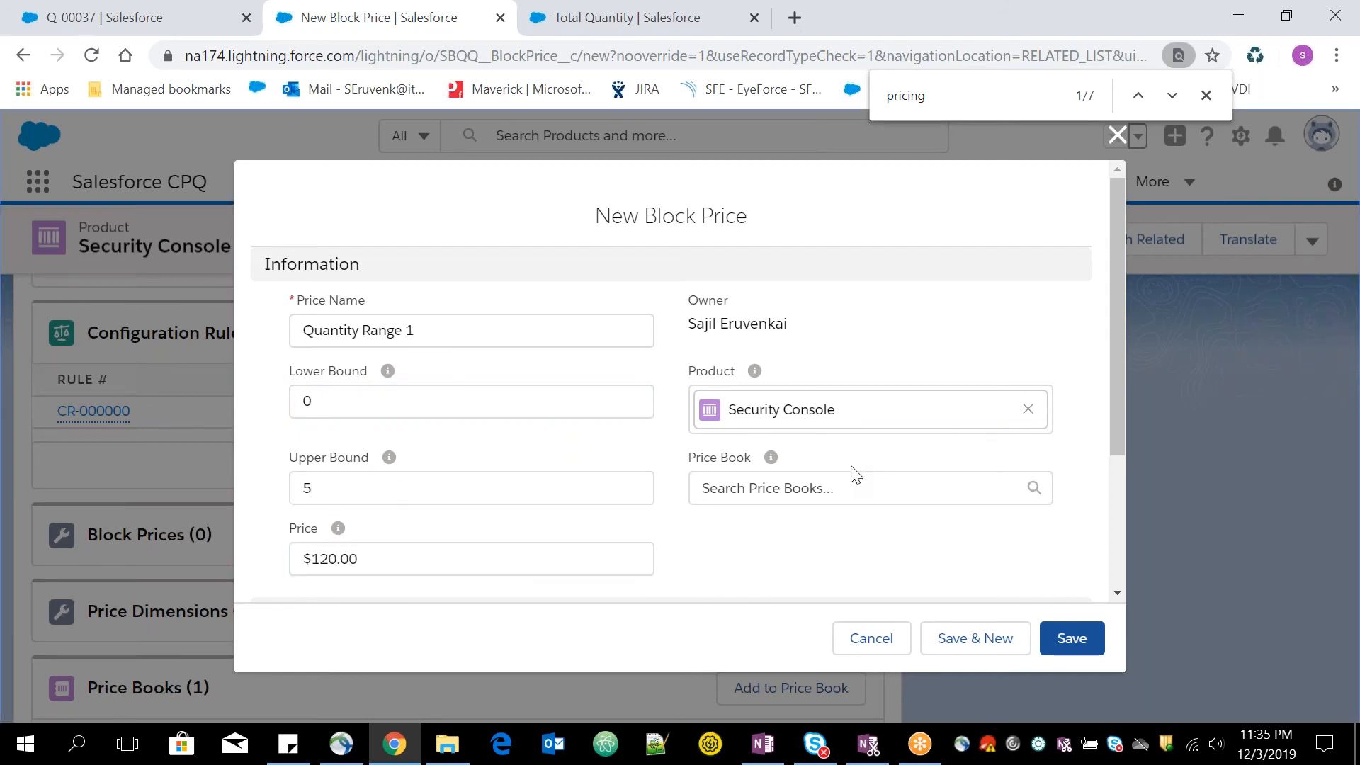
Assign the Standard Price Book to the block price, save it and open the saved Quantity Range 1 record
left_click(790, 486)
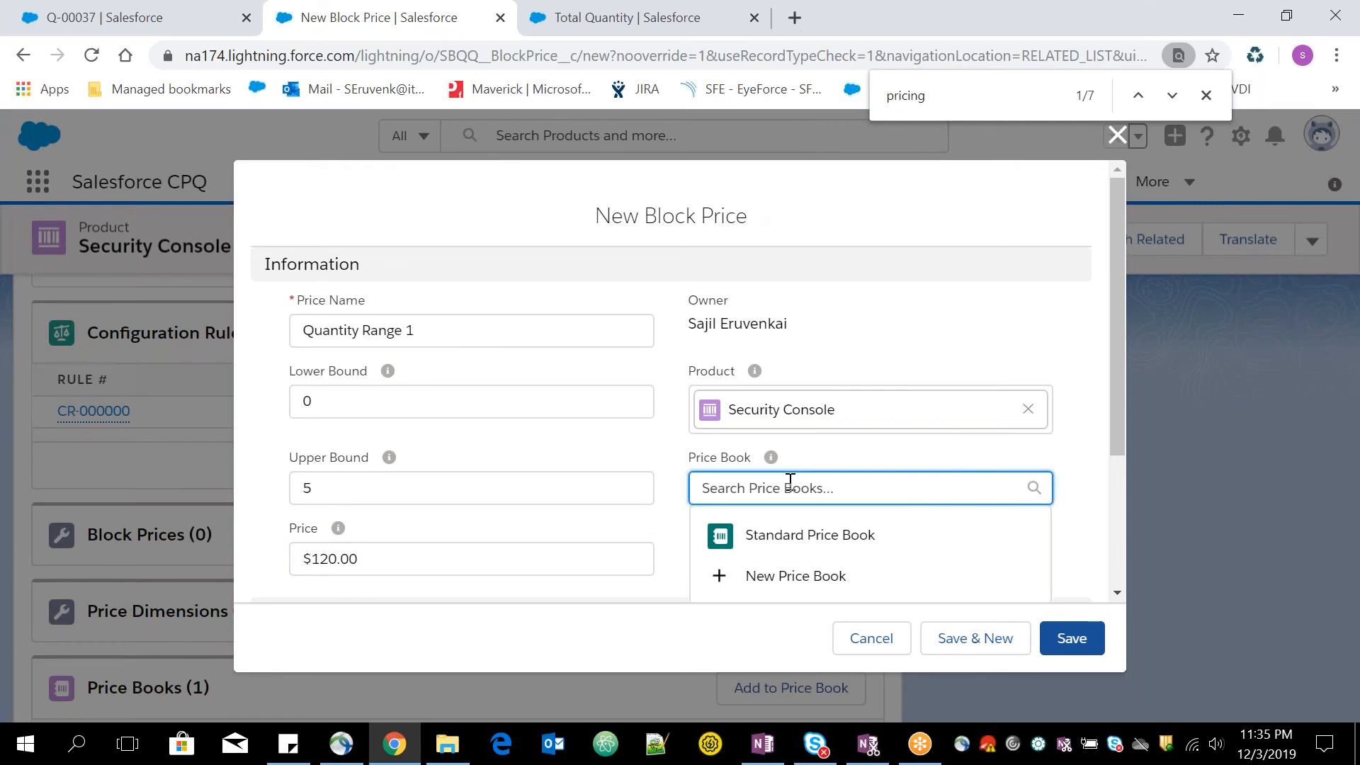
left_click(789, 544)
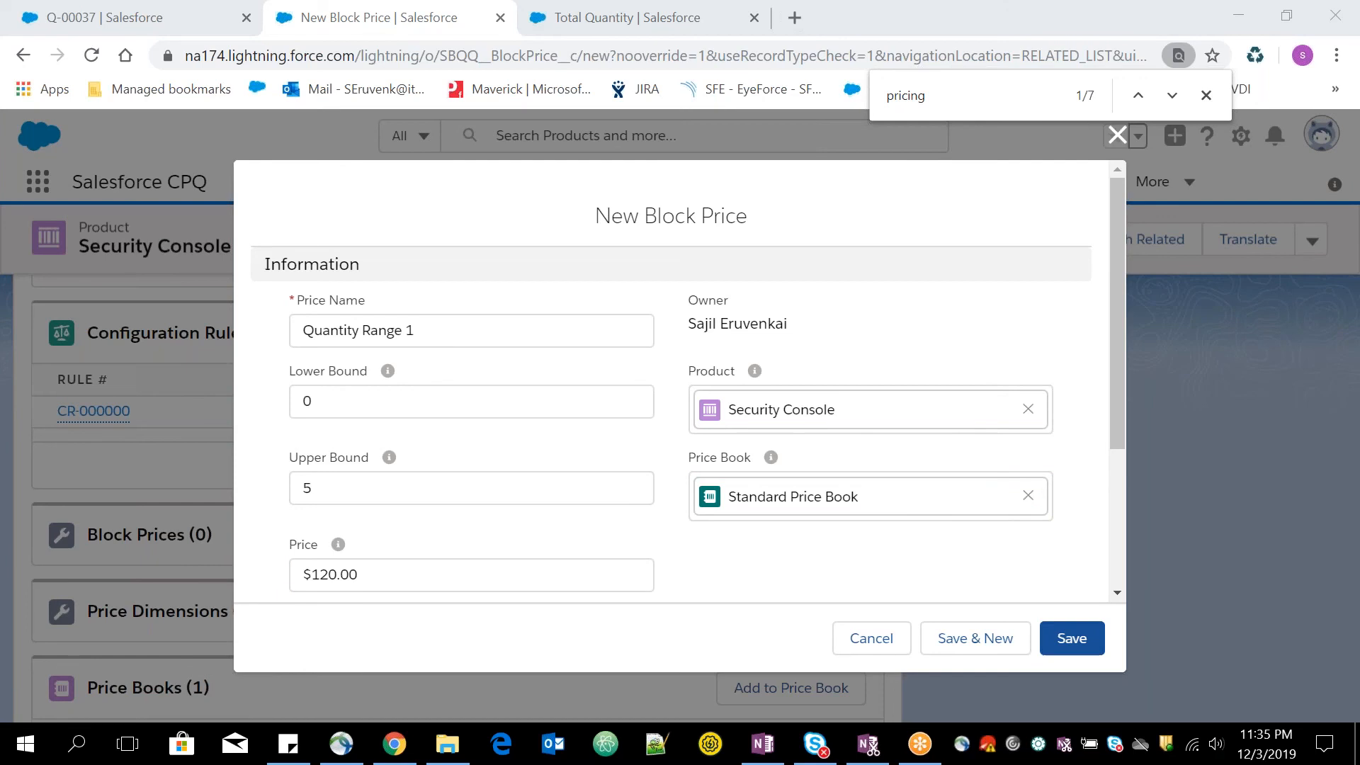
left_click_drag(1116, 414, 1140, 531)
scroll(1141, 531, "down", 3)
left_click(1064, 642)
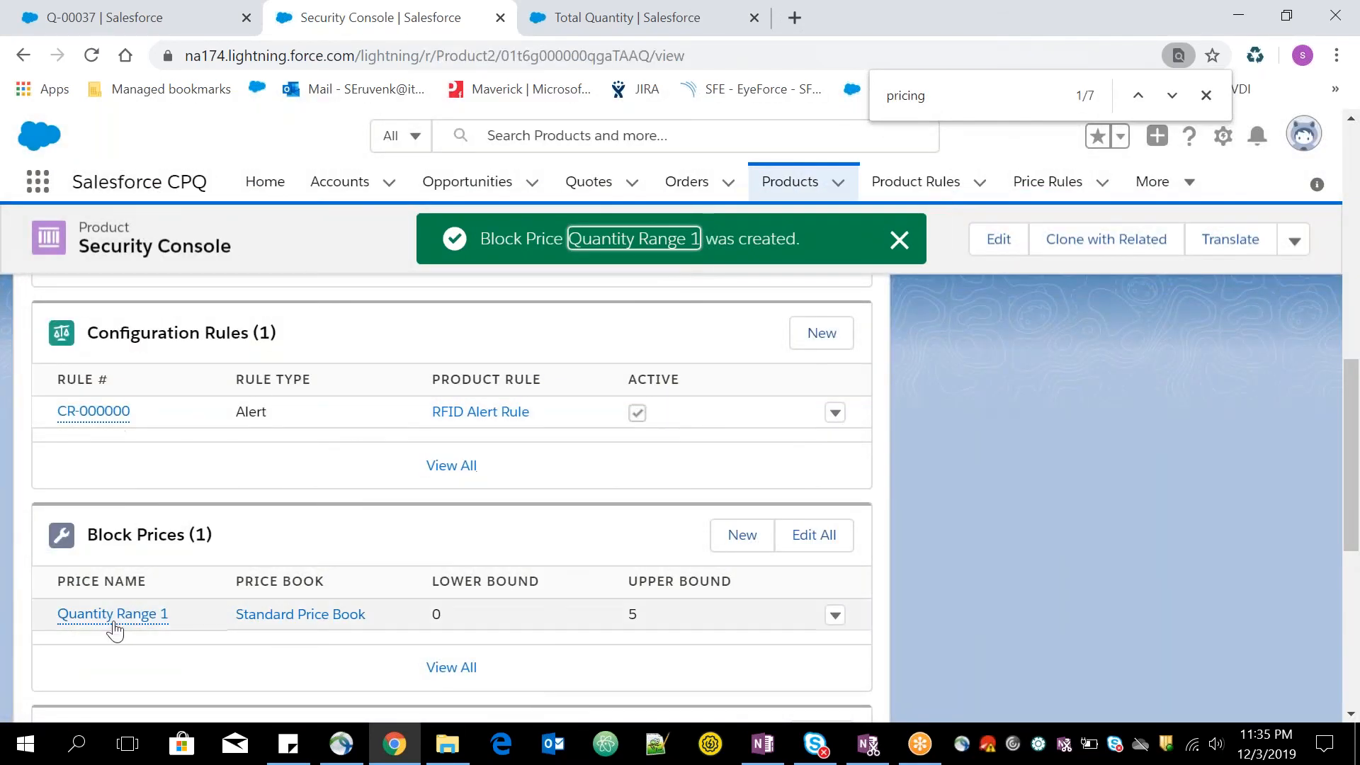
left_click(106, 614)
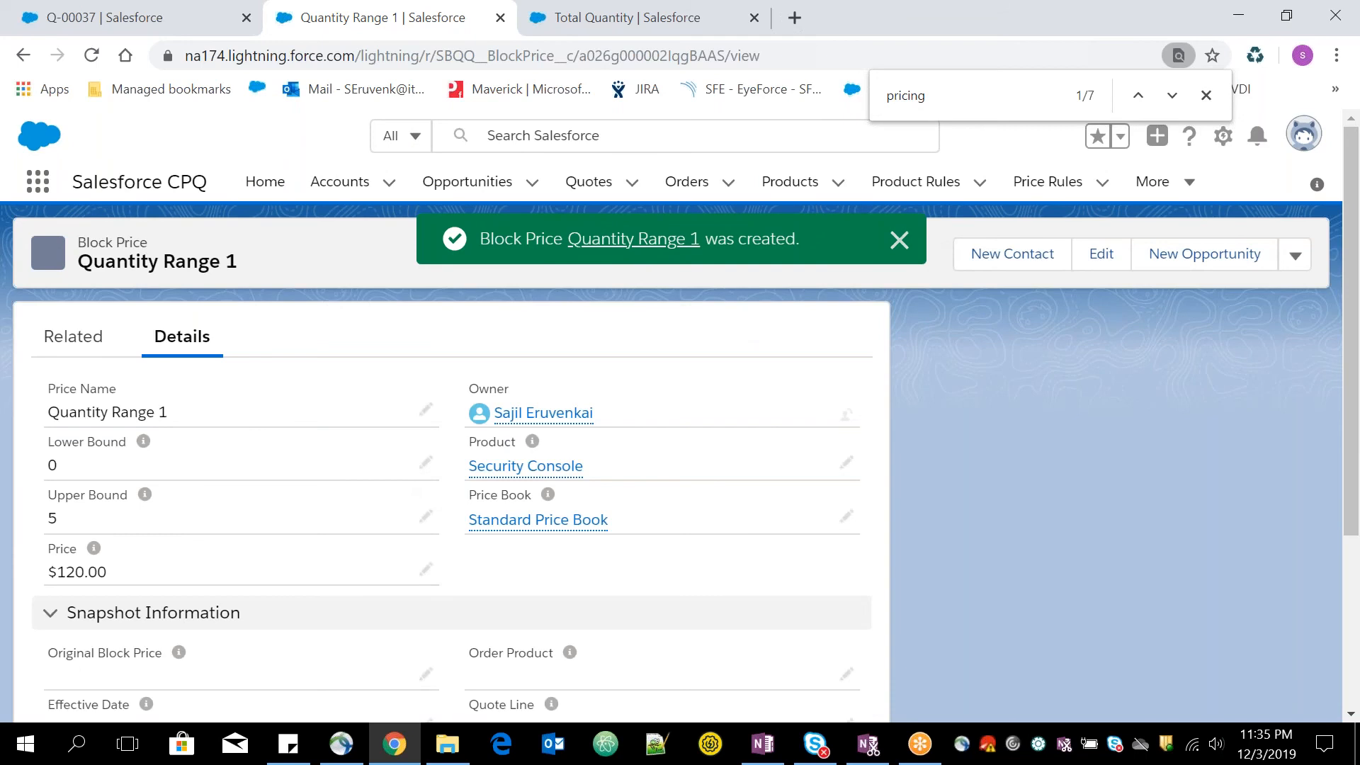
Clone the Quantity Range 1 block price as Quantity Range 2, with lower bound 5 and upper bound 10
left_click(1296, 255)
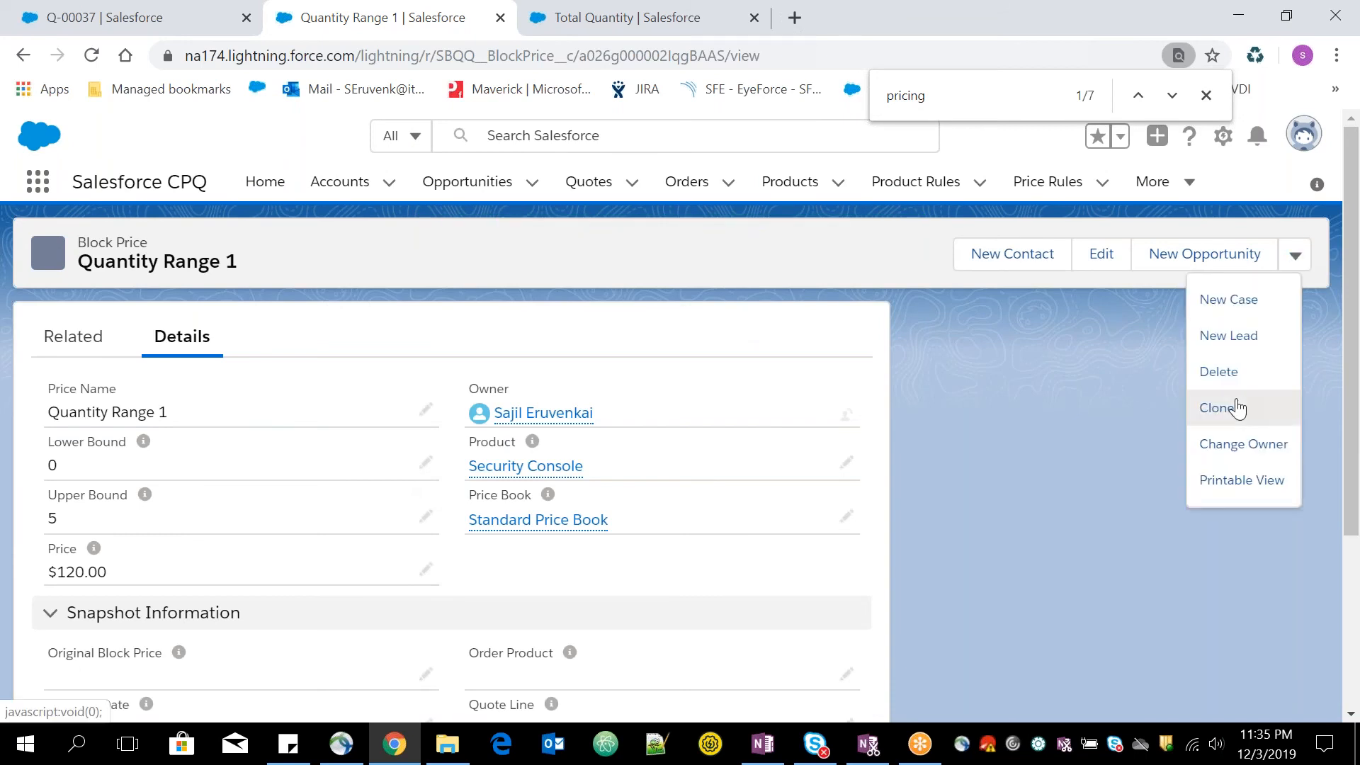
left_click(1237, 409)
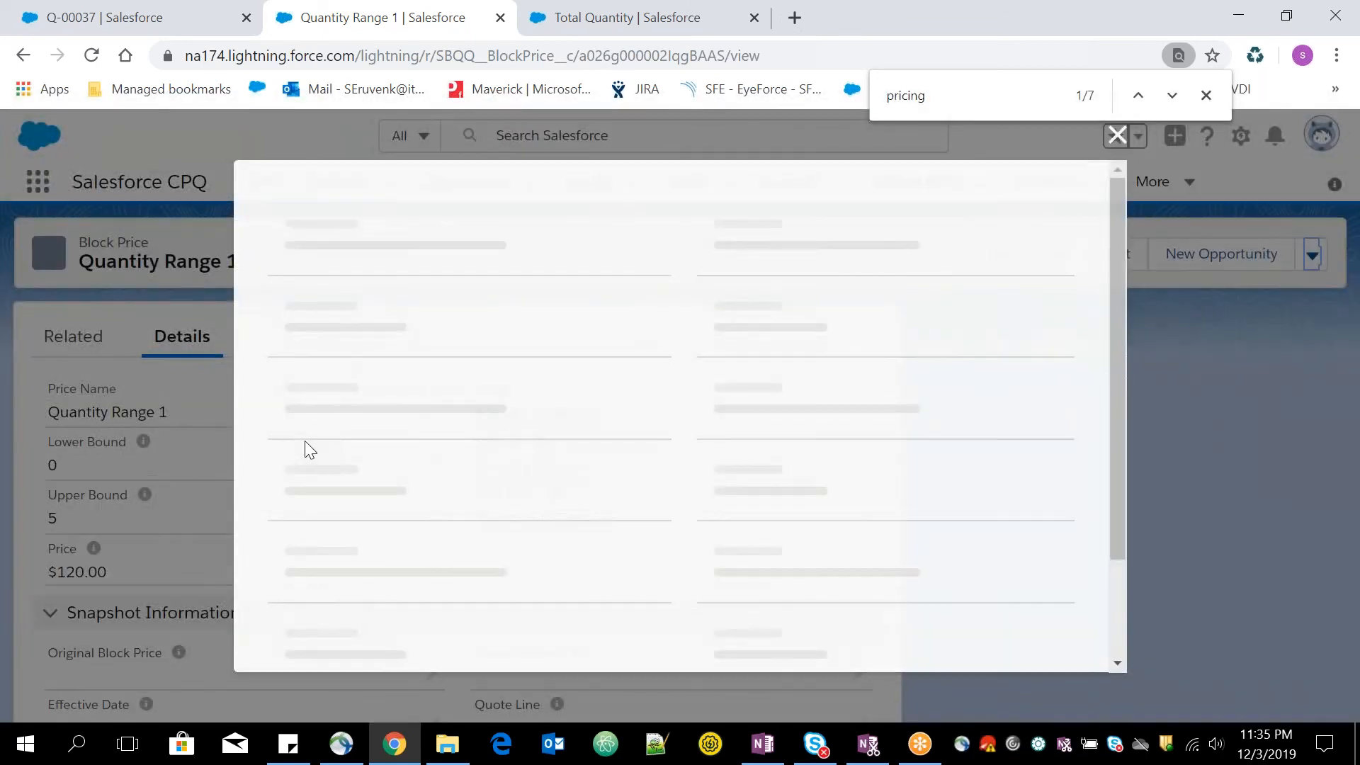
key("BackSpace")
type("2")
key("Tab")
type("5")
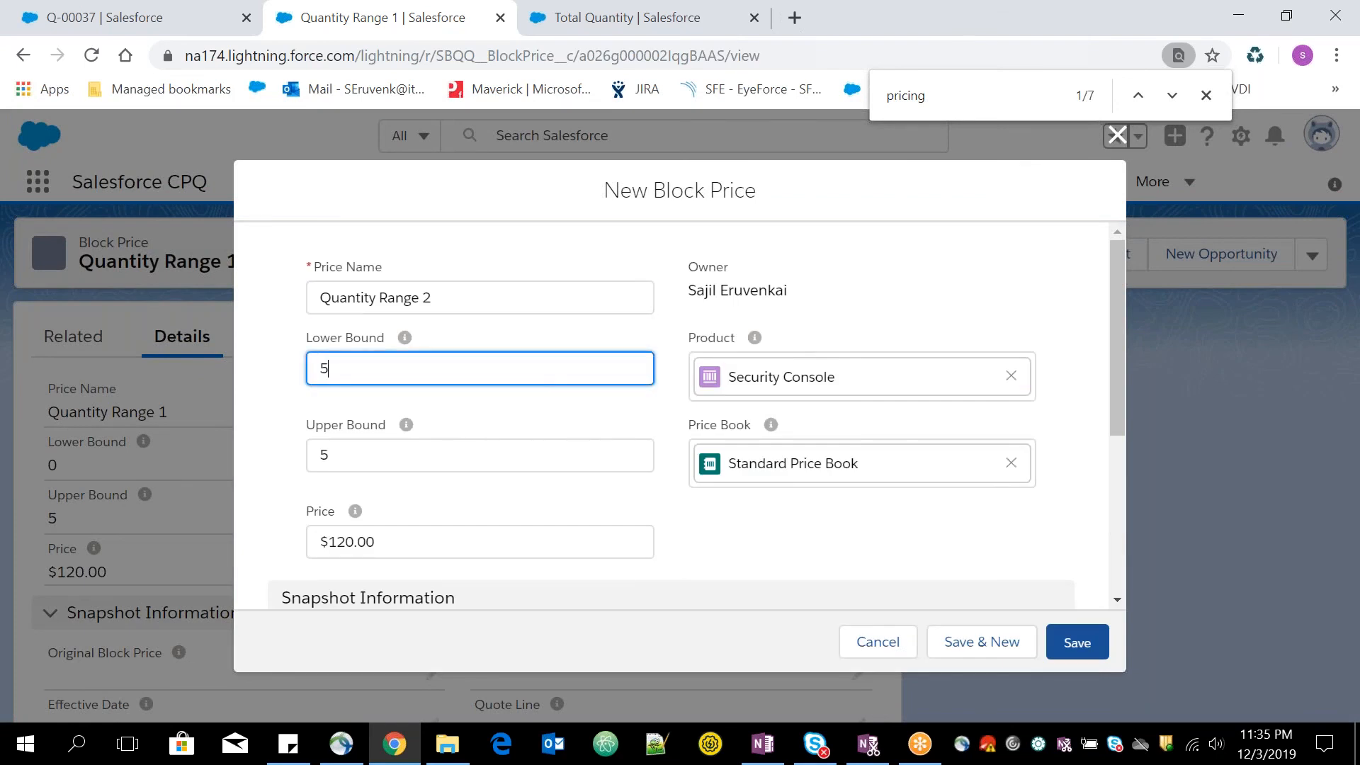
double_click(341, 454)
type("10")
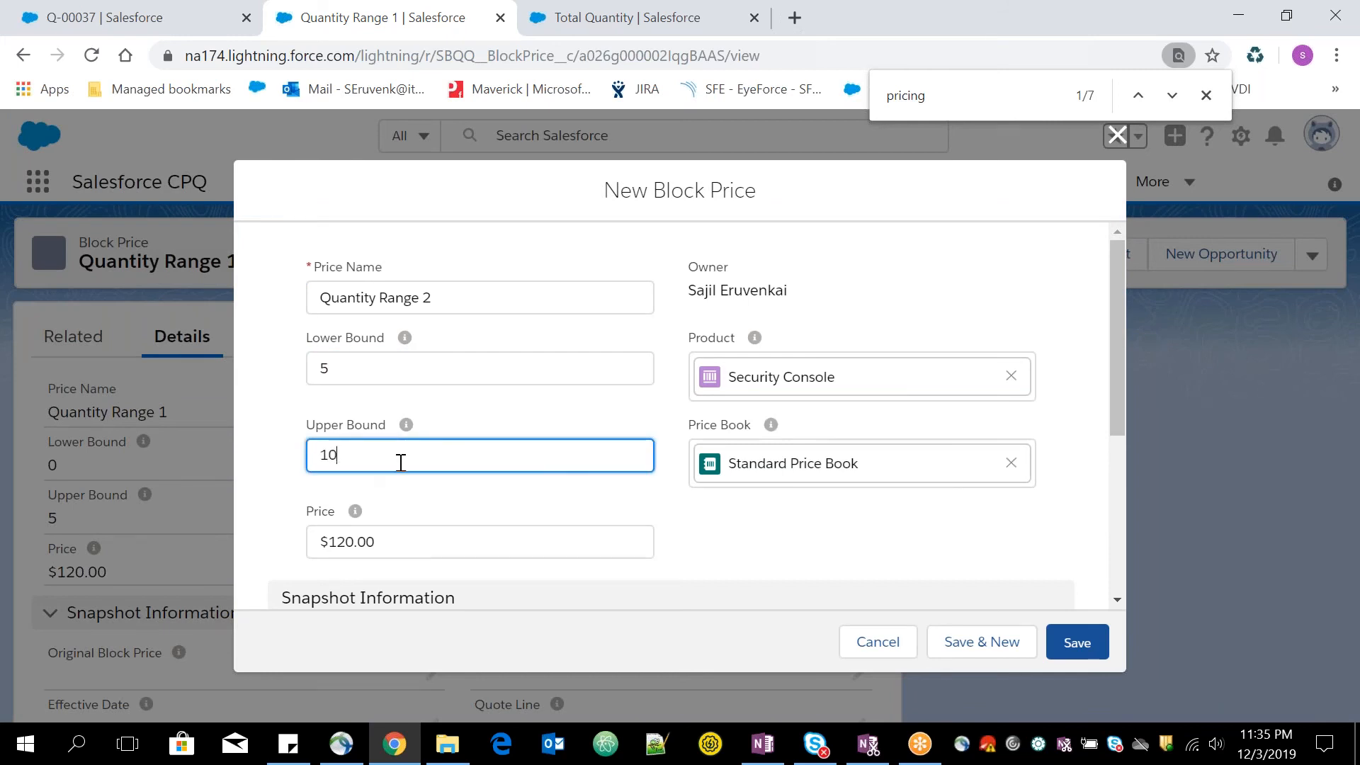
Set the cloned block price's price to $100.00, save the record and dismiss the notification popup
left_click(337, 542)
key("BackSpace")
type("0")
left_click(304, 435)
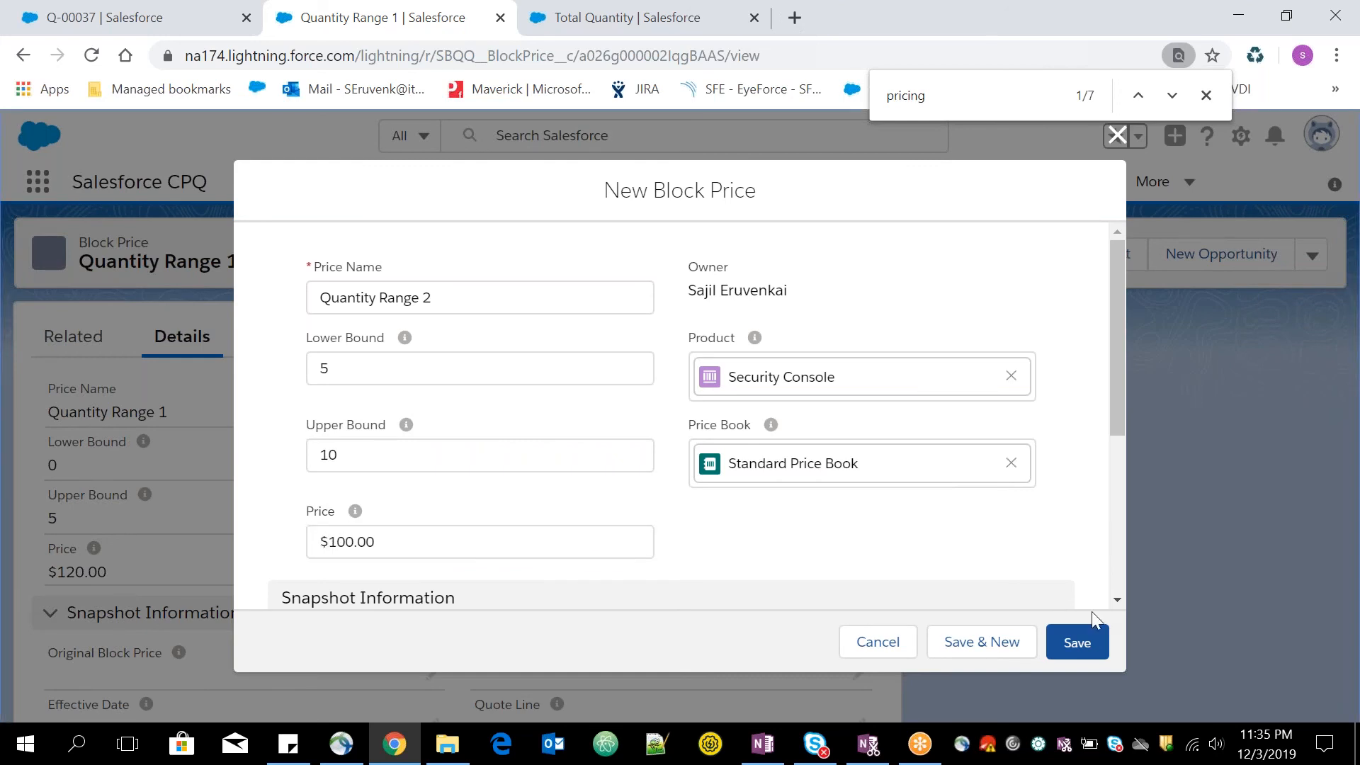
left_click(1089, 644)
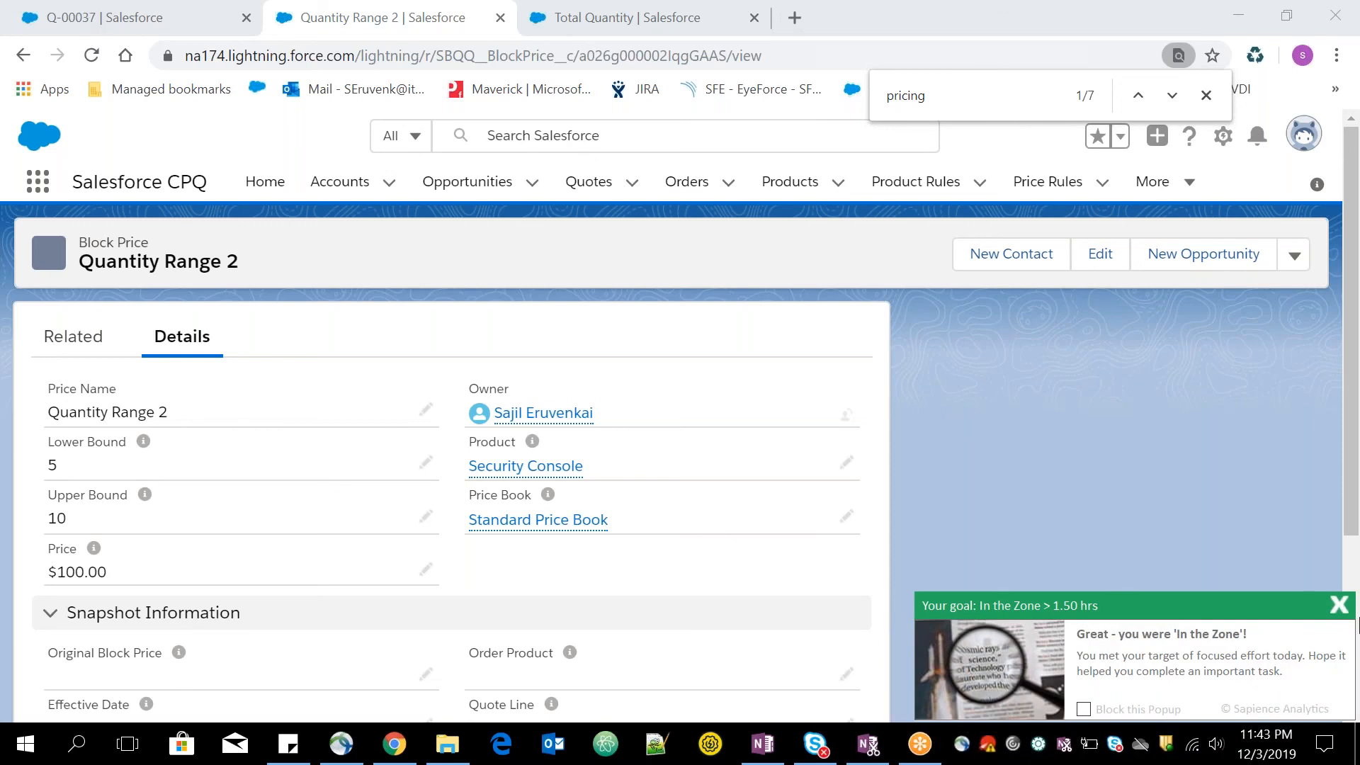
left_click(1340, 607)
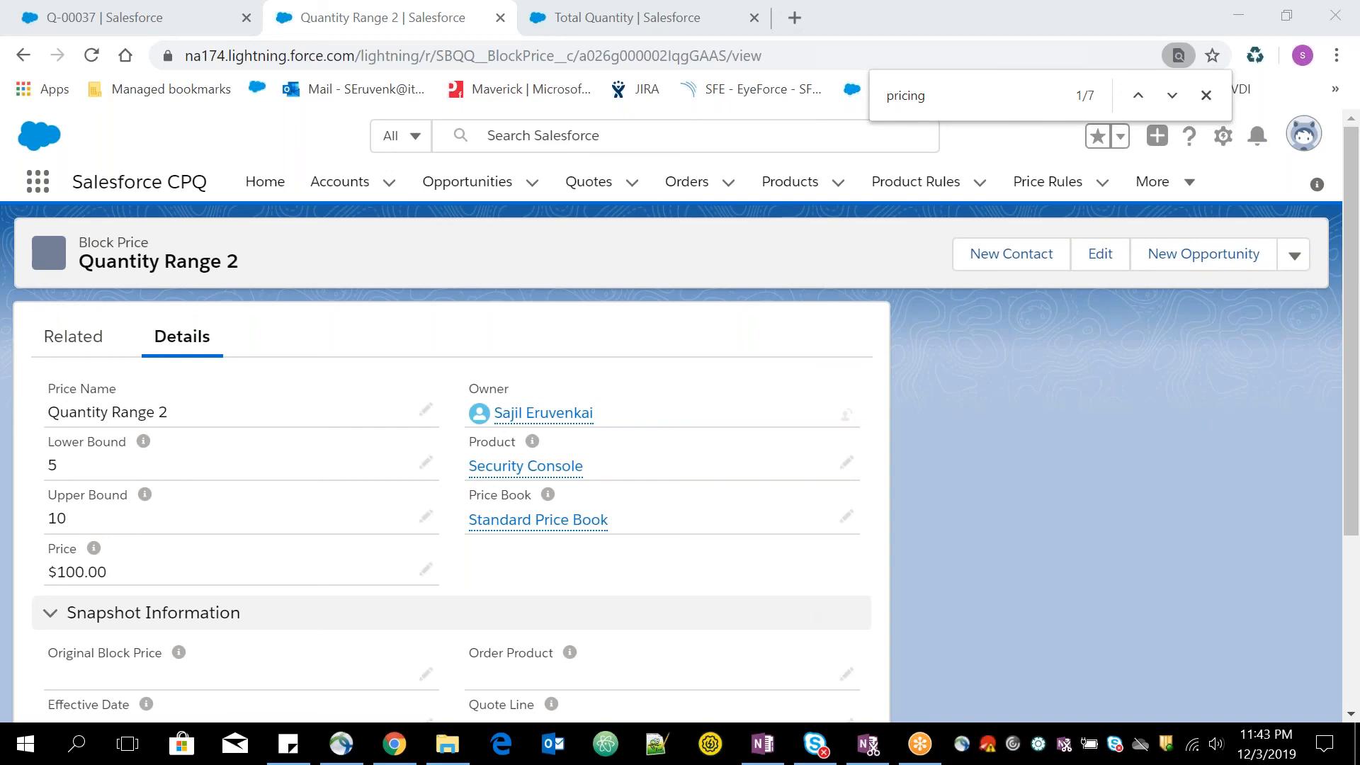
Open the line editor of quote Q-00037 and start adding products
left_click(108, 14)
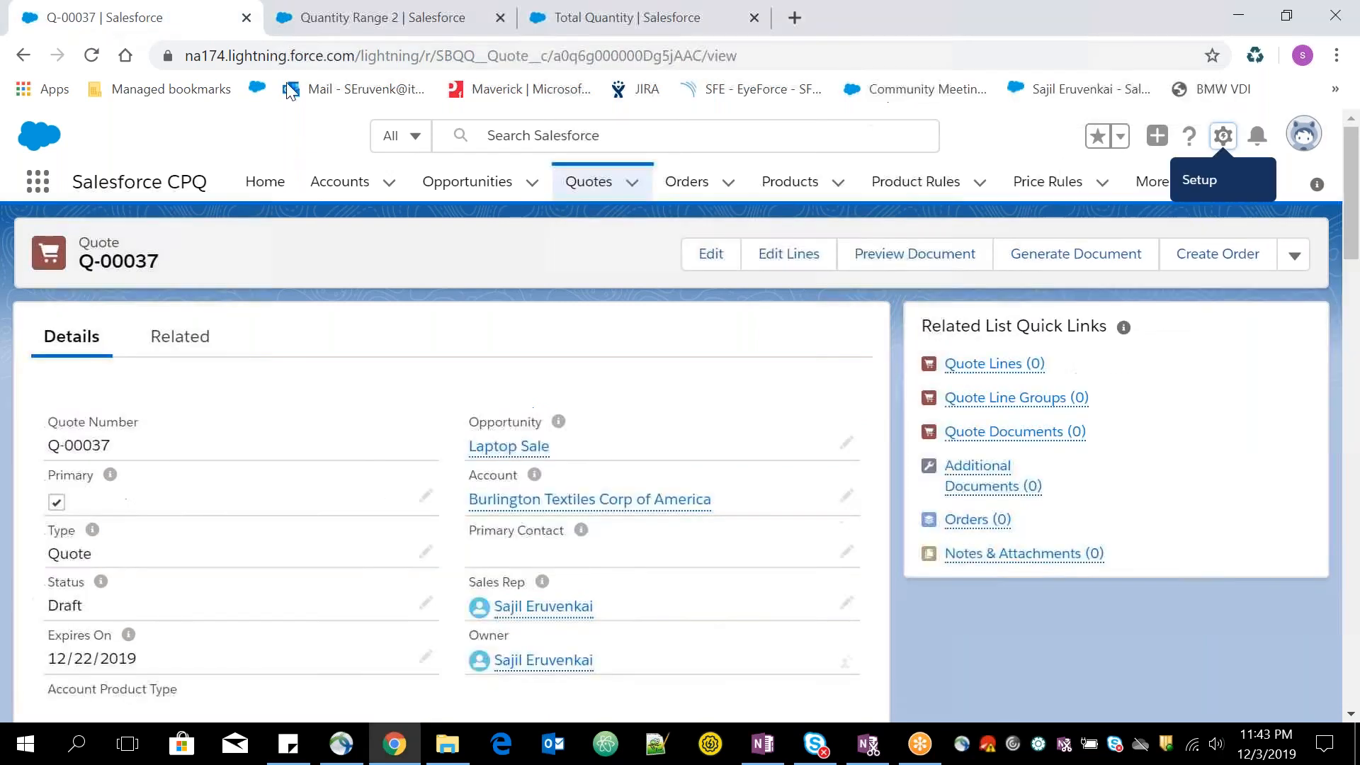
left_click(780, 262)
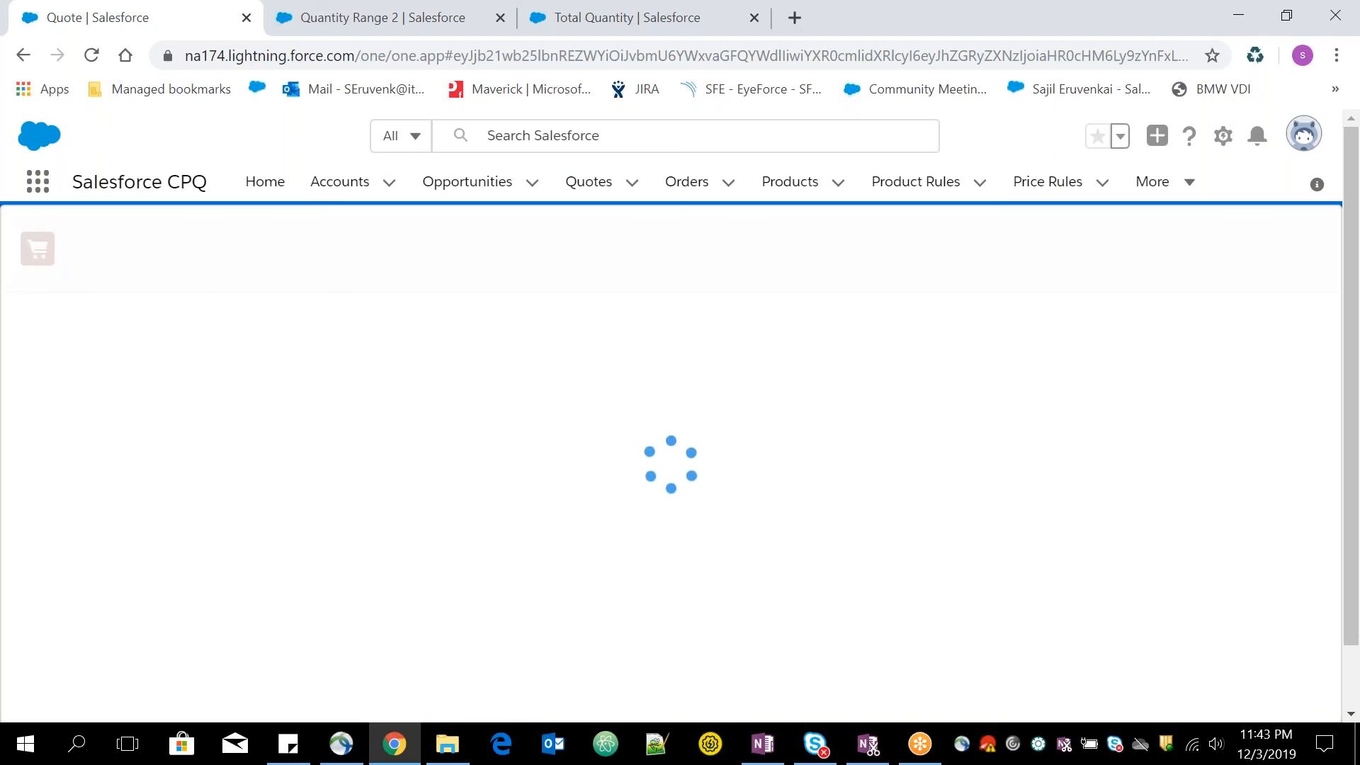
left_click(509, 261)
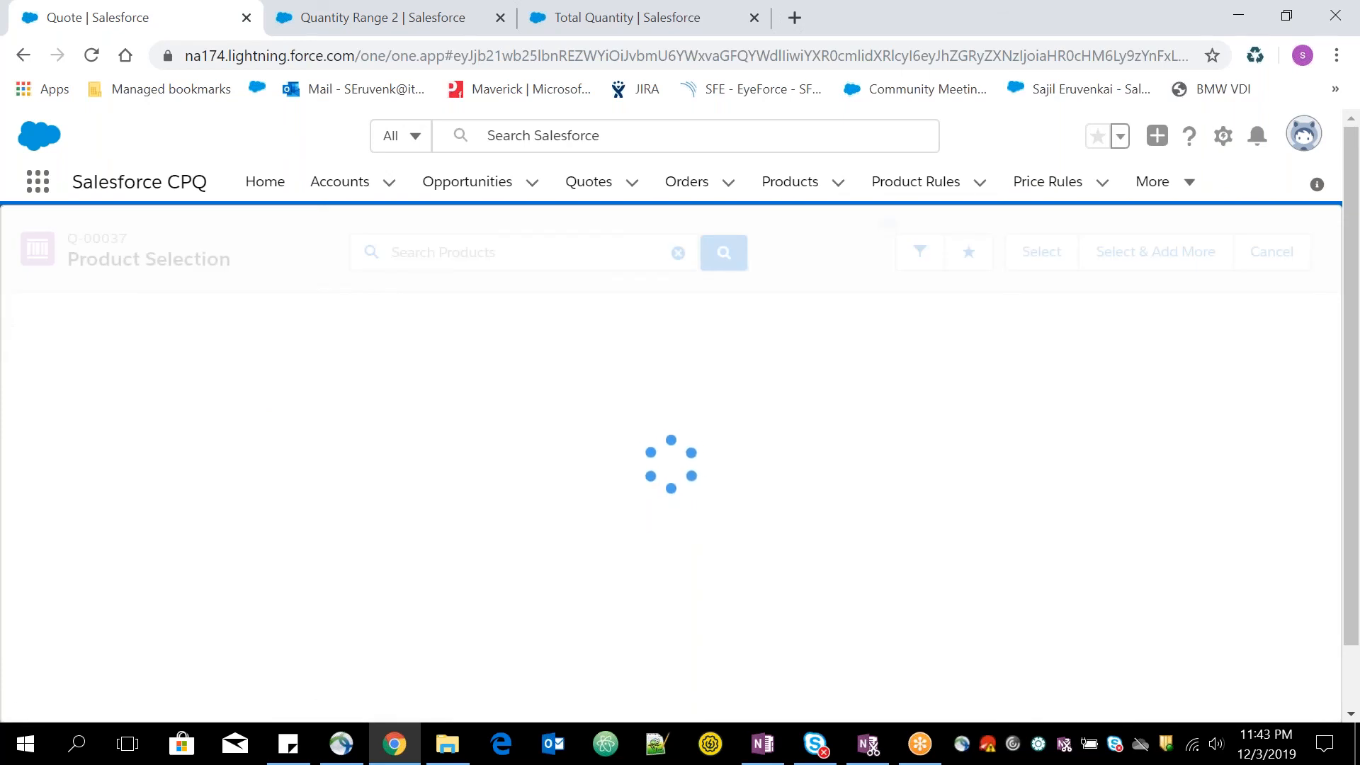
Search the product selection for Security Console and select that product for the quote
left_click(469, 253)
type("securt")
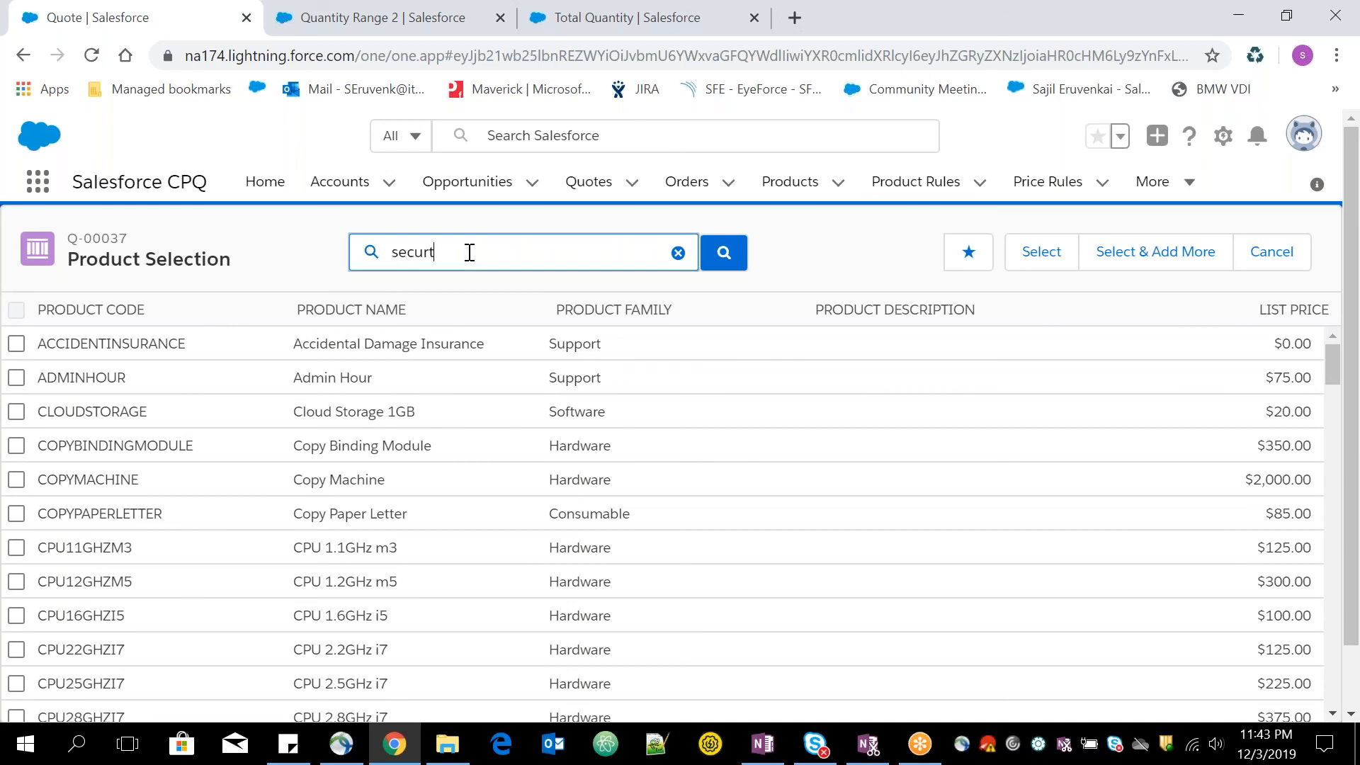
key("BackSpace")
type("i")
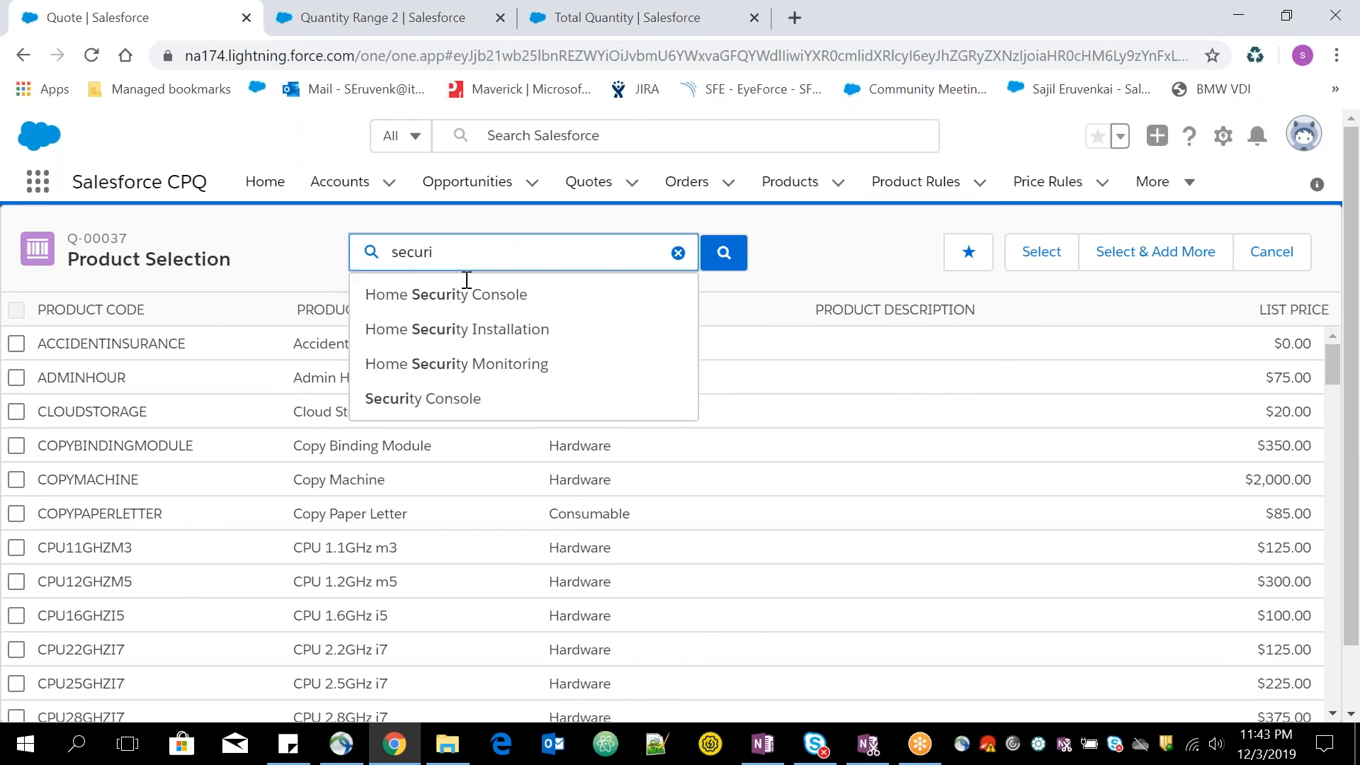
left_click(446, 398)
left_click(449, 256)
type("ty")
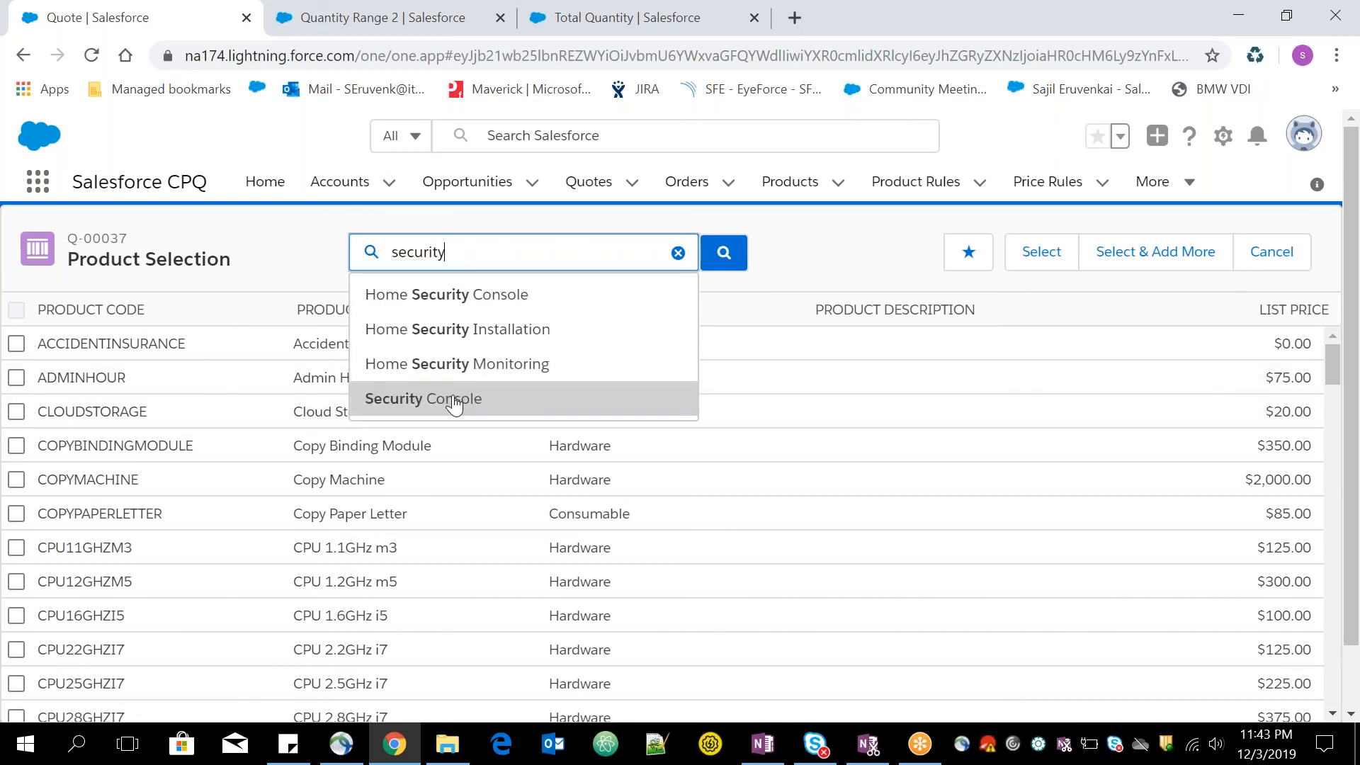
left_click(453, 398)
left_click(17, 343)
left_click(1027, 253)
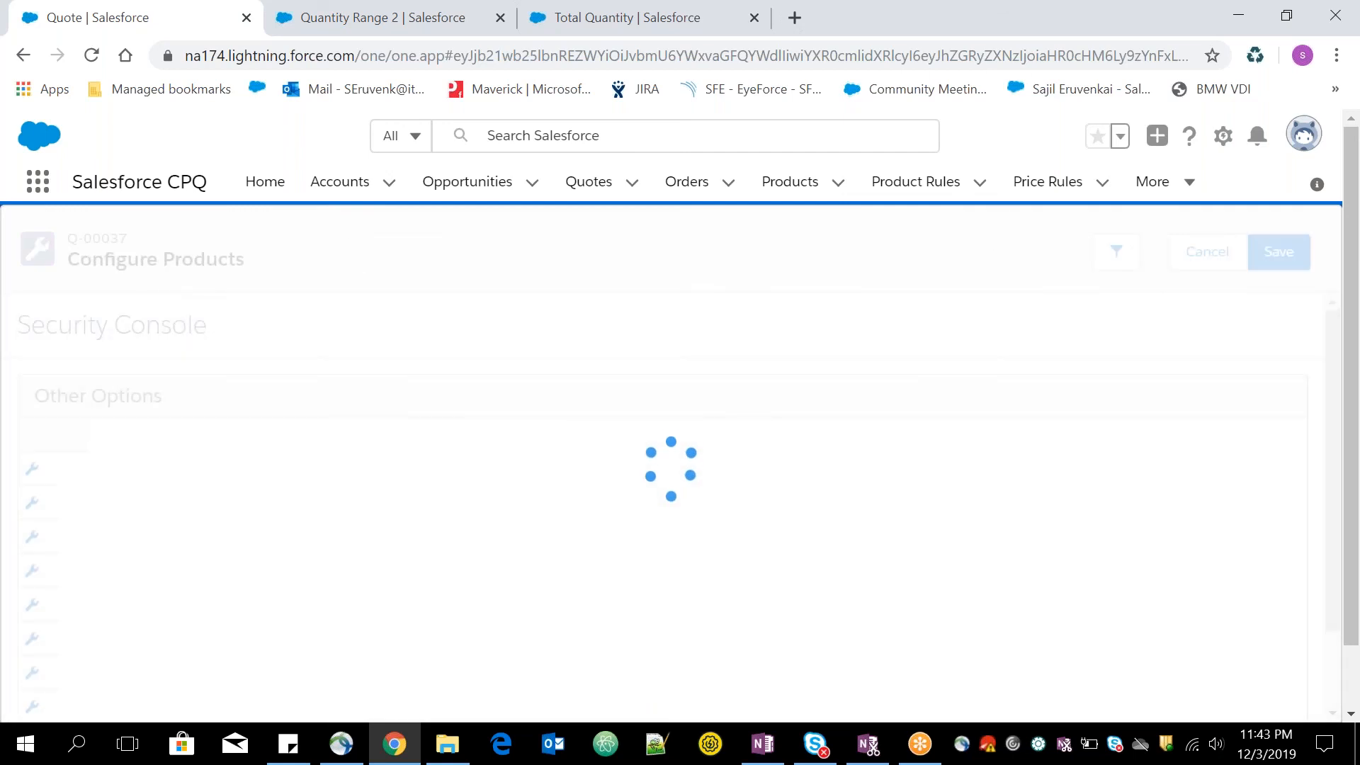
Save the Security Console bundle with its default options and continue past the quantity alert
mouse_move(1333, 413)
left_mouse_down()
mouse_move(1336, 453)
mouse_move(1333, 397)
left_mouse_up()
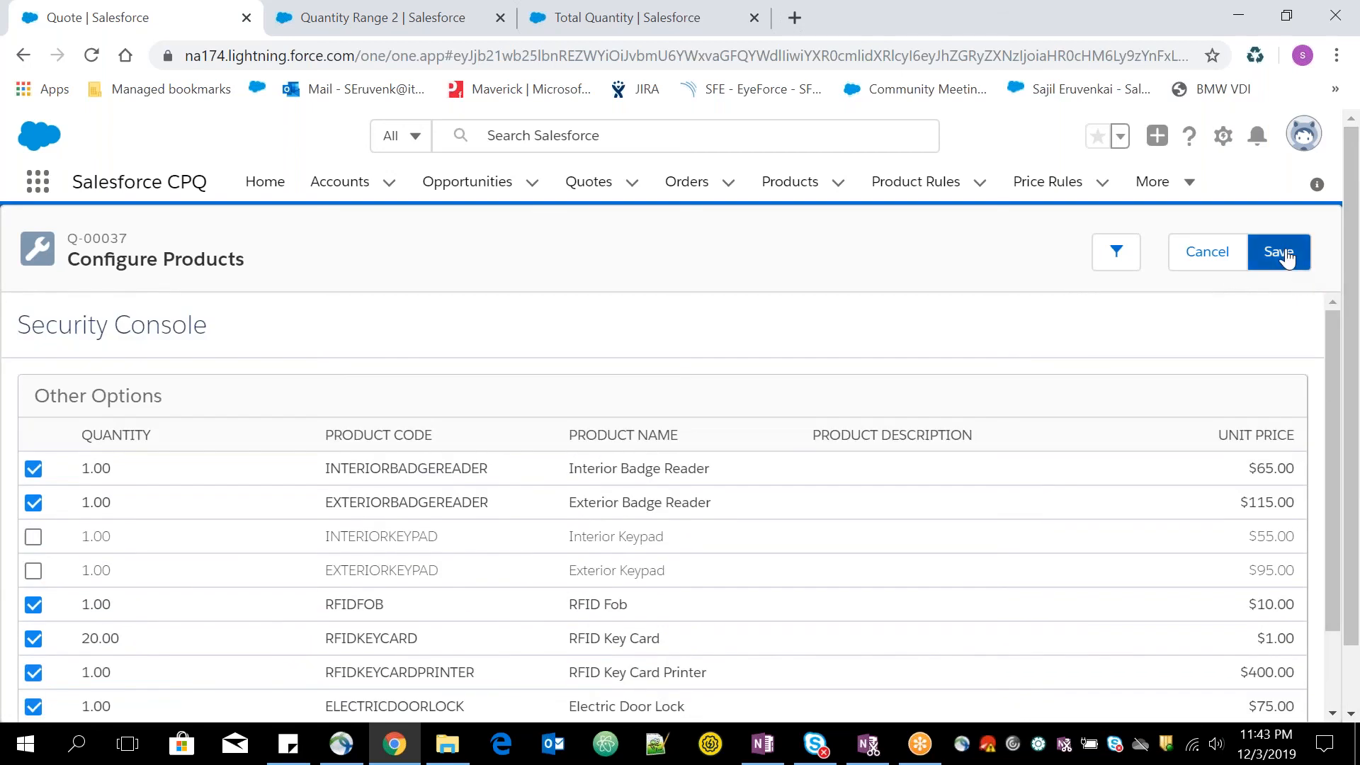
left_click(1284, 253)
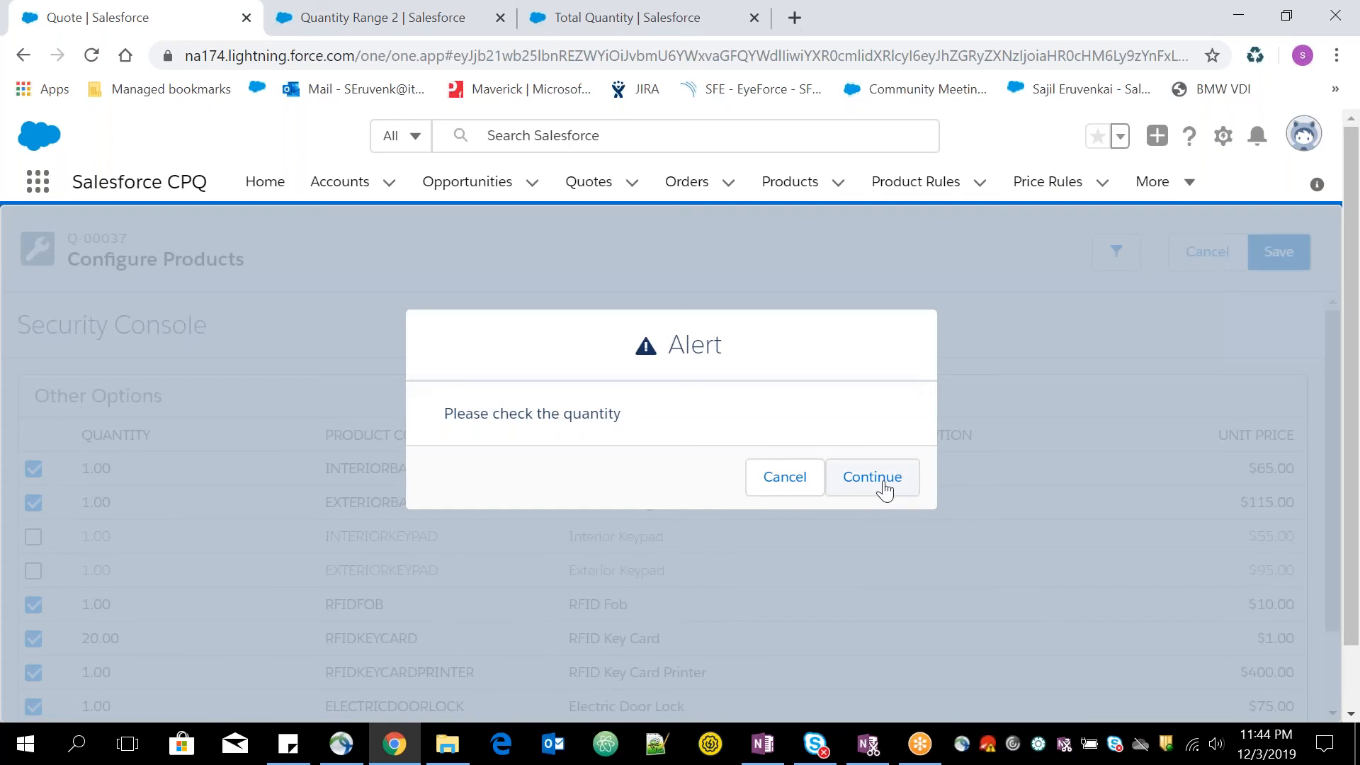
left_click(873, 478)
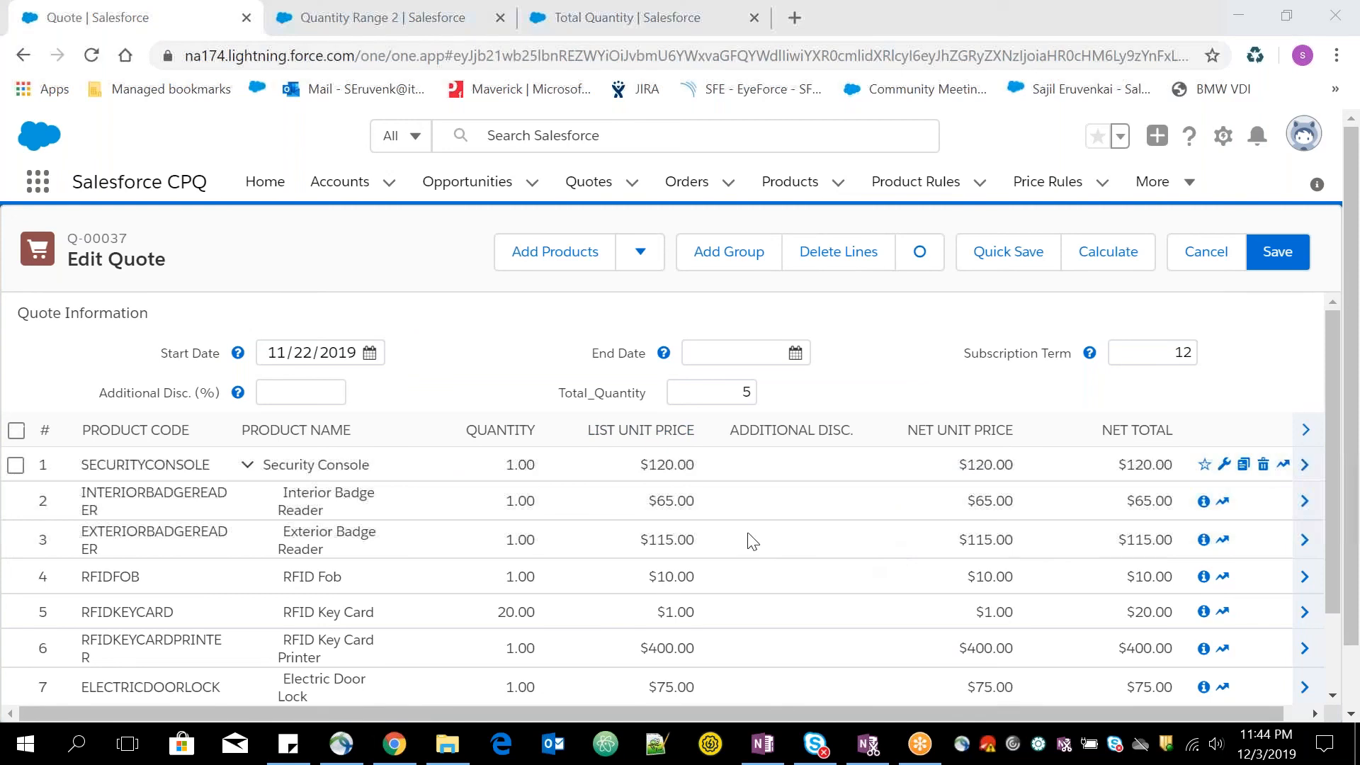
Set the Security Console line quantity to 7 and recalculate the quote
left_click(542, 473)
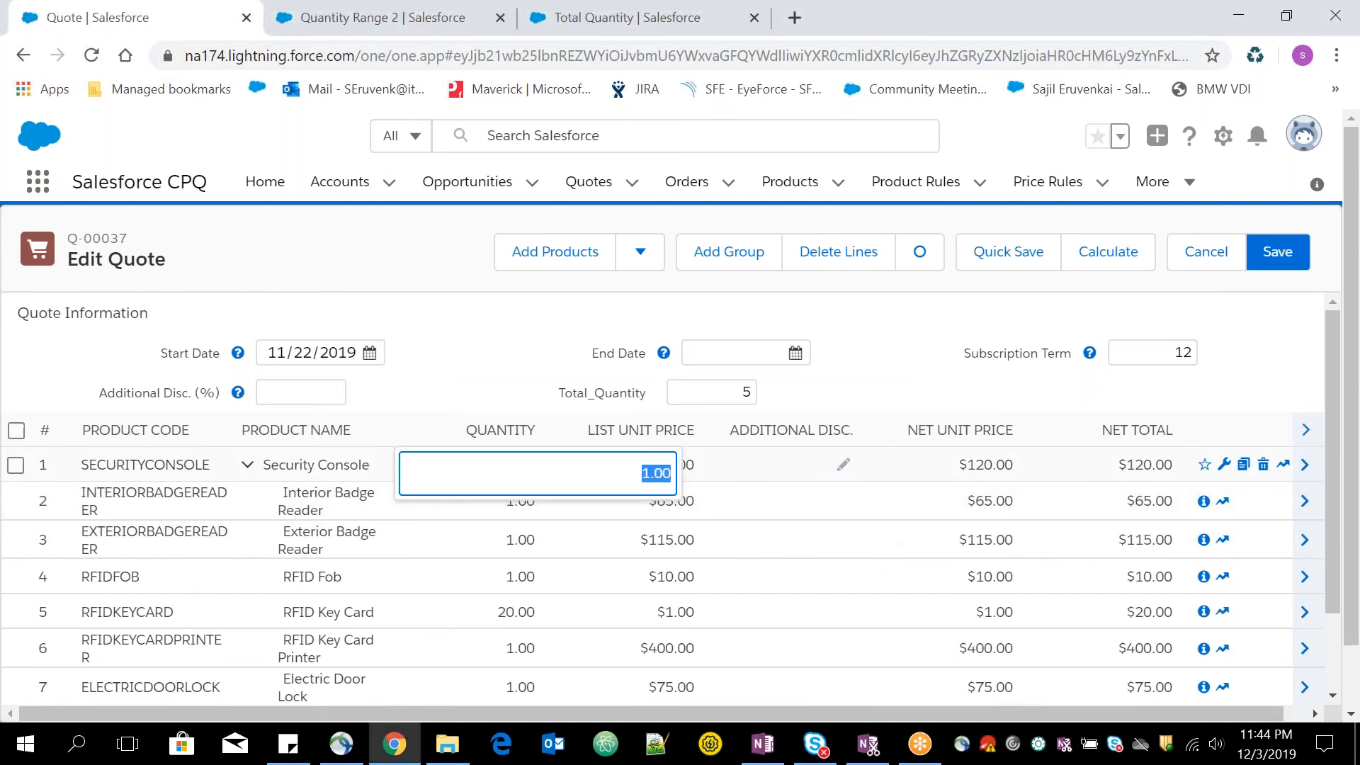
type("7")
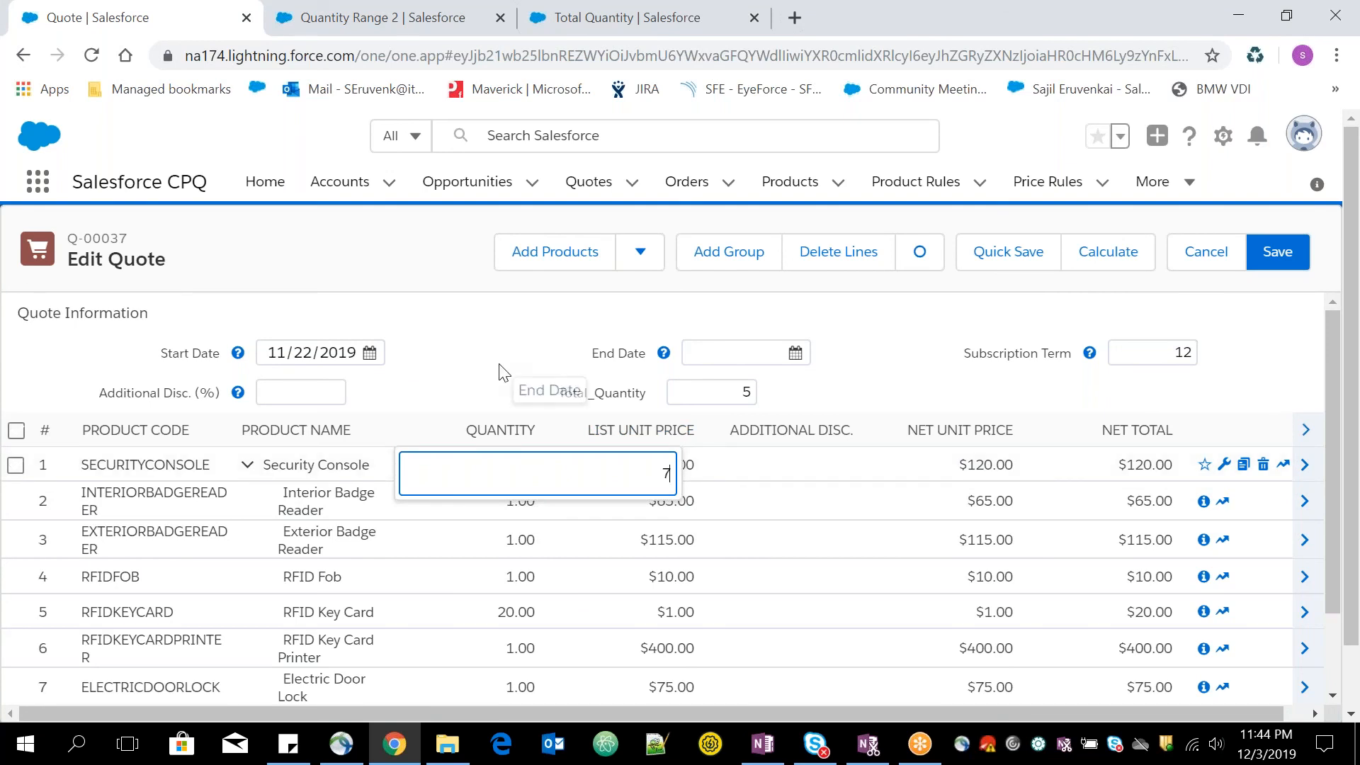
left_click(1105, 251)
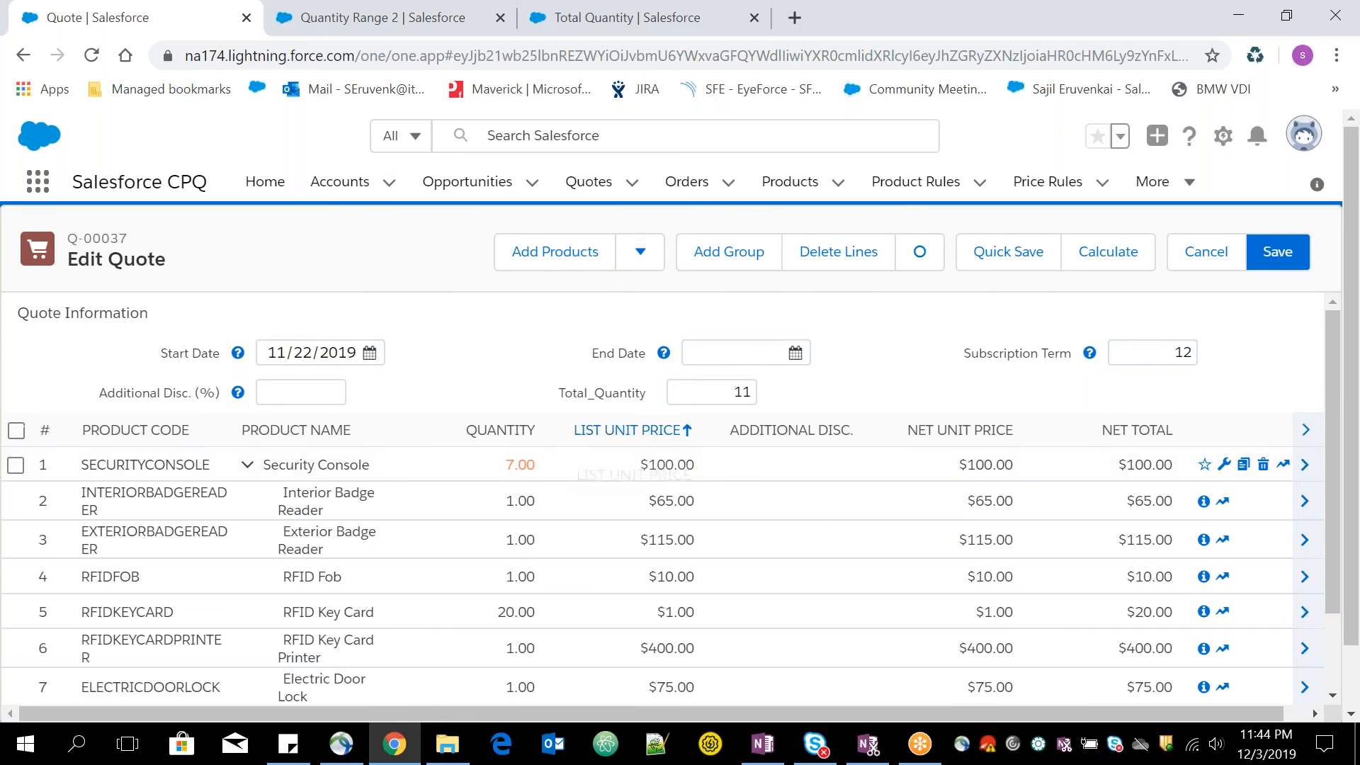
Change the Security Console line quantity to 5 and recalculate the quote
left_click(503, 464)
type("5")
left_click(1093, 254)
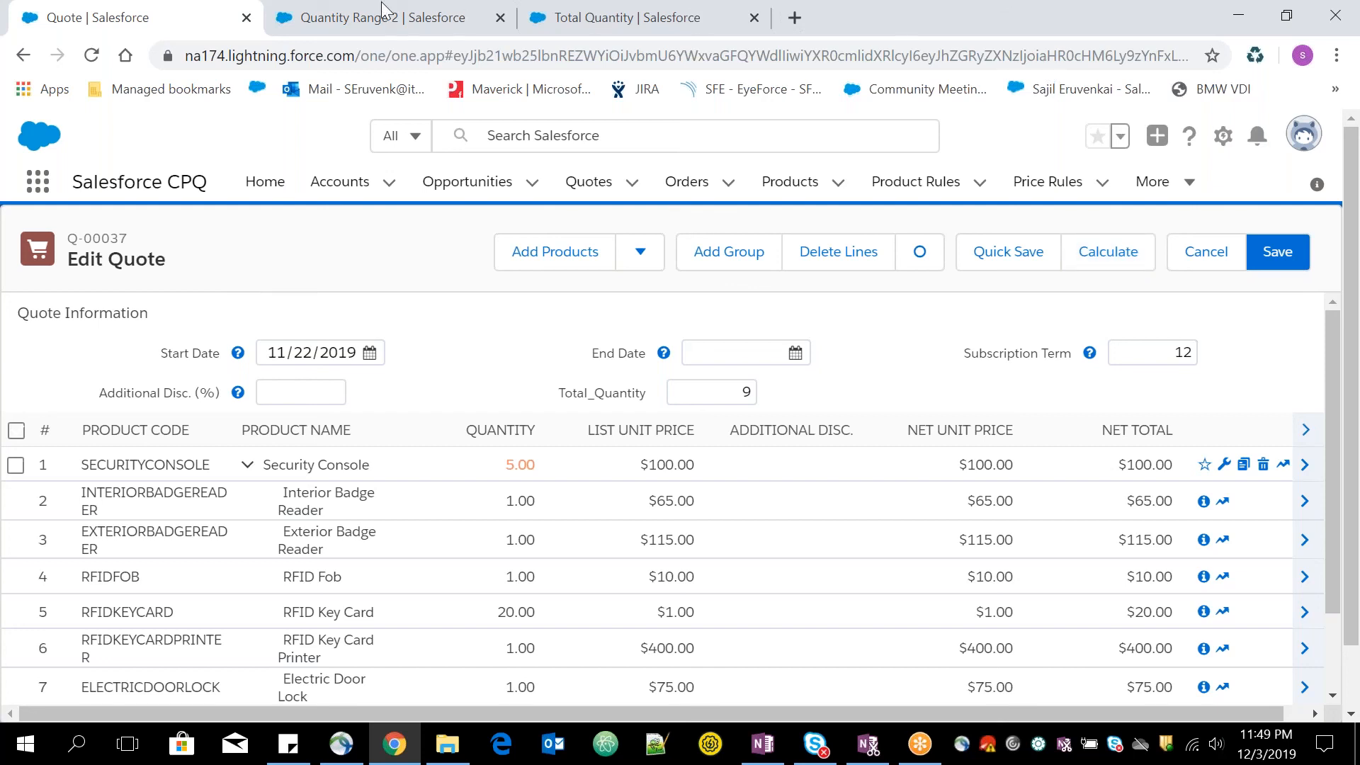
Clone the Quantity Range 2 block price, setting the lower bound to 10 and clearing the upper bound
left_click(355, 55)
left_click(333, 15)
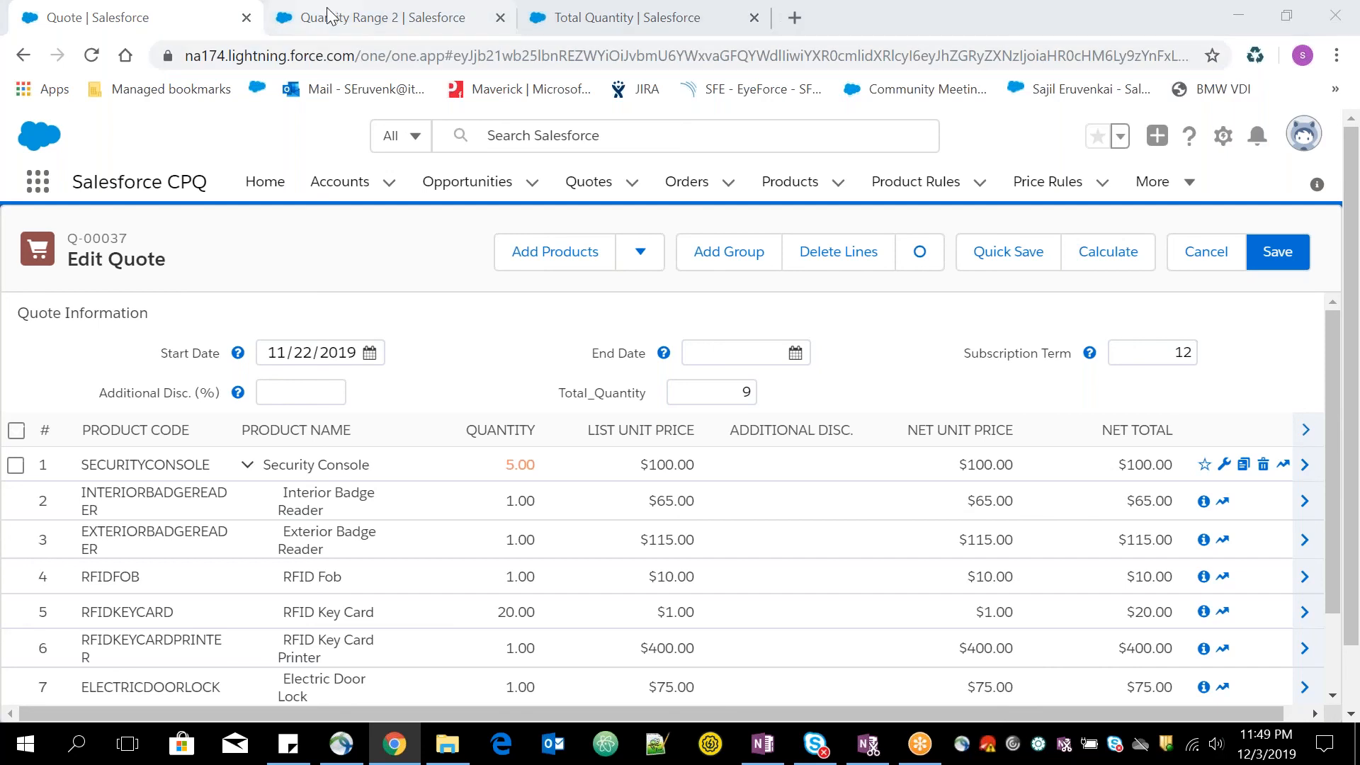
left_click(1294, 255)
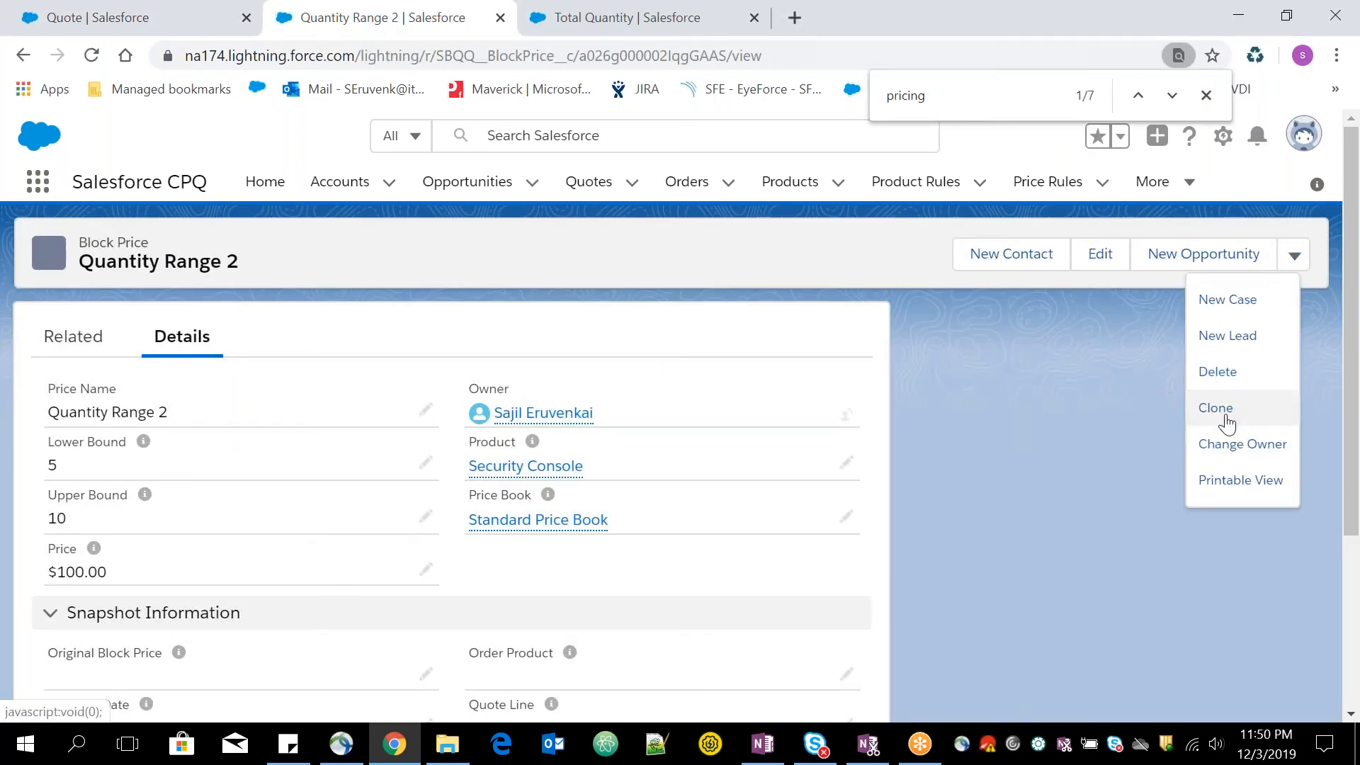
left_click(1295, 255)
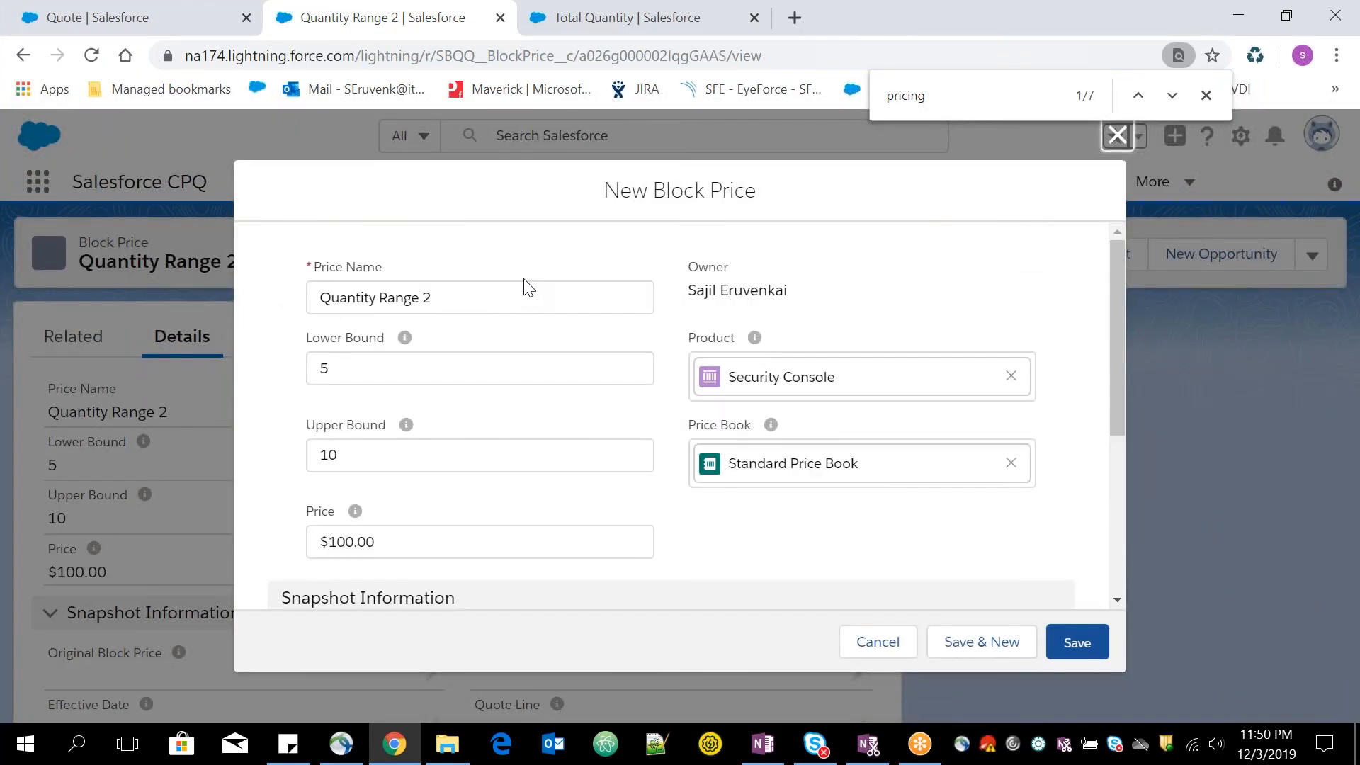
double_click(340, 362)
type("10")
double_click(350, 444)
key("BackSpace")
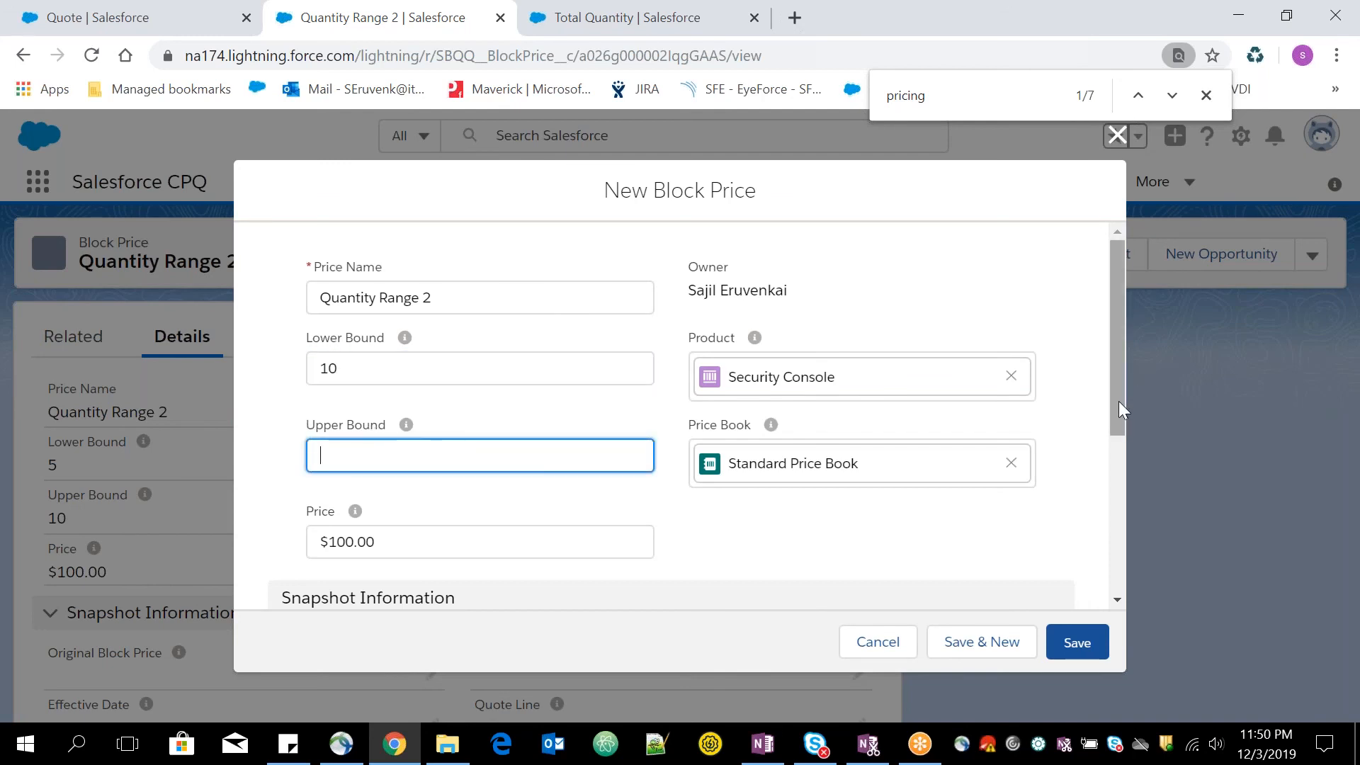
Set the new block price's price to $50.00 and save the clone
left_click_drag(1120, 400, 1118, 534)
left_click(350, 270)
key("Left")
key("Left")
key("BackSpace")
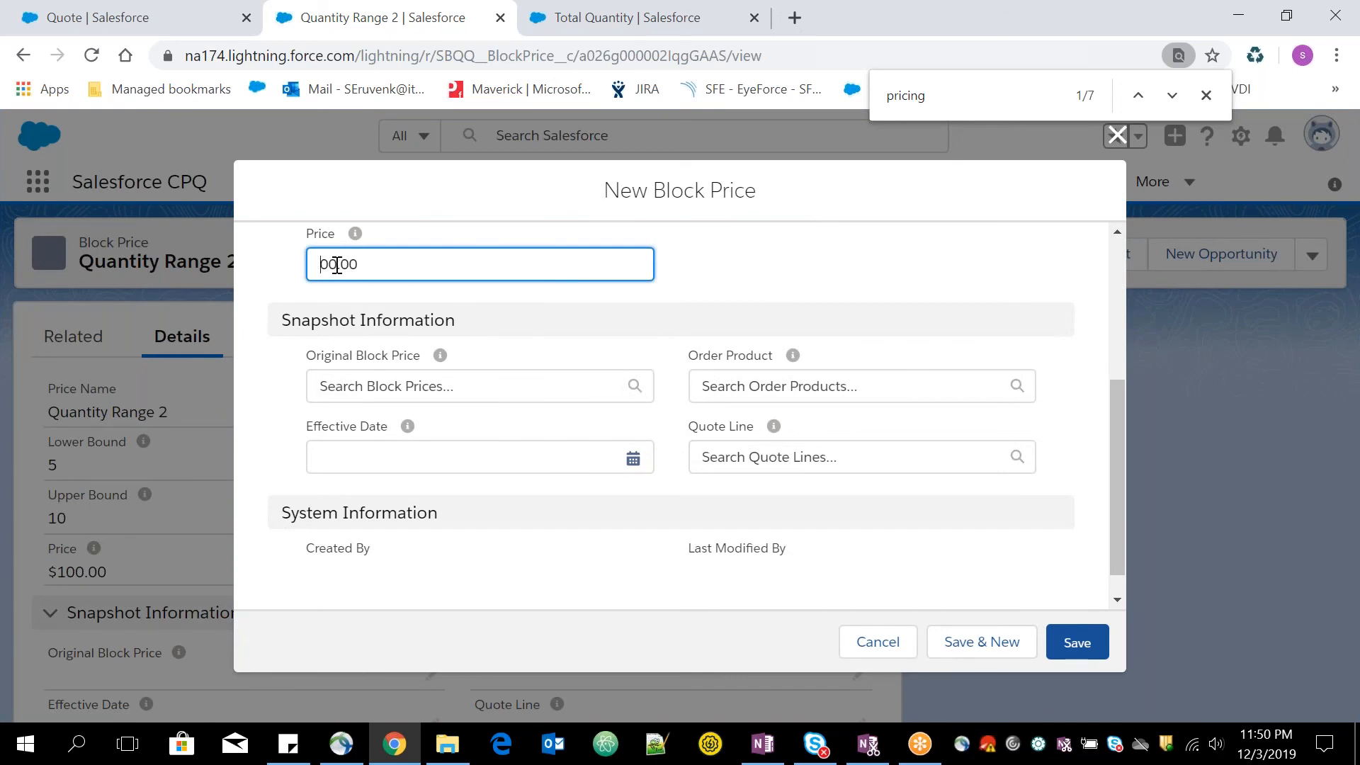
type("5")
left_click(1076, 642)
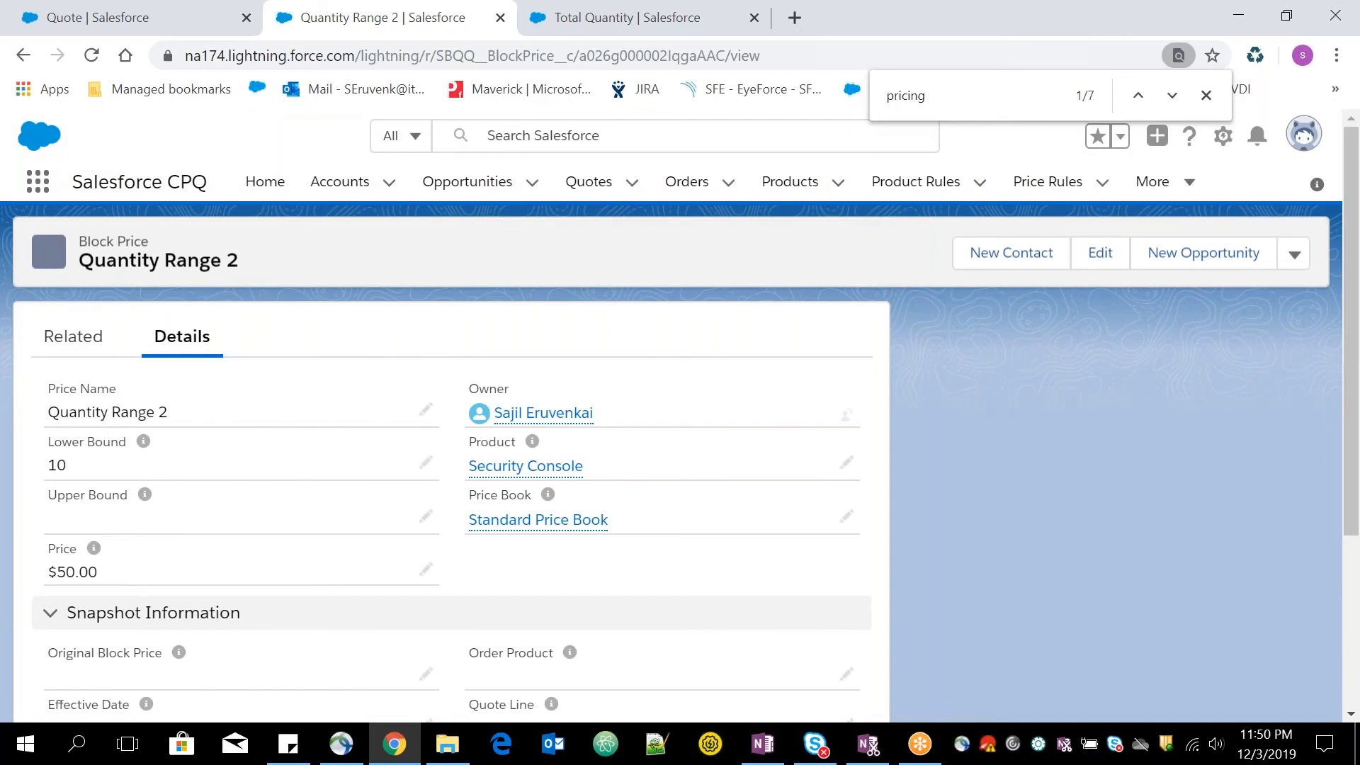
Rename the cloned block price to Quantity Range 3 and save it
left_click(425, 415)
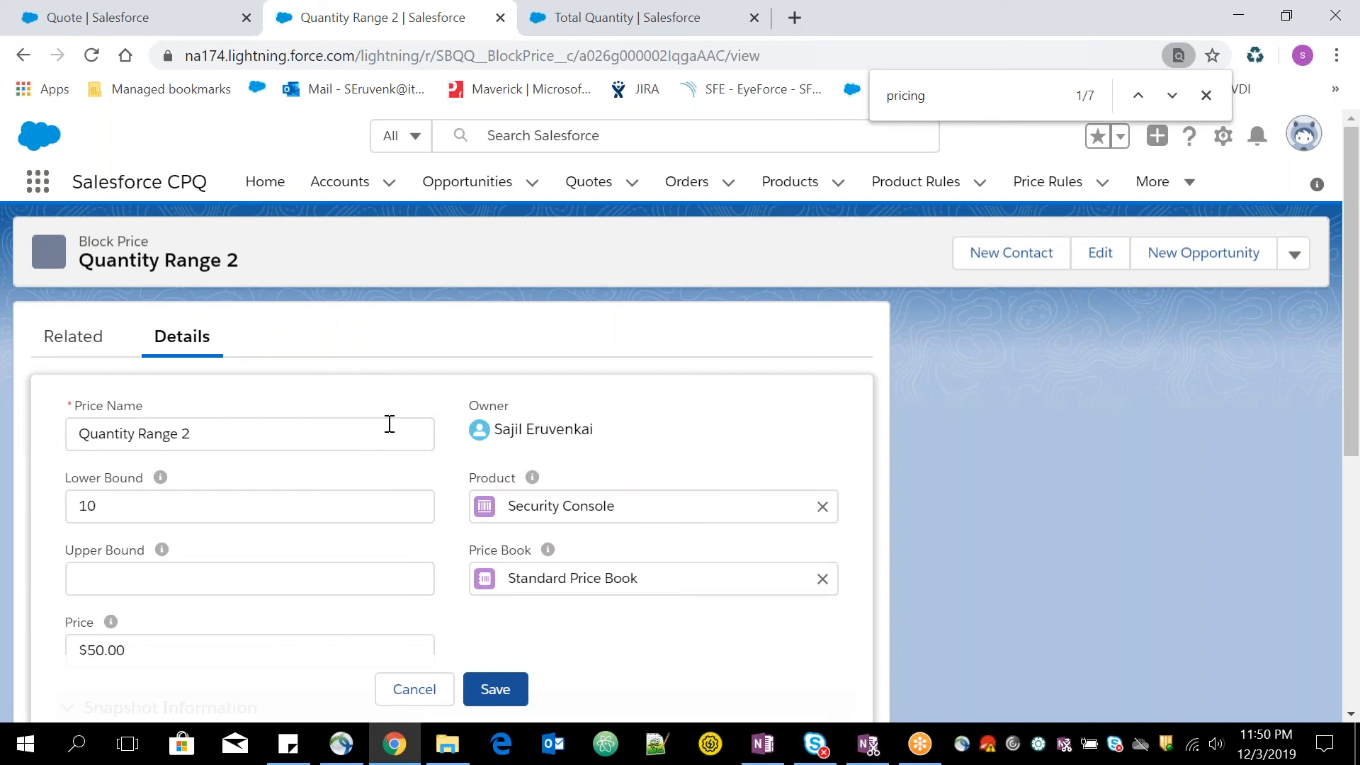
key("BackSpace")
type("3")
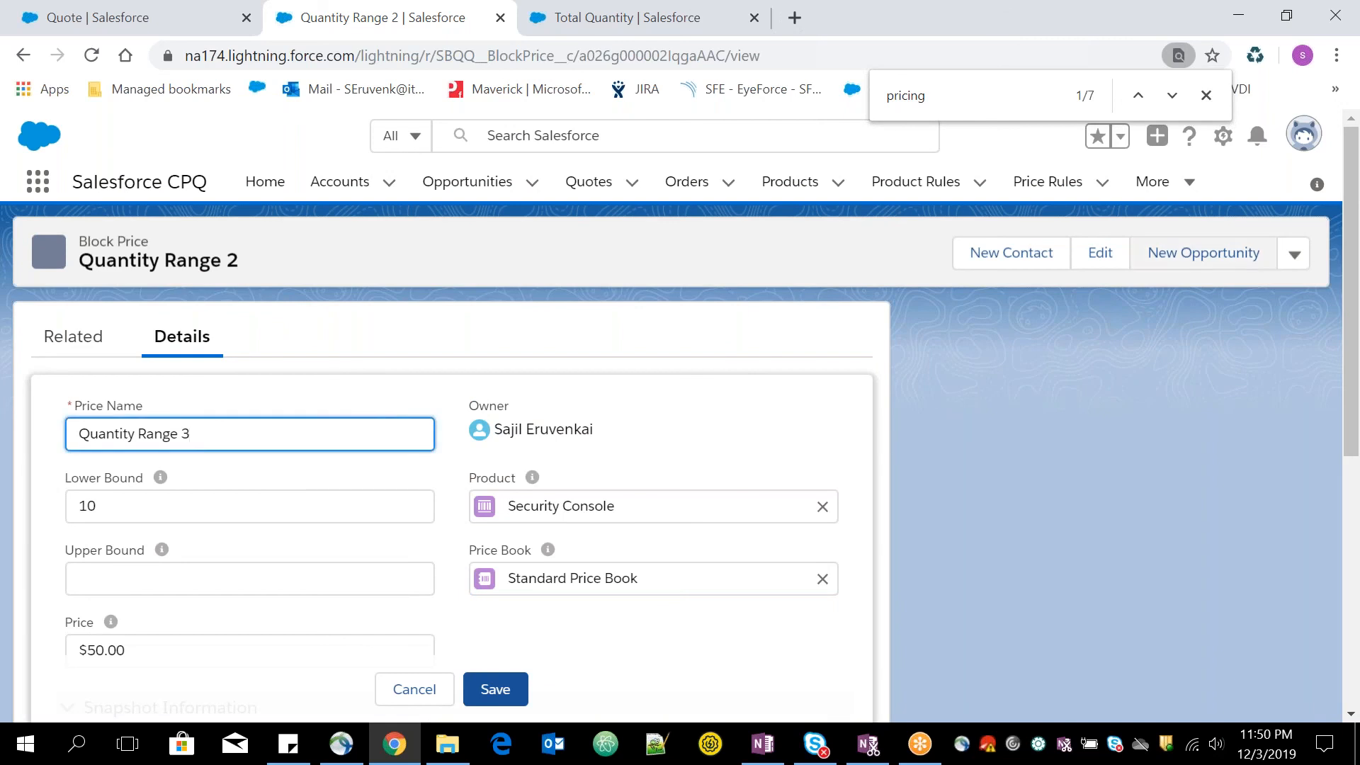
scroll(424, 501, "down", 6)
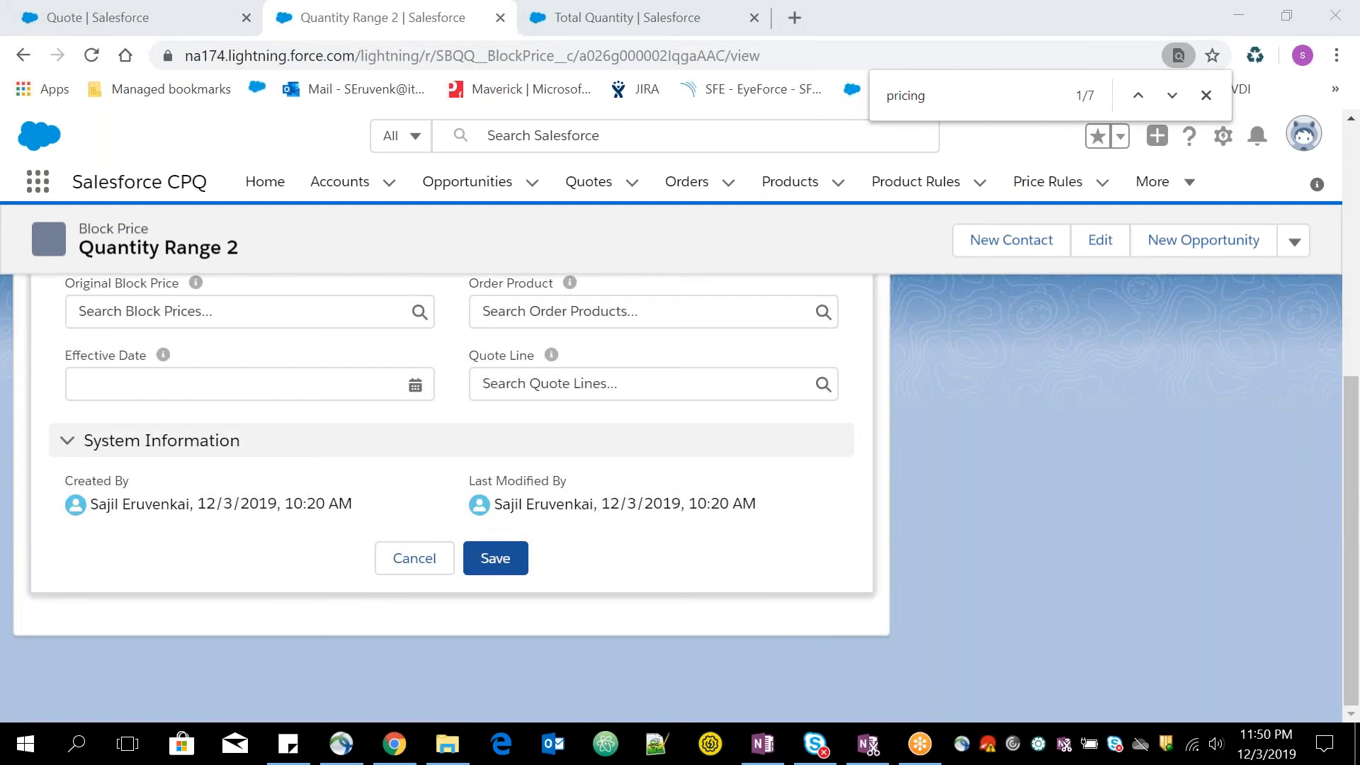
left_click(513, 558)
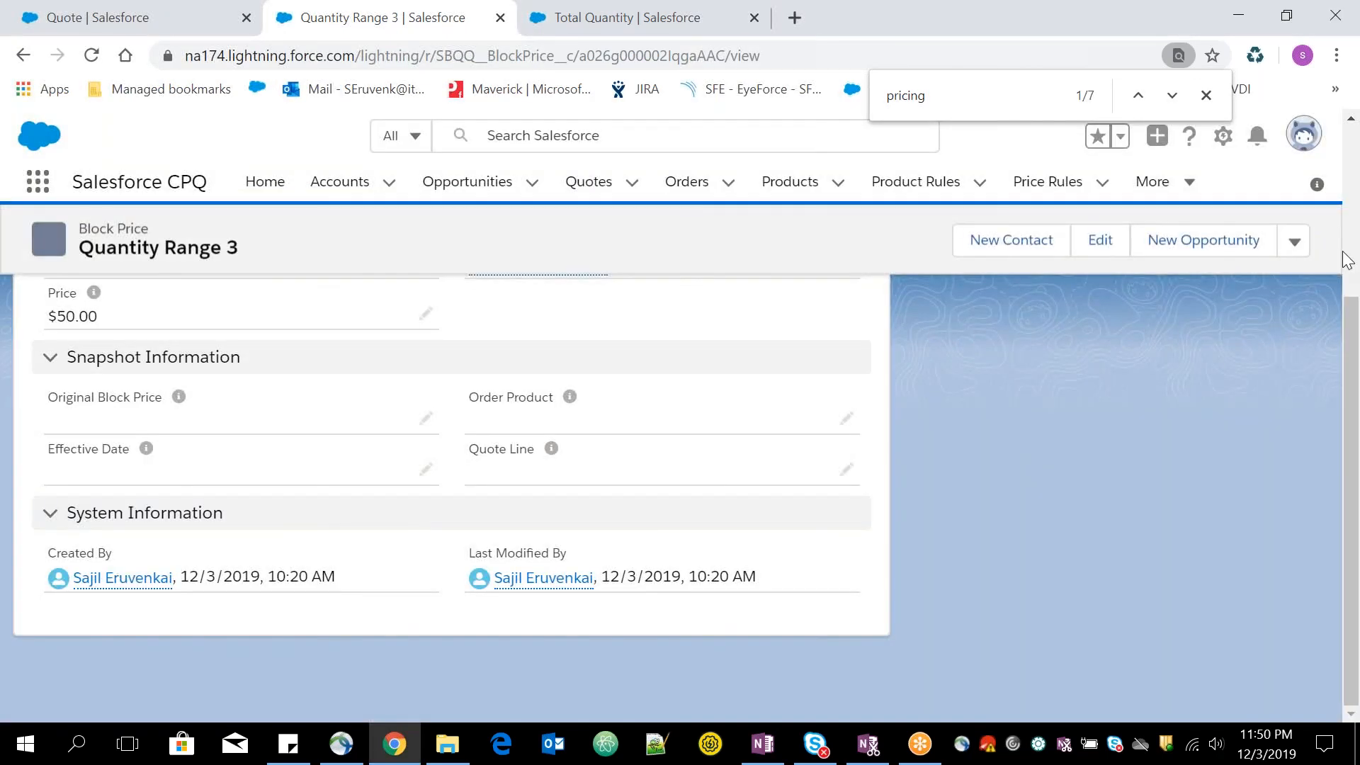
Return to quote Q-00037, set the Security Console line quantity to 12 and recalculate the quote
left_click(129, 22)
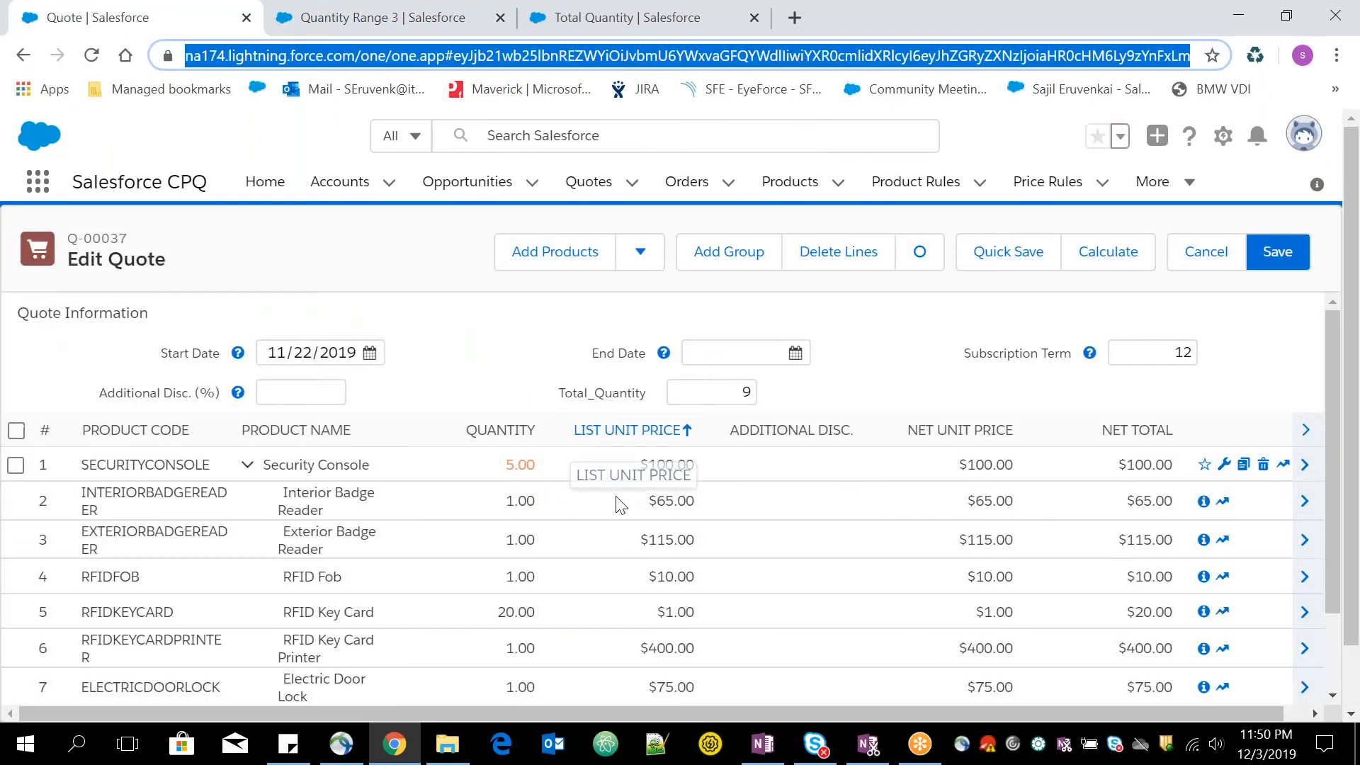
left_click(520, 465)
key("ctrl+a")
type("12")
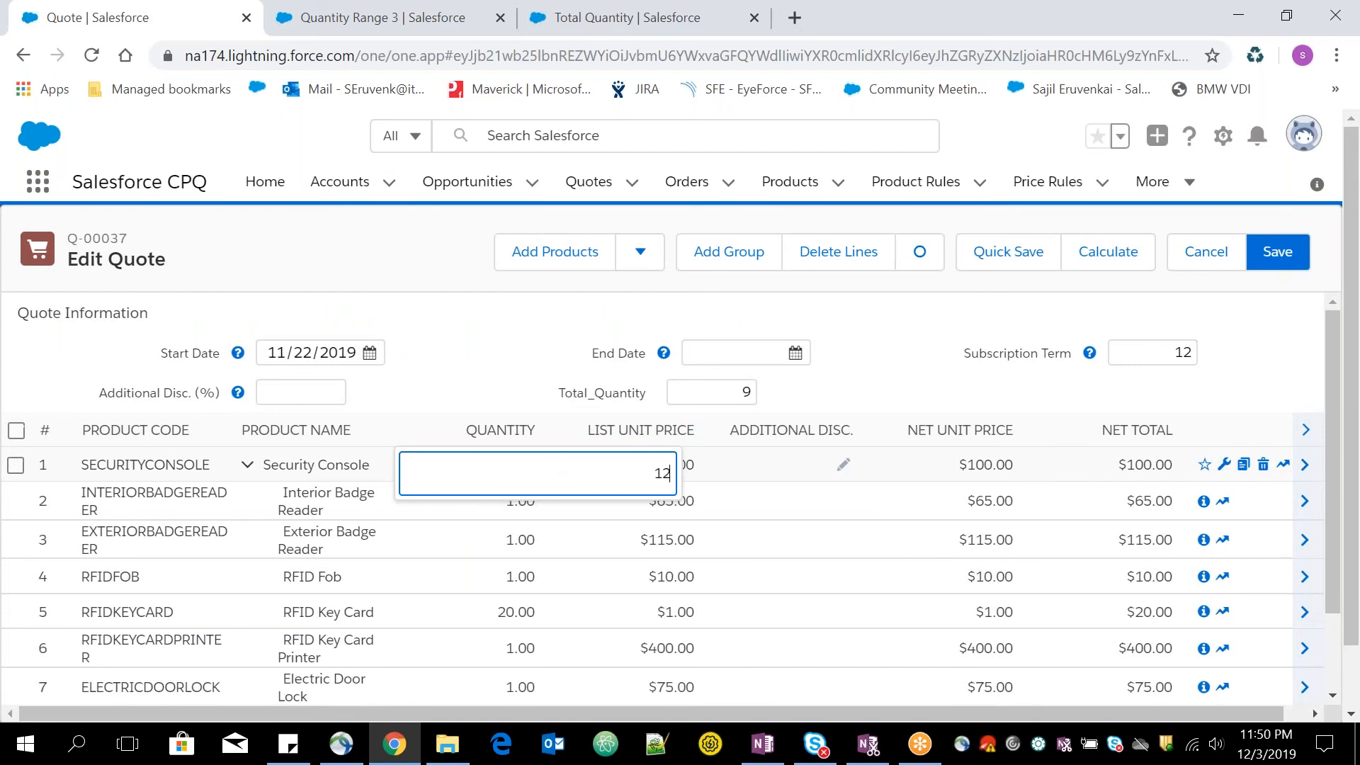
left_click(461, 383)
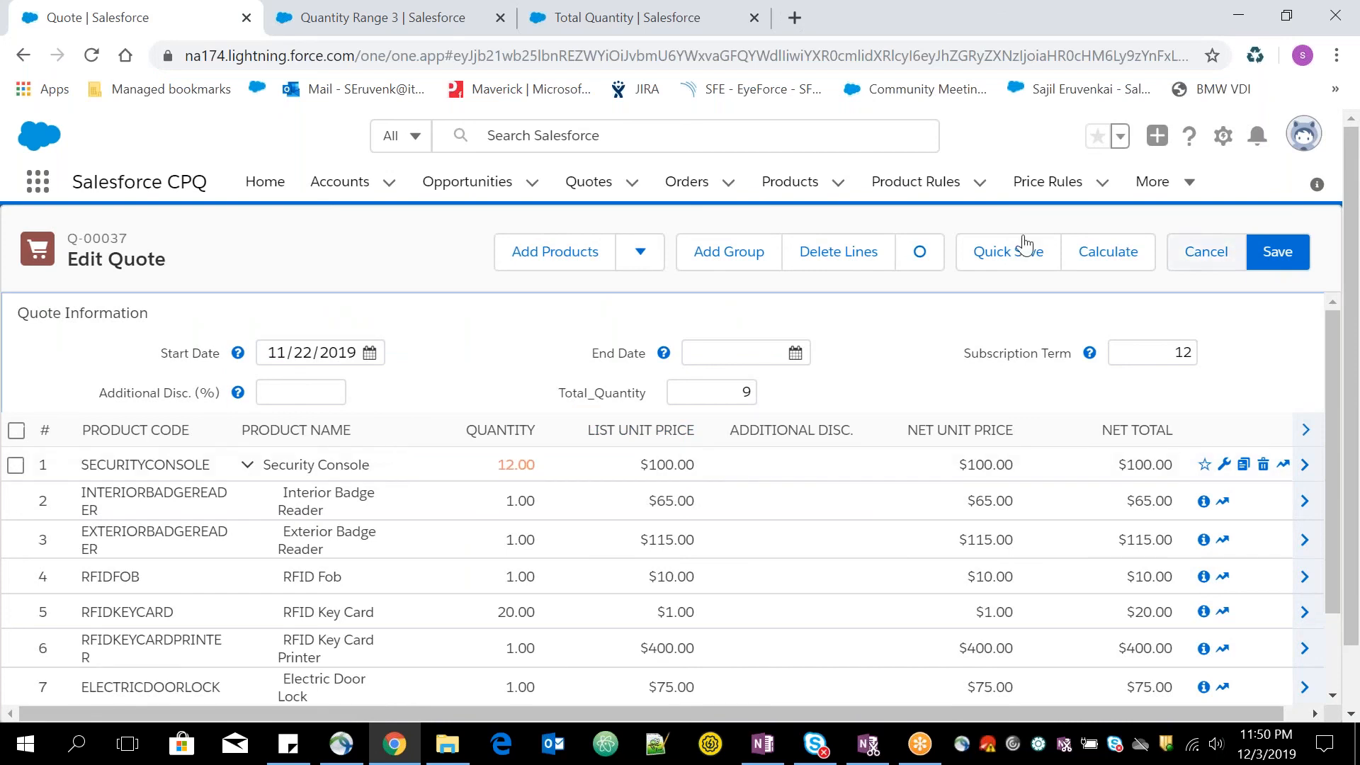
left_click(1105, 263)
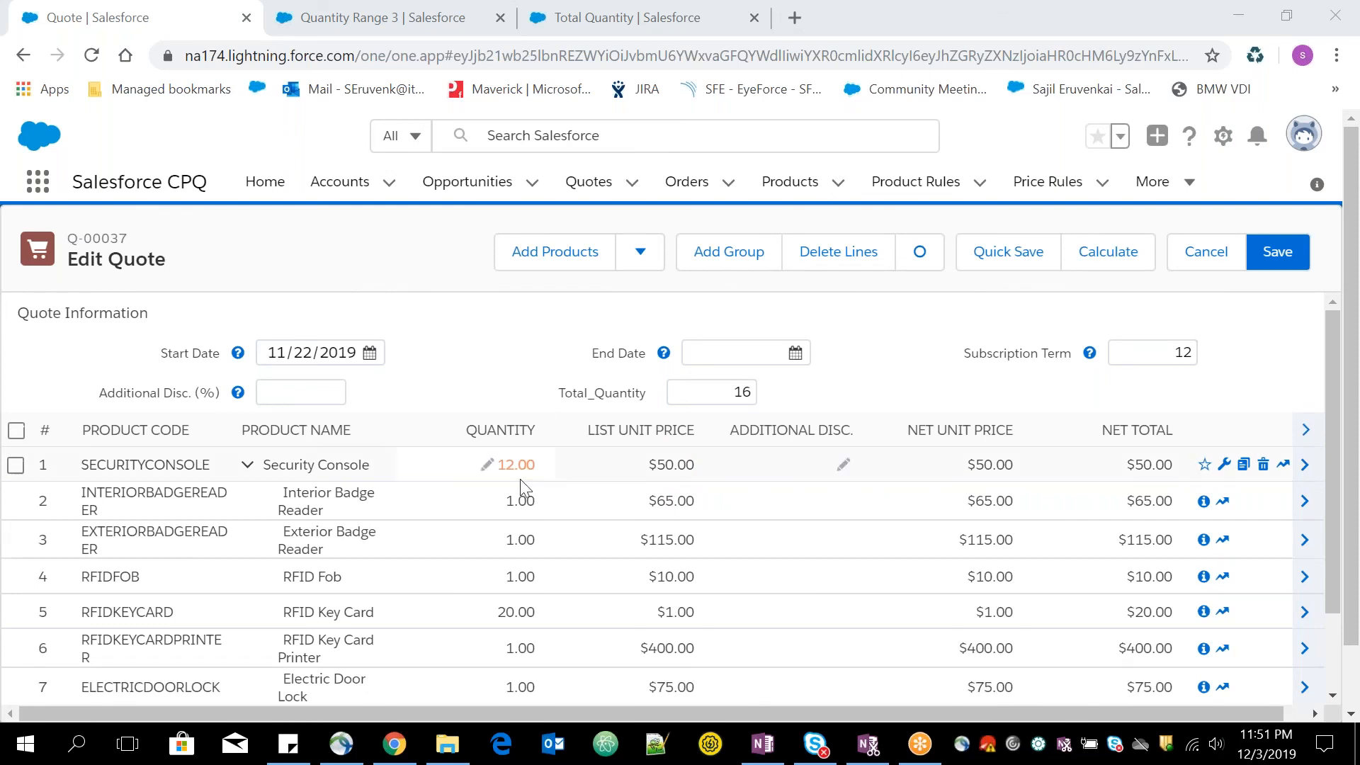
Set the Security Console line quantity to 20 and recalculate the quote
left_click(487, 464)
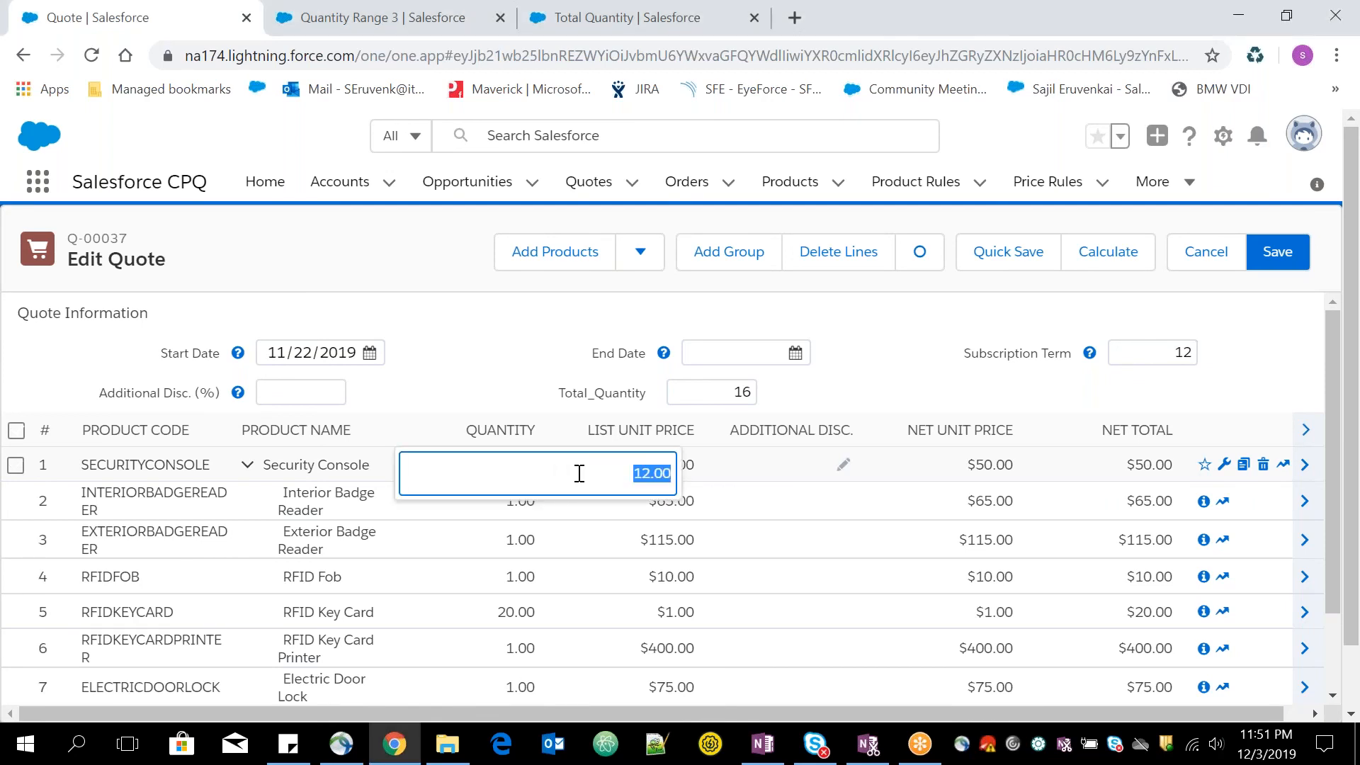
type("20")
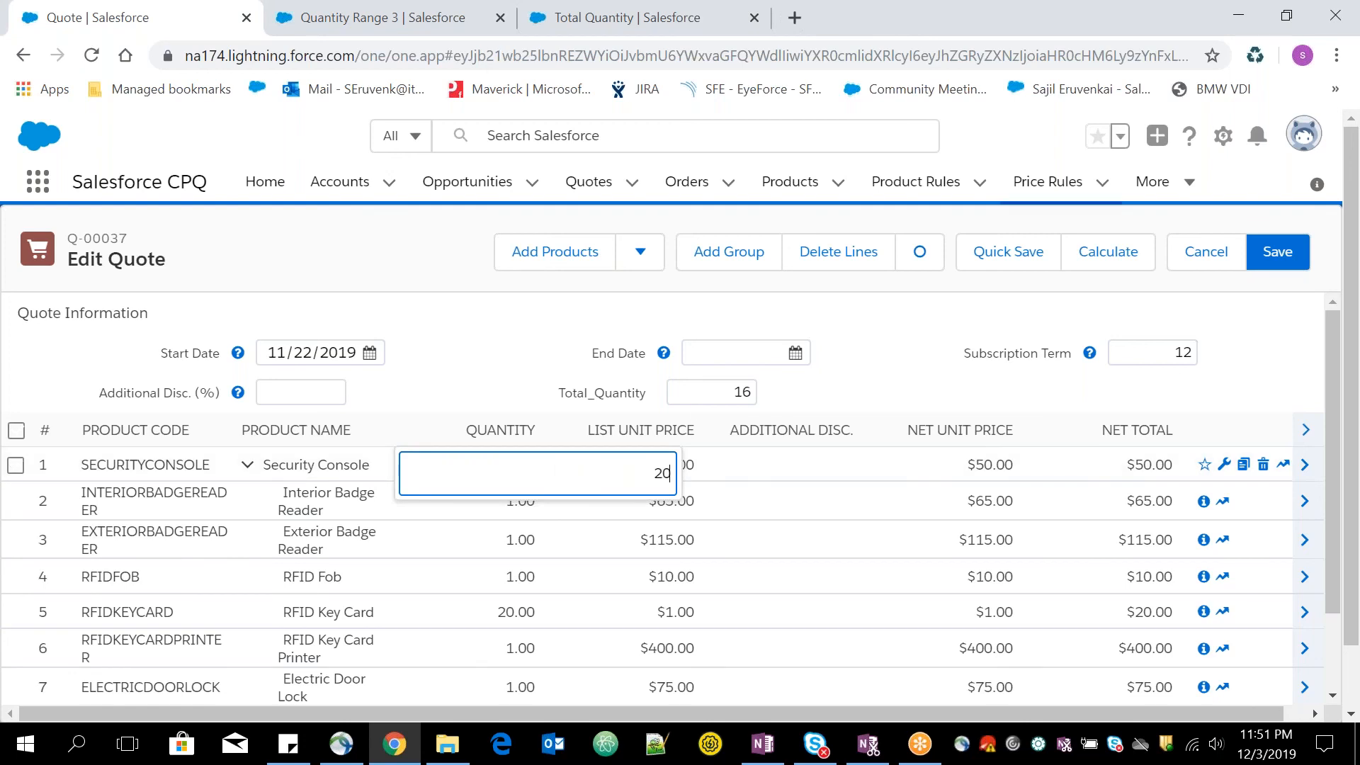
left_click(1121, 259)
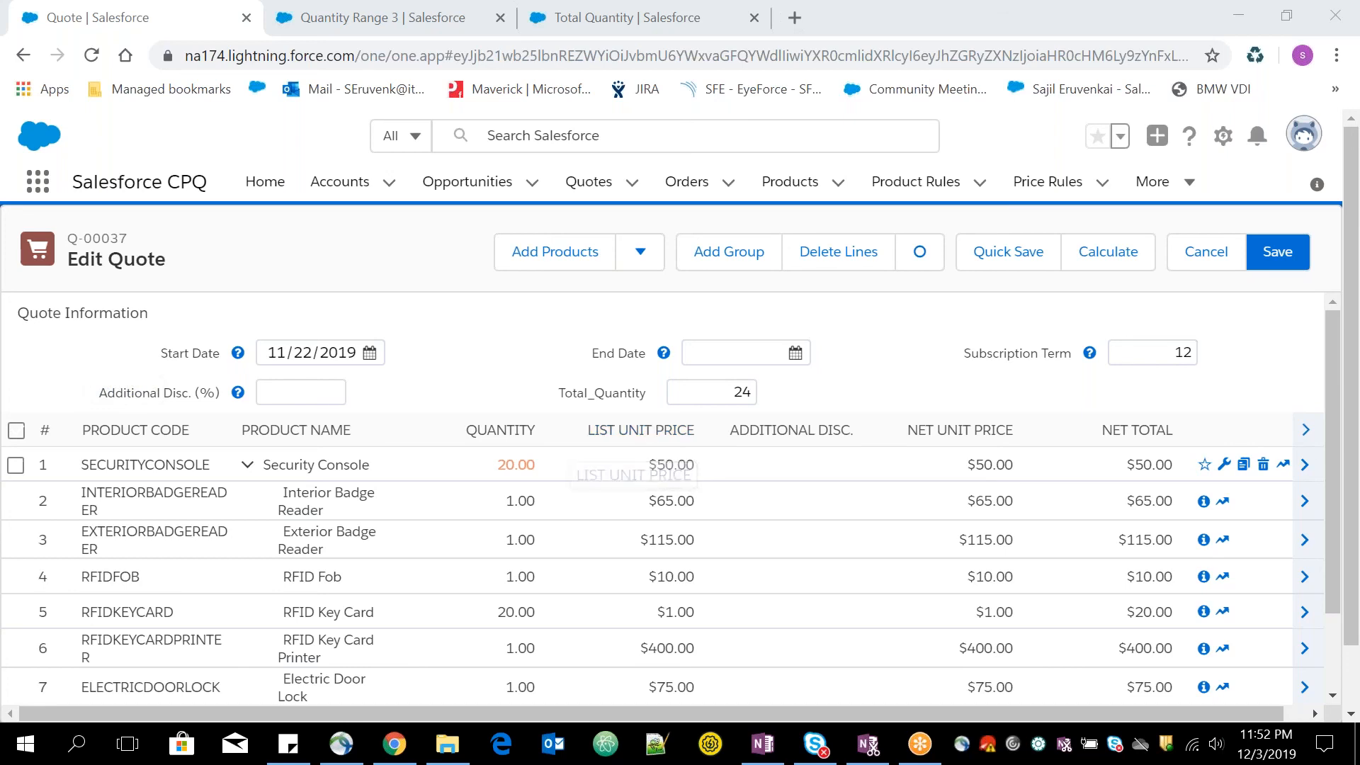
left_click_drag(143, 349, 521, 359)
left_click(512, 348)
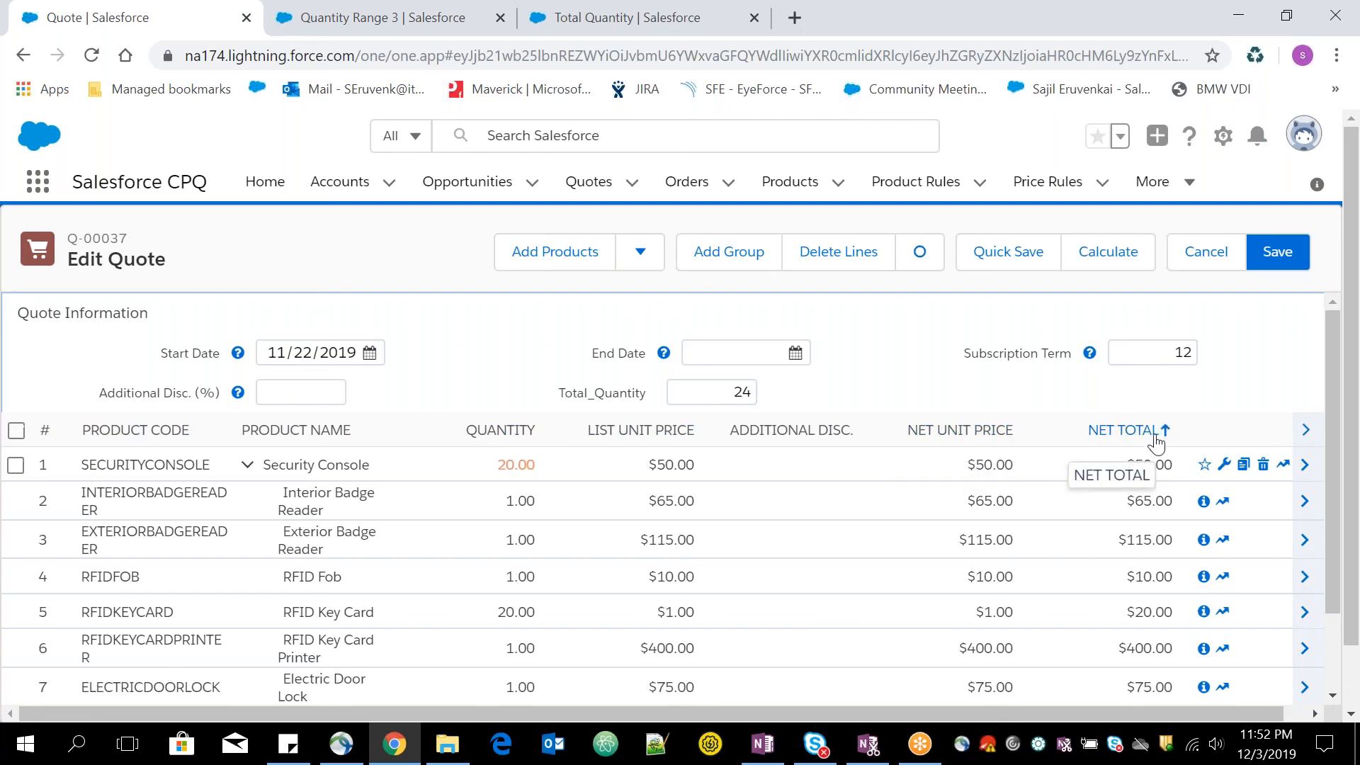
Give the Security Console line a 5% additional discount and recalculate the quote
left_click_drag(1332, 335, 1332, 434)
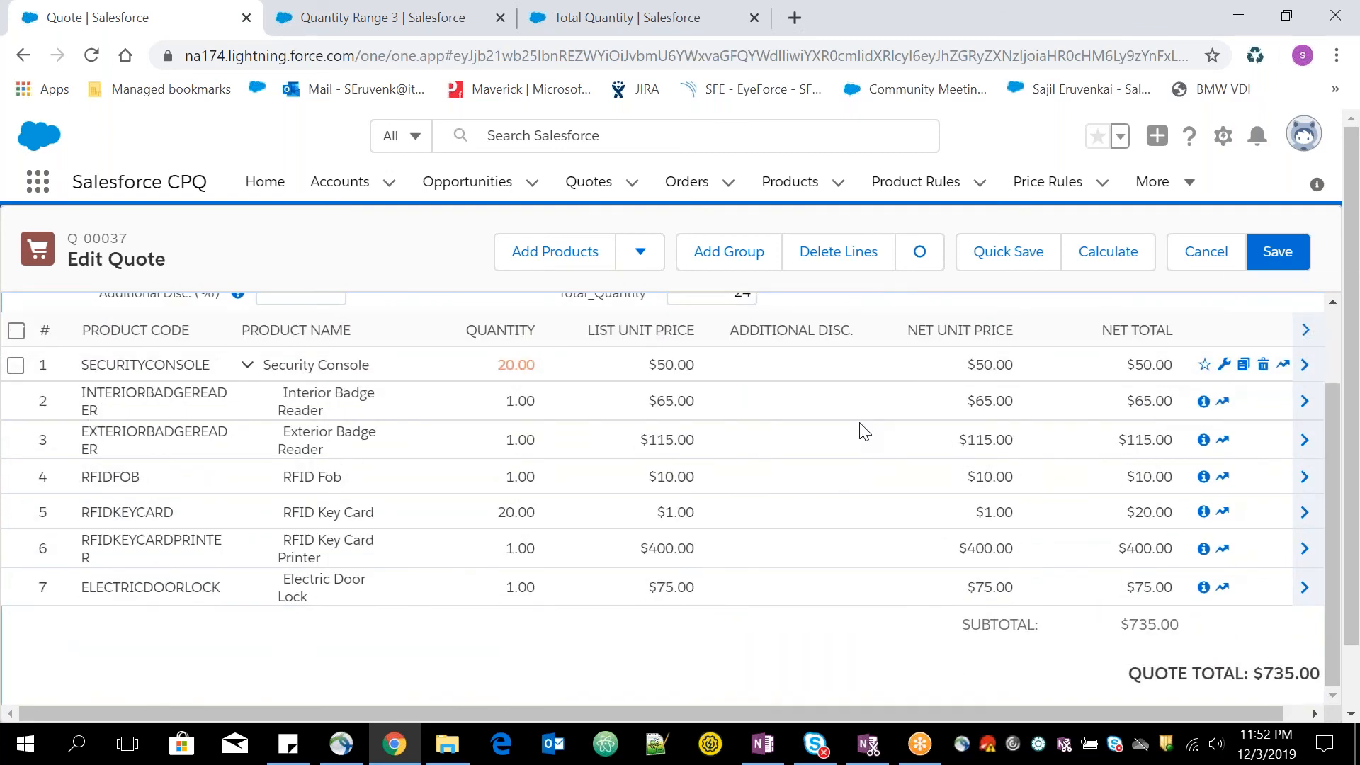
left_click(842, 367)
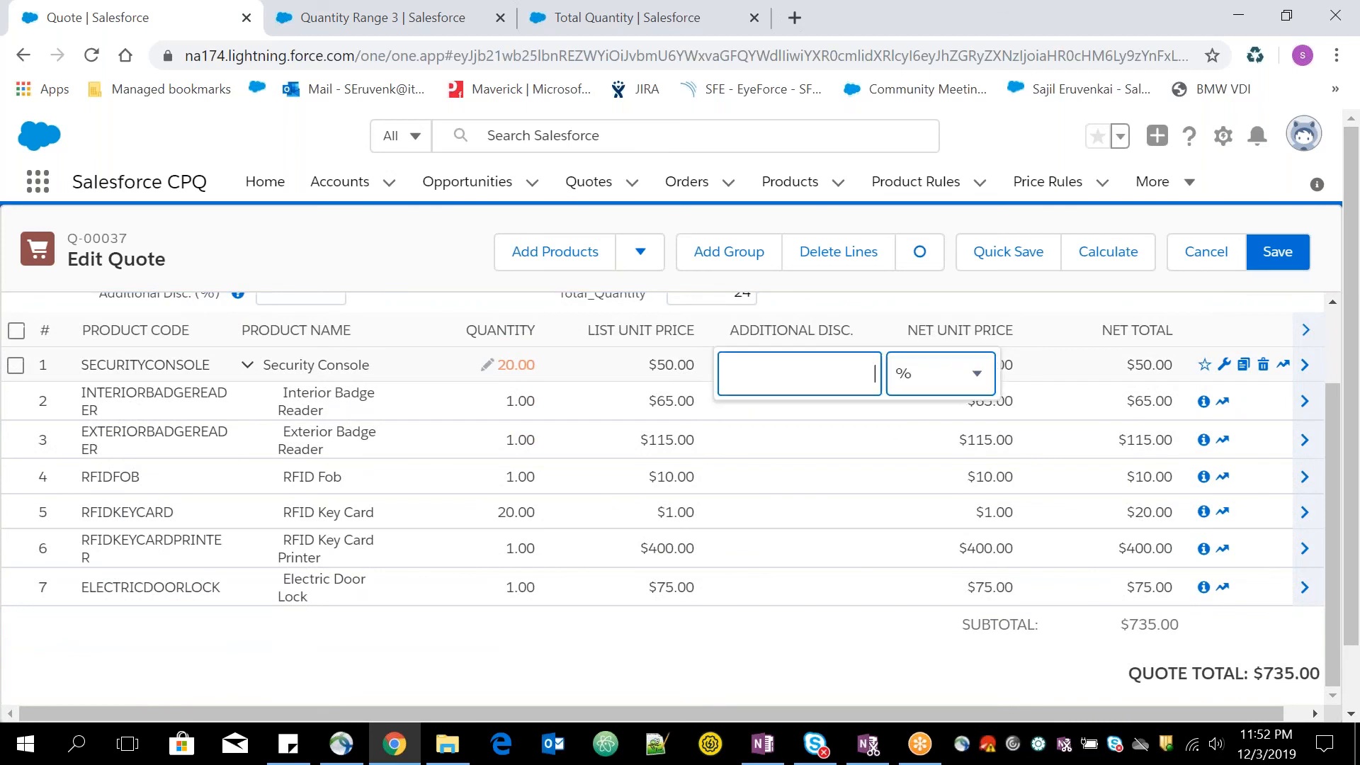
type("5")
left_click(1108, 252)
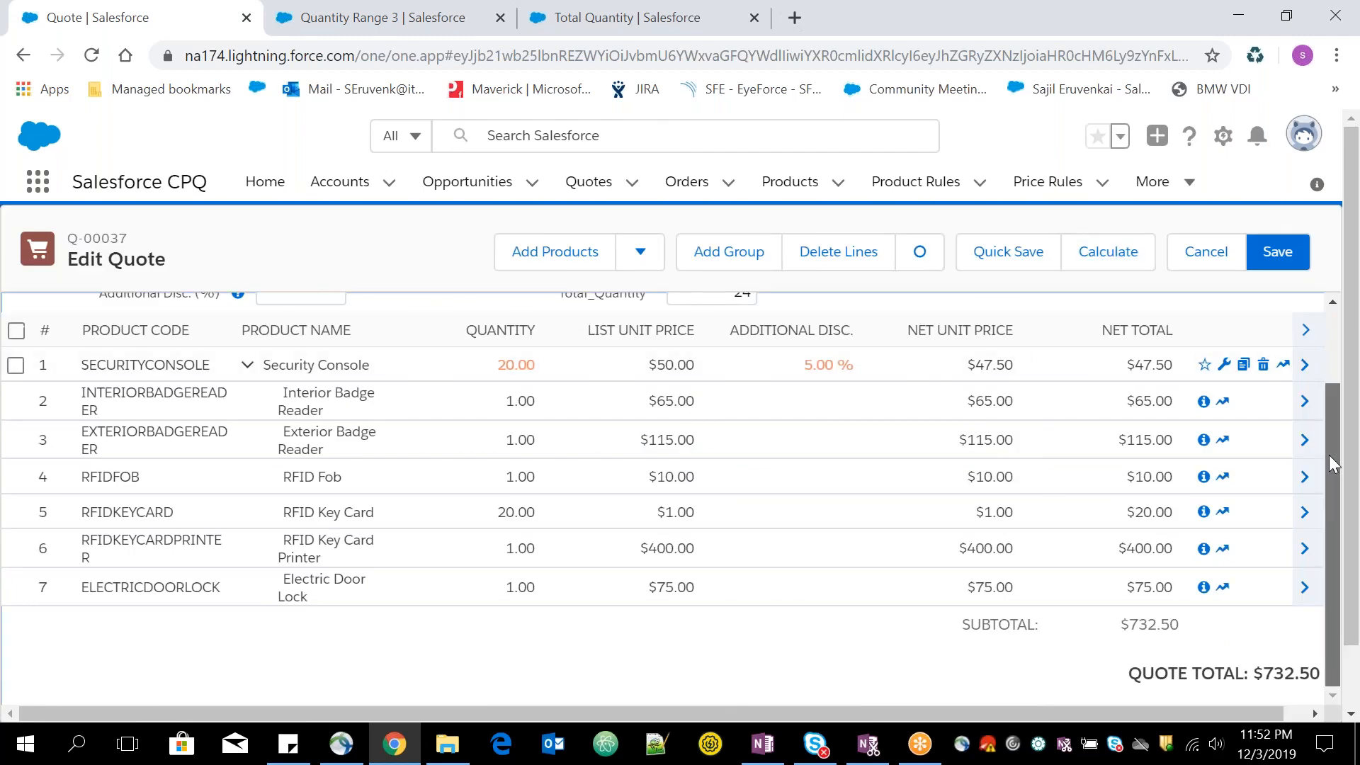
left_click_drag(1326, 470, 1331, 457)
scroll(1332, 456, "up", 1)
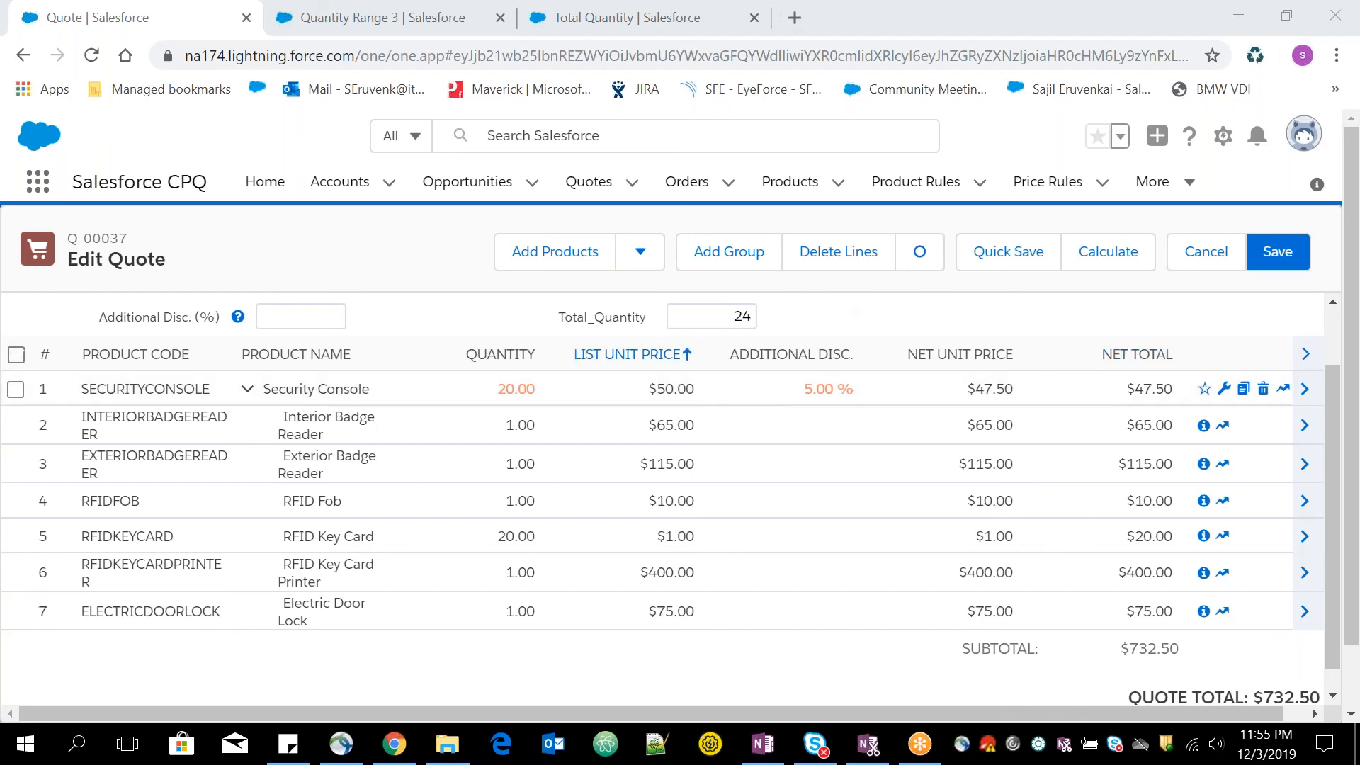
double_click(714, 320)
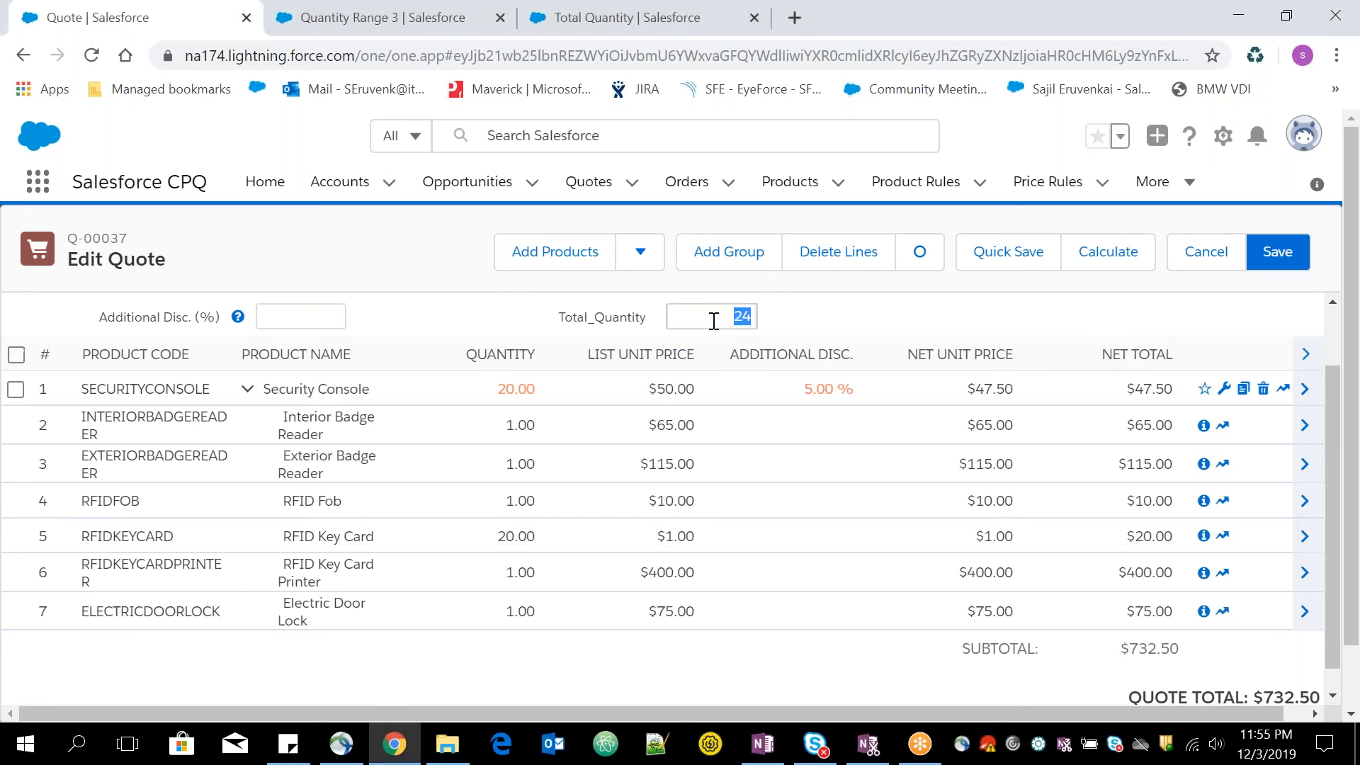
double_click(714, 321)
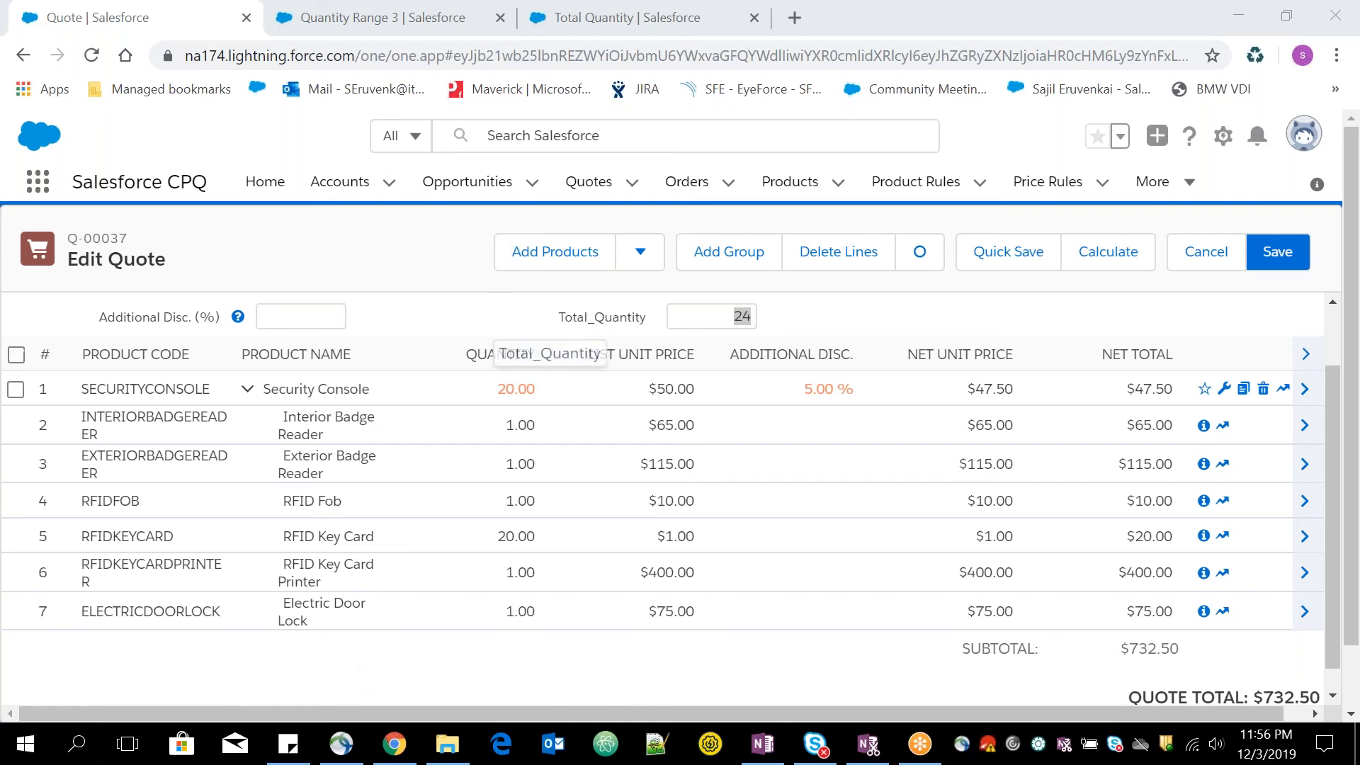
left_click_drag(585, 316, 646, 337)
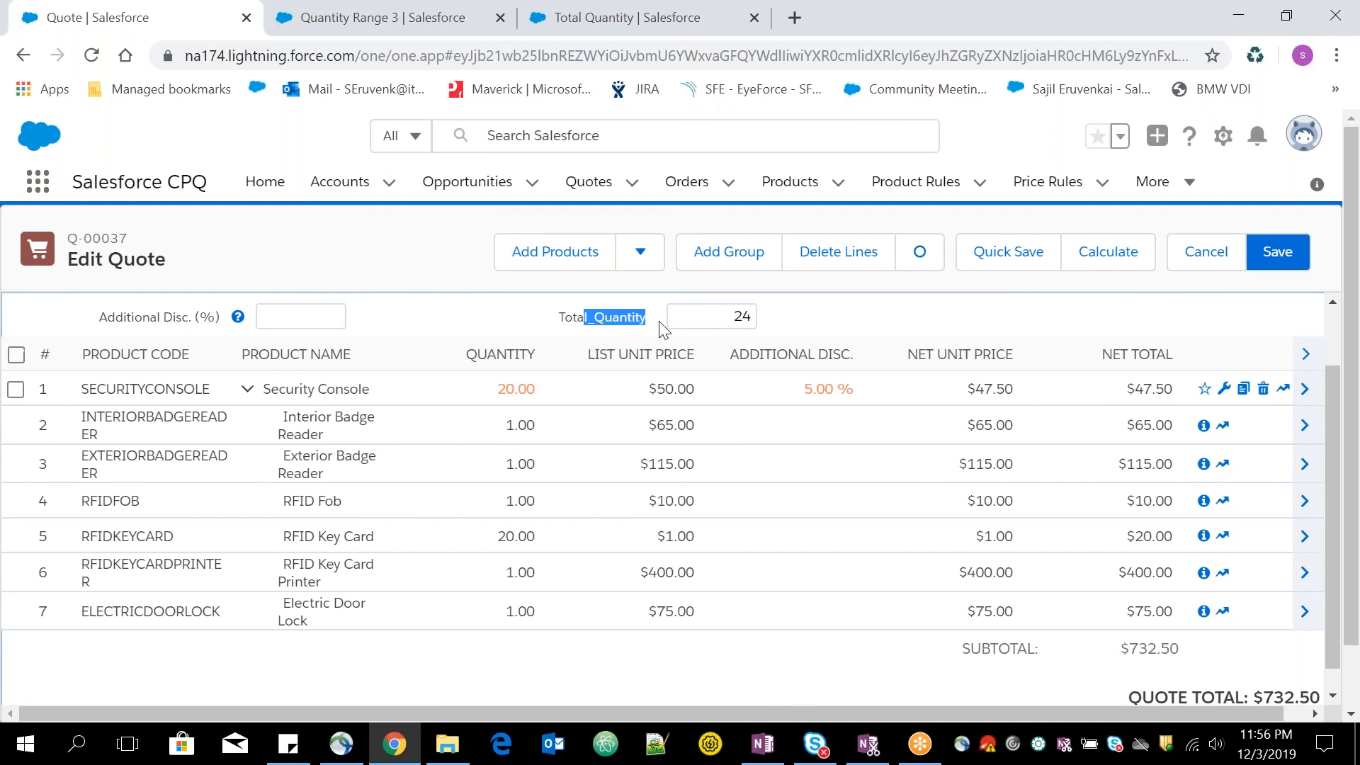
left_click(663, 330)
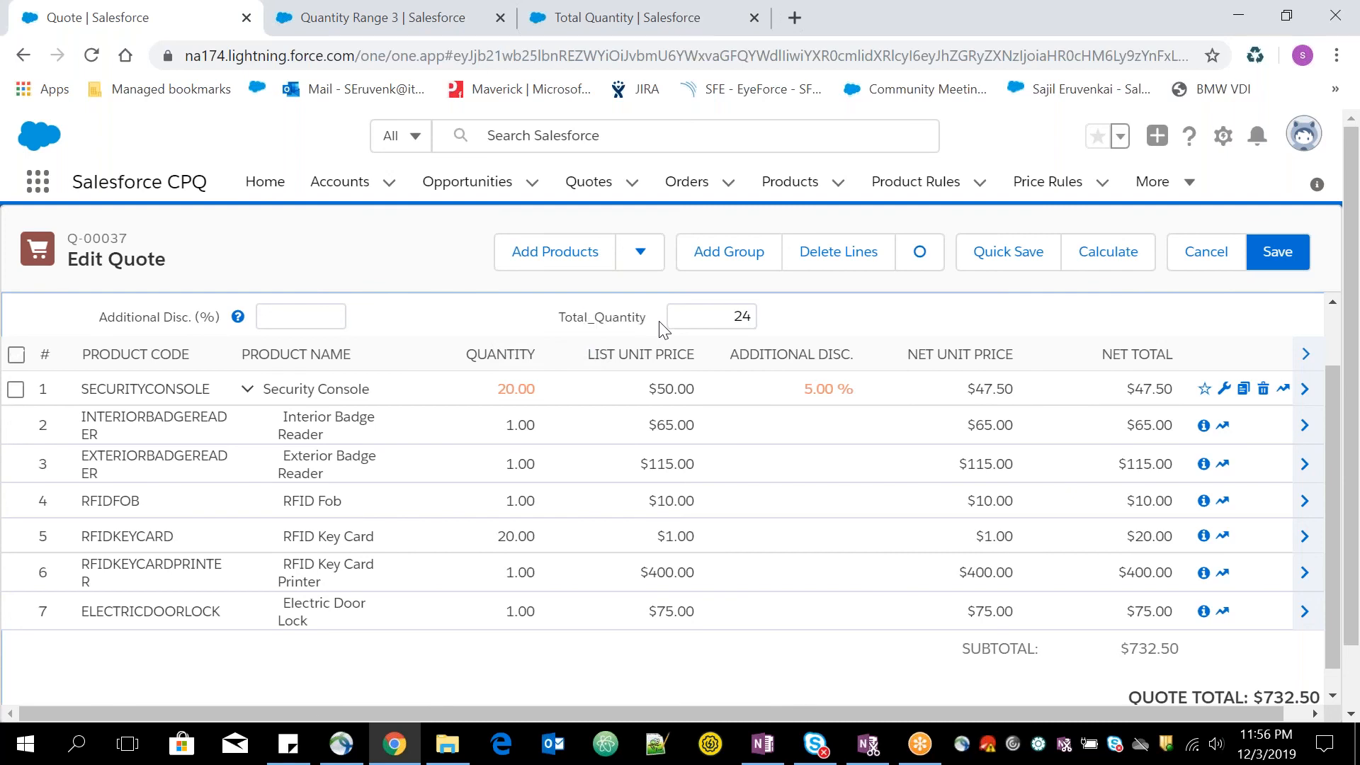